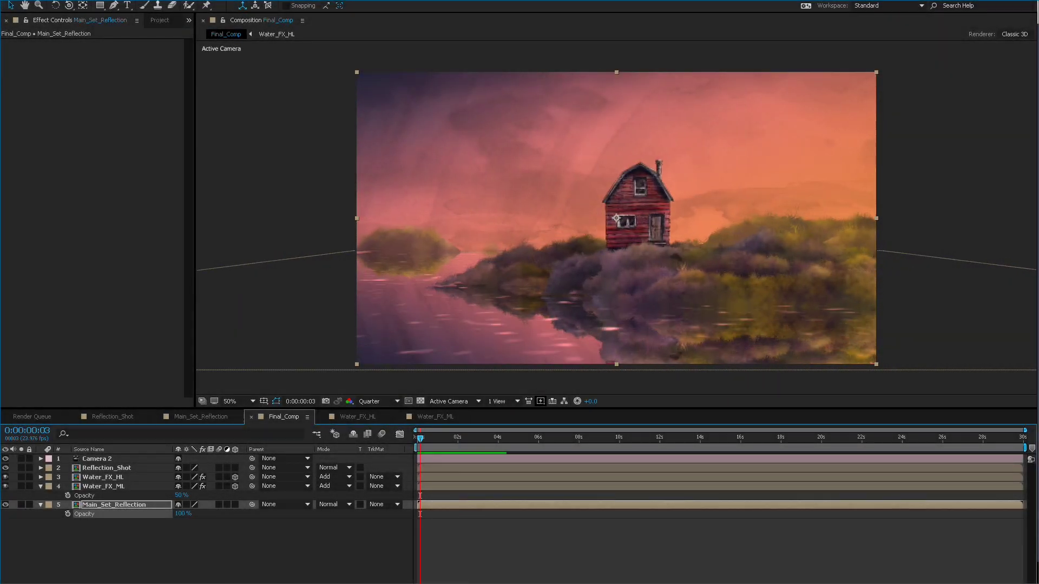
# Step: Duplicate the Water_FX_ML composition in the project and rename the copy Water_FX_DISP
pyautogui.click(160, 20)
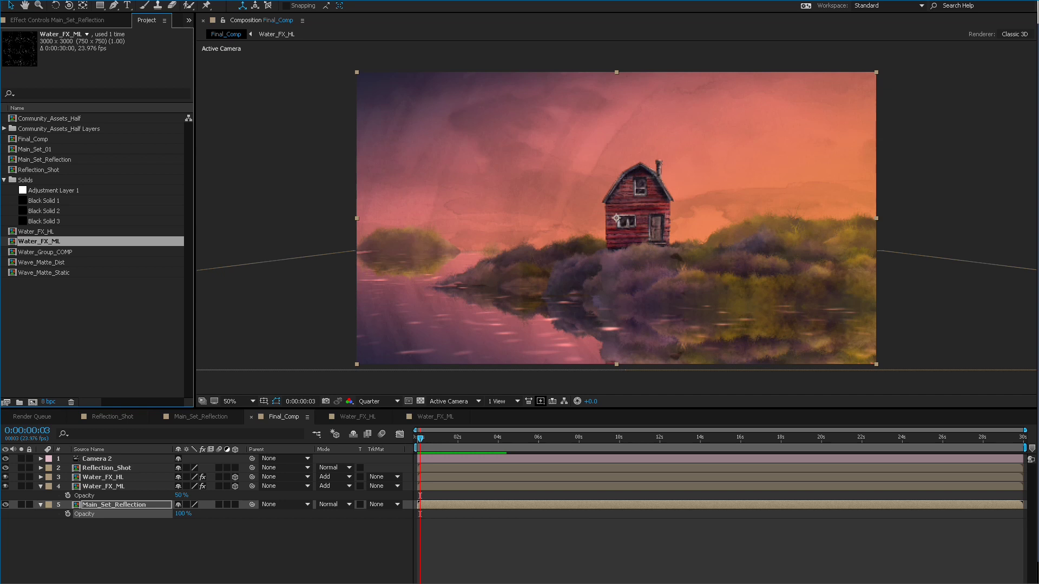
pyautogui.click(36, 232)
pyautogui.click(39, 242)
pyautogui.hotkey('ctrl', 'd')
pyautogui.press('Return')
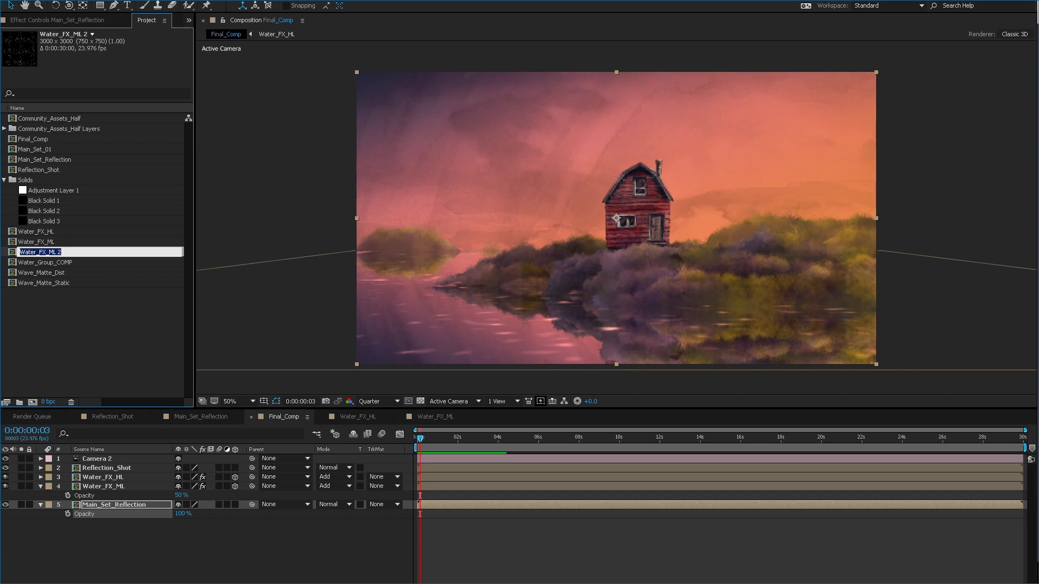
pyautogui.moveTo(62, 253); pyautogui.dragTo(49, 252)
pyautogui.write('DISP')
pyautogui.press('Return')
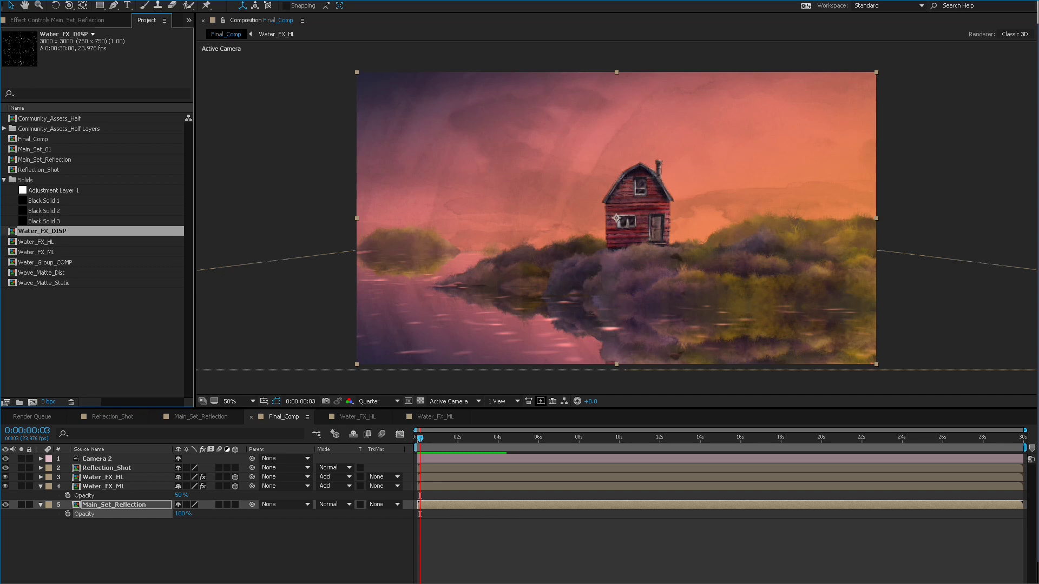
# Step: Duplicate the Water_FX_ML layer in Final_Comp and replace the copy's source with Water_FX_DISP
pyautogui.click(103, 487)
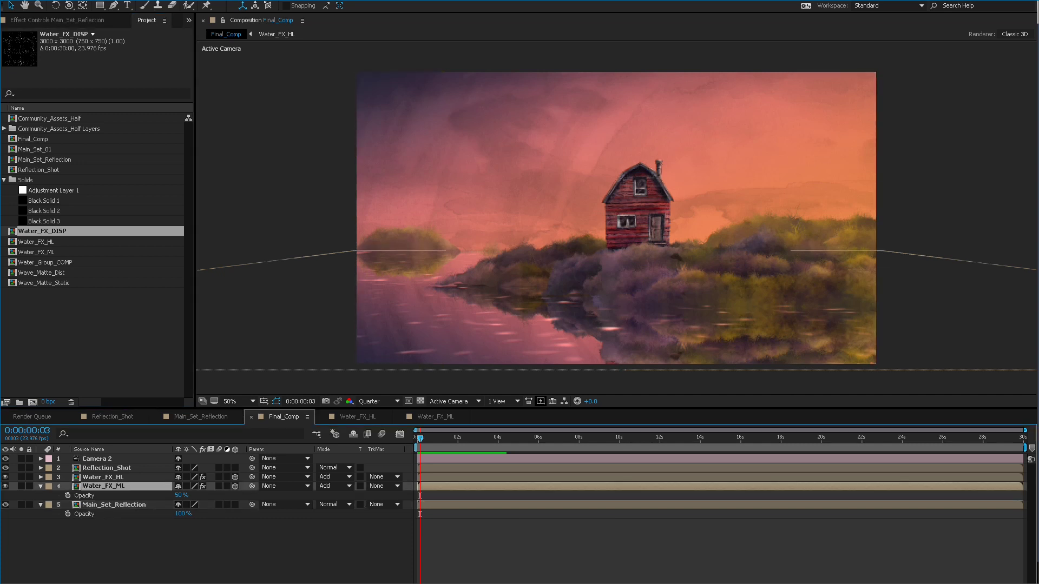
pyautogui.hotkey('ctrl', 'd')
pyautogui.moveTo(42, 232); pyautogui.dragTo(105, 510)
# Step: Preview Final_Comp with the Water_FX_DISP layer hidden and shown to compare its effect on the water
pyautogui.click(5, 505)
pyautogui.moveTo(420, 438); pyautogui.dragTo(472, 438)
pyautogui.press('space')
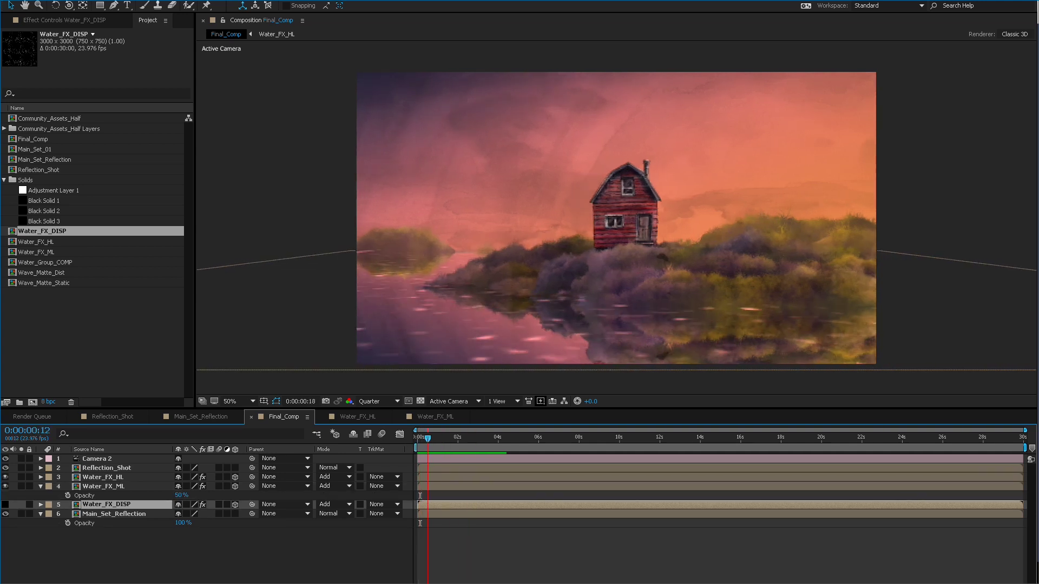
pyautogui.click(6, 505)
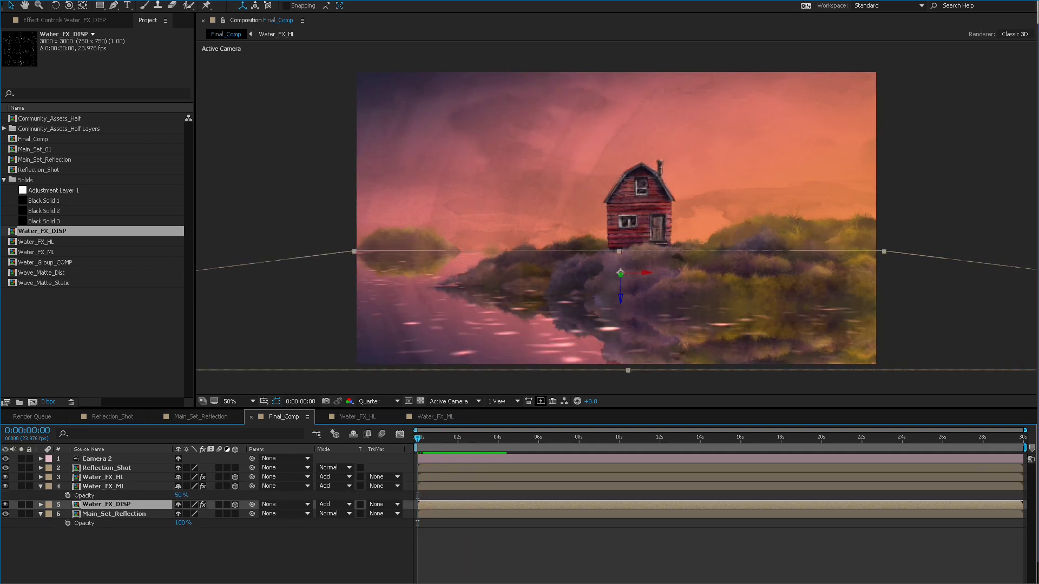
pyautogui.moveTo(417, 439)
pyautogui.mouseDown()
pyautogui.moveTo(487, 439)
pyautogui.moveTo(418, 439)
pyautogui.mouseUp()
pyautogui.click(382, 434)
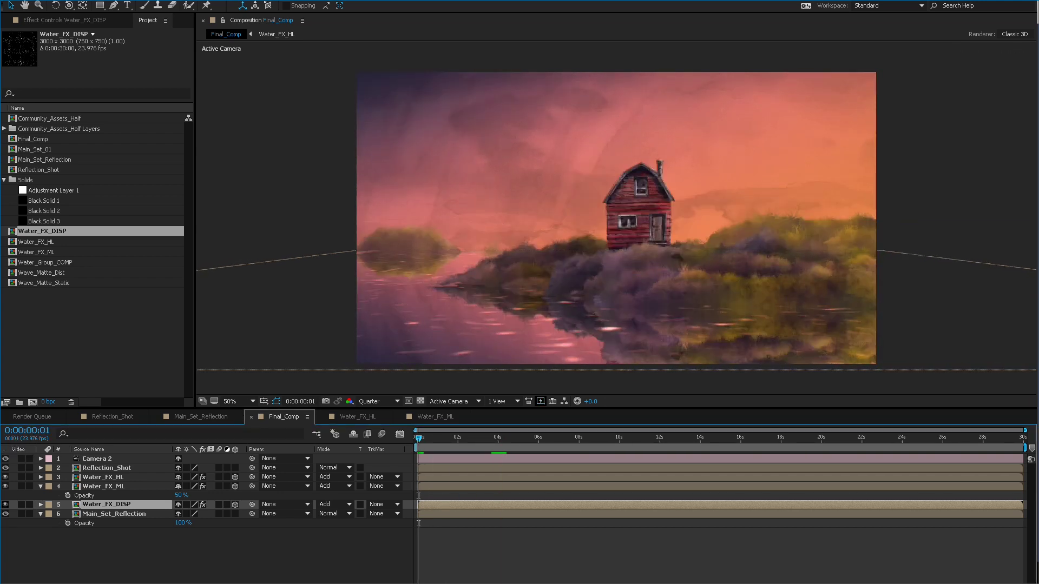
pyautogui.click(5, 504)
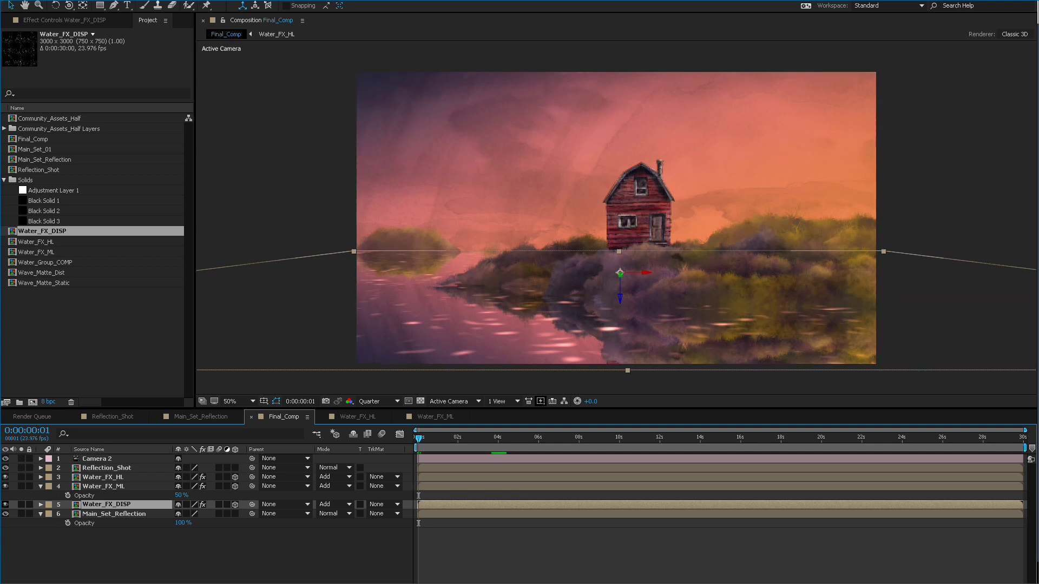
pyautogui.click(97, 459)
pyautogui.click(6, 504)
pyautogui.click(5, 505)
pyautogui.click(5, 504)
# Step: Pre-compose the Water_FX_DISP layer as Water_FX_DISP_COMP, moving all attributes into the new composition
pyautogui.click(107, 504)
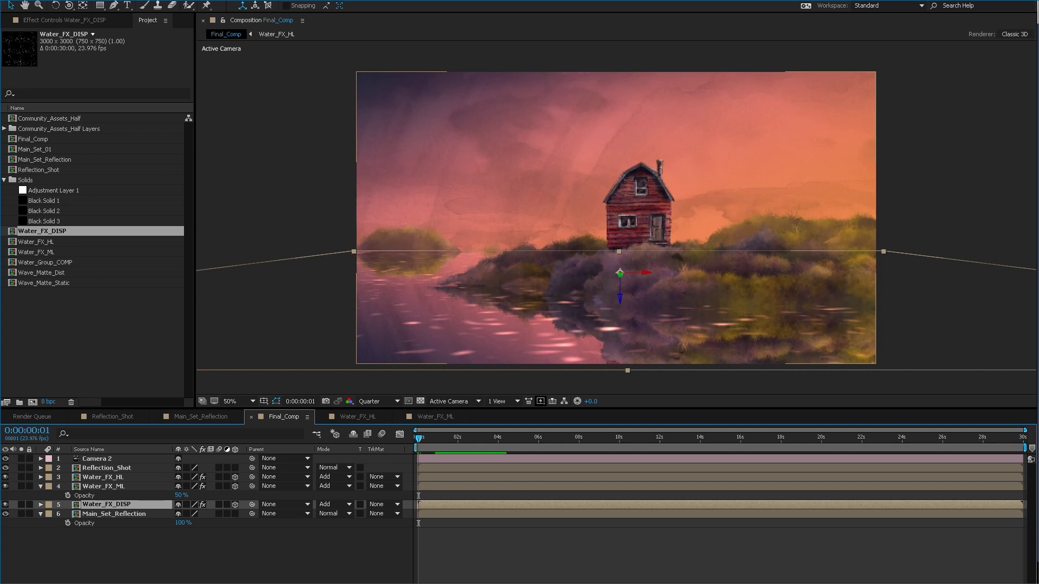
pyautogui.hotkey('ctrl', 'shift', 'c')
pyautogui.click(68, 147)
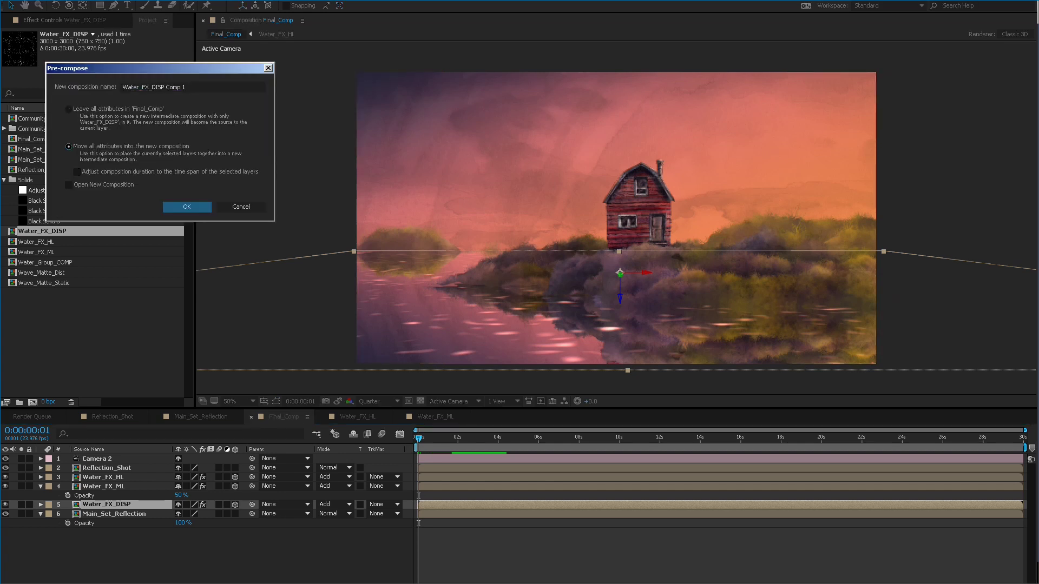
pyautogui.moveTo(165, 87); pyautogui.dragTo(187, 87)
pyautogui.write('_COMP')
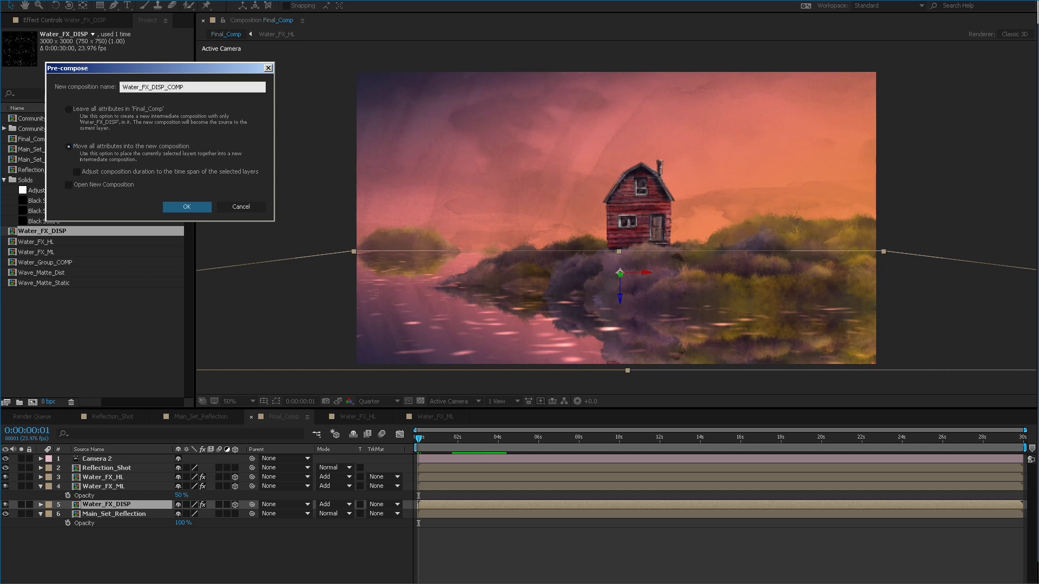
pyautogui.press('Return')
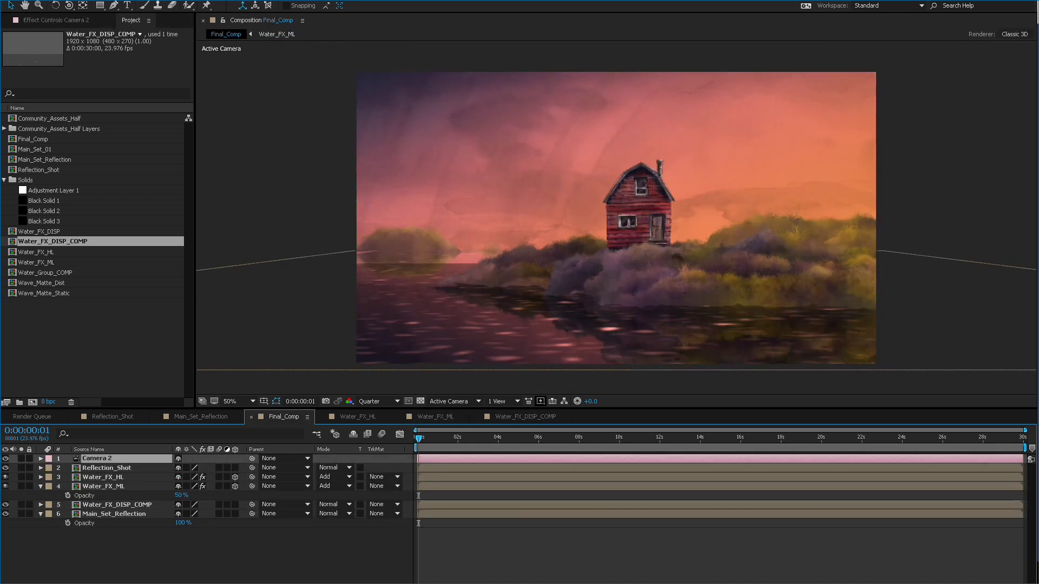
# Step: Delete all position and orientation keyframes from Camera 2 in Final_Comp
pyautogui.click(40, 458)
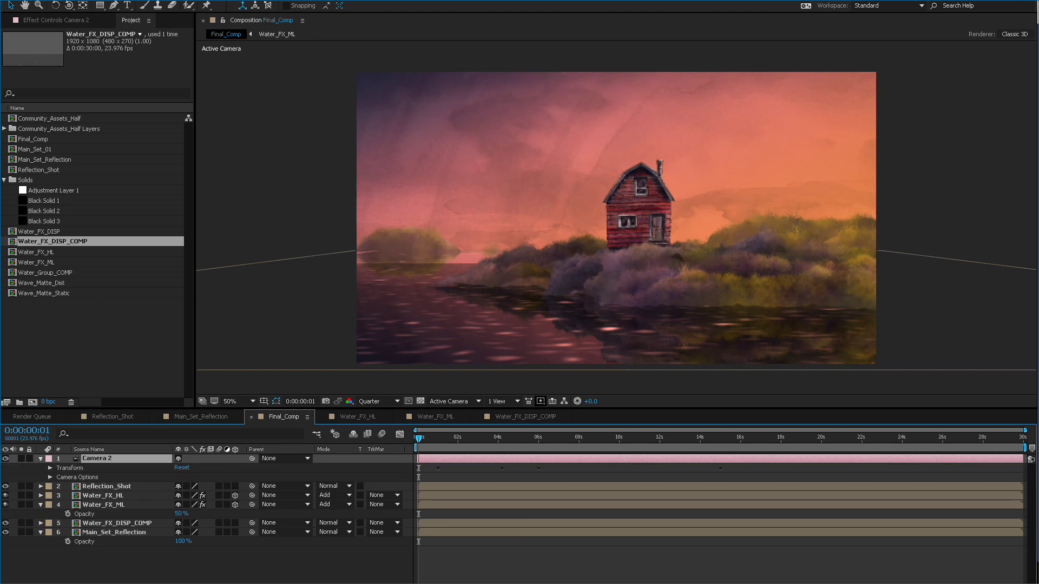
pyautogui.click(49, 469)
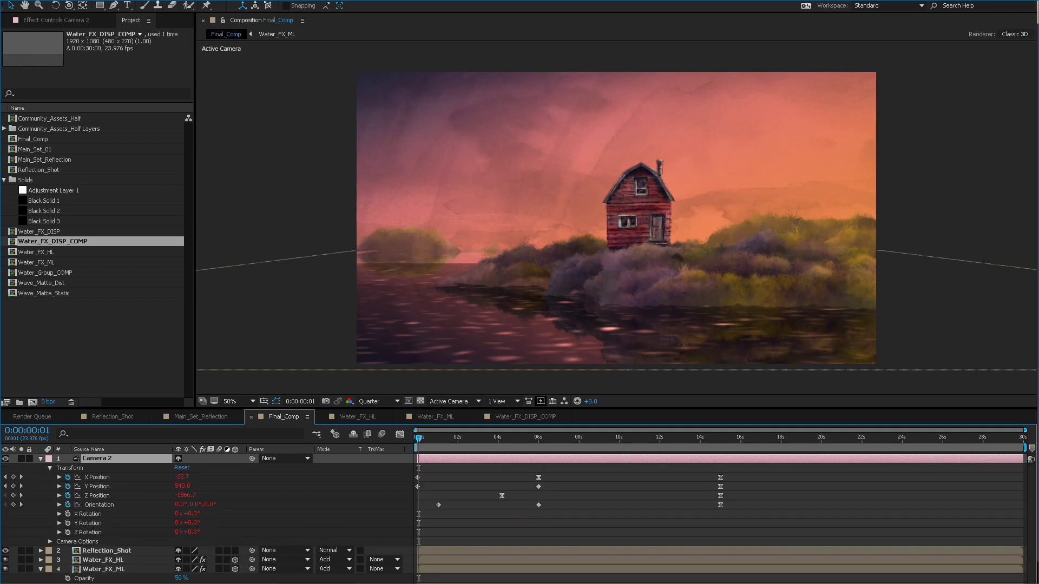
pyautogui.moveTo(795, 478); pyautogui.dragTo(414, 516)
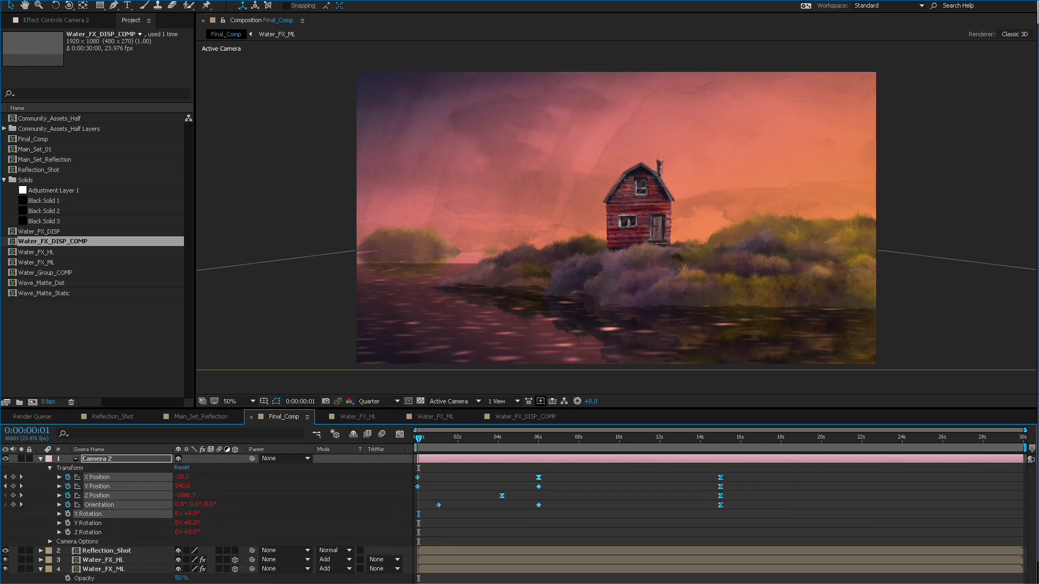
pyautogui.press('Delete')
pyautogui.click(106, 551)
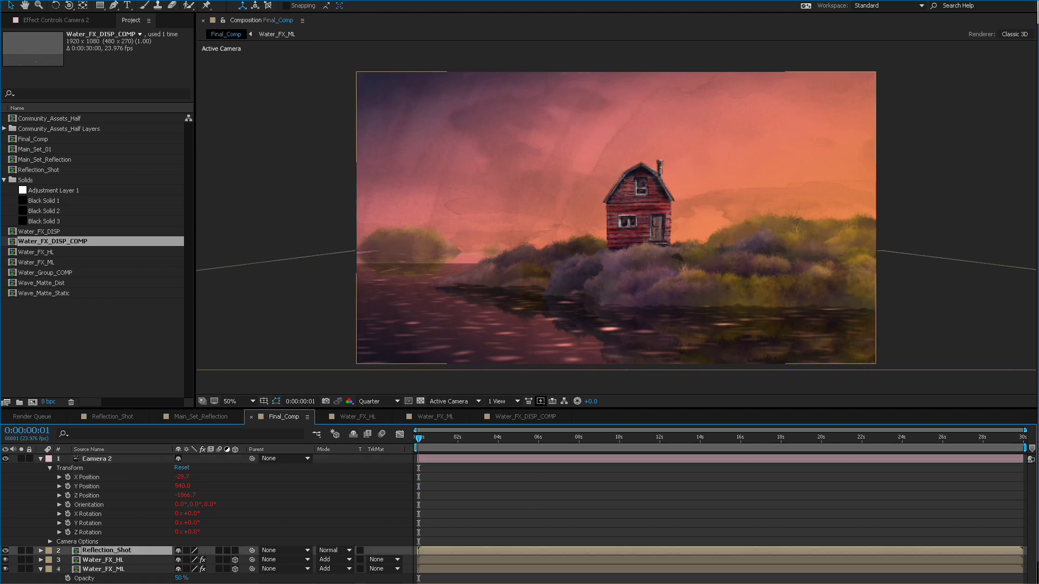
# Step: Copy Camera 2 from Final_Comp into Water_FX_DISP_COMP above the water layer and preview its motion
pyautogui.click(98, 459)
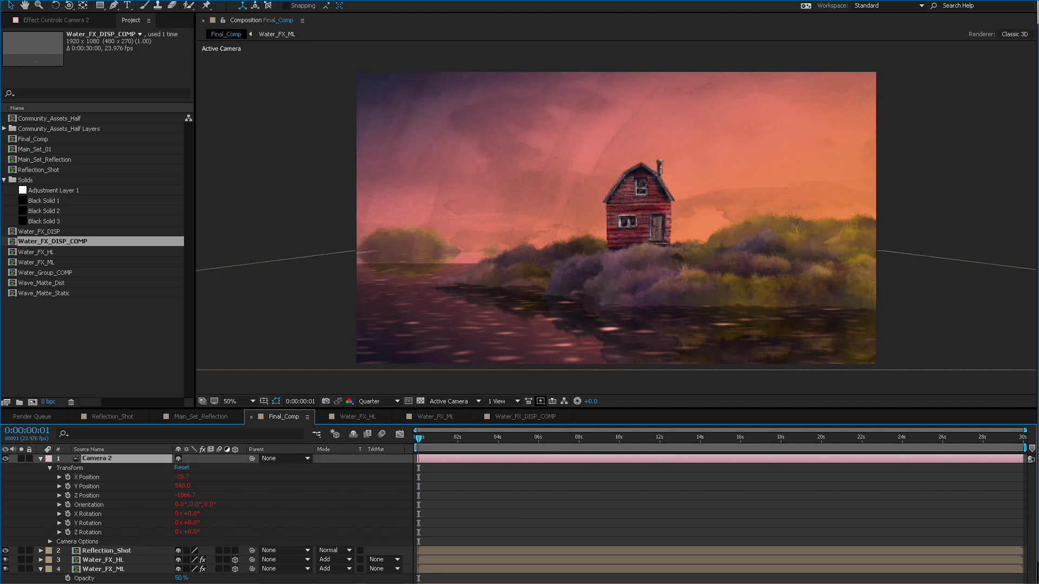
pyautogui.press('u')
pyautogui.click(525, 417)
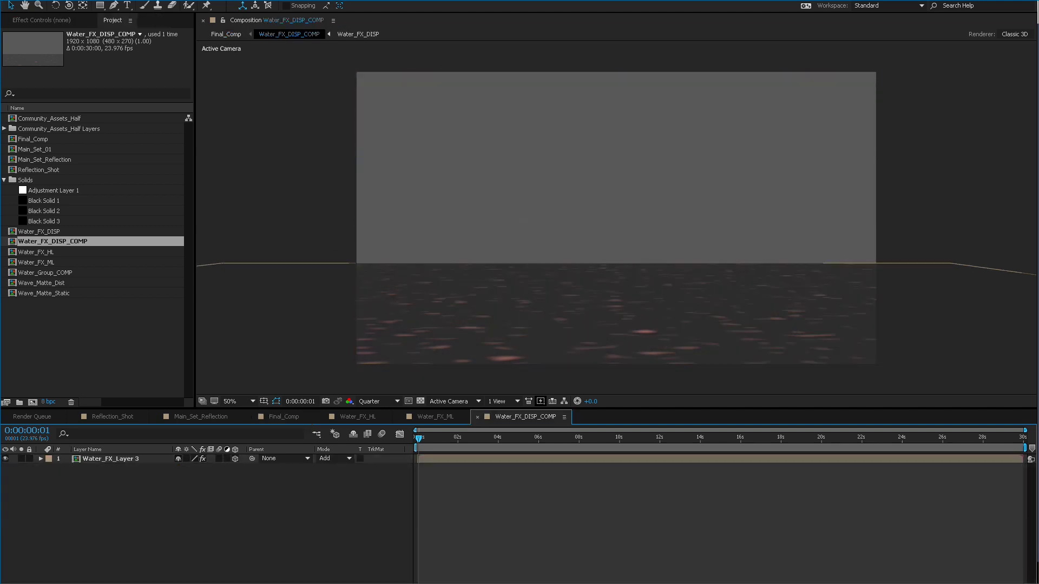
pyautogui.click(111, 459)
pyautogui.hotkey('ctrl', 'v')
pyautogui.press('space')
pyautogui.moveTo(483, 438)
pyautogui.mouseDown()
pyautogui.moveTo(418, 438)
pyautogui.moveTo(467, 438)
pyautogui.mouseUp()
pyautogui.press('Home')
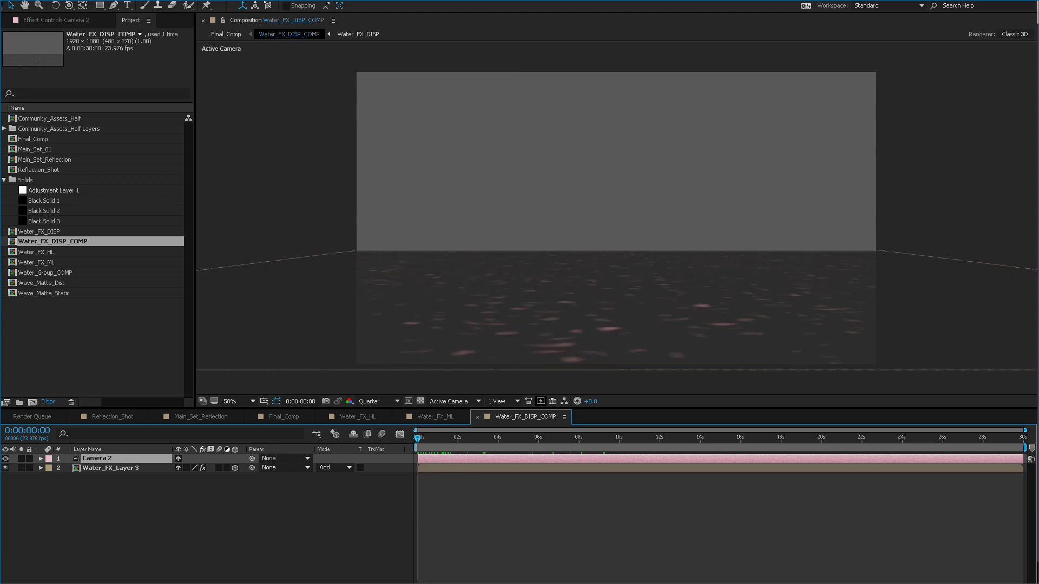
# Step: Remove the effect applied to Water_FX_Layer 3 in Water_FX_DISP_COMP
pyautogui.click(110, 468)
pyautogui.click(68, 20)
pyautogui.click(25, 42)
pyautogui.press('Delete')
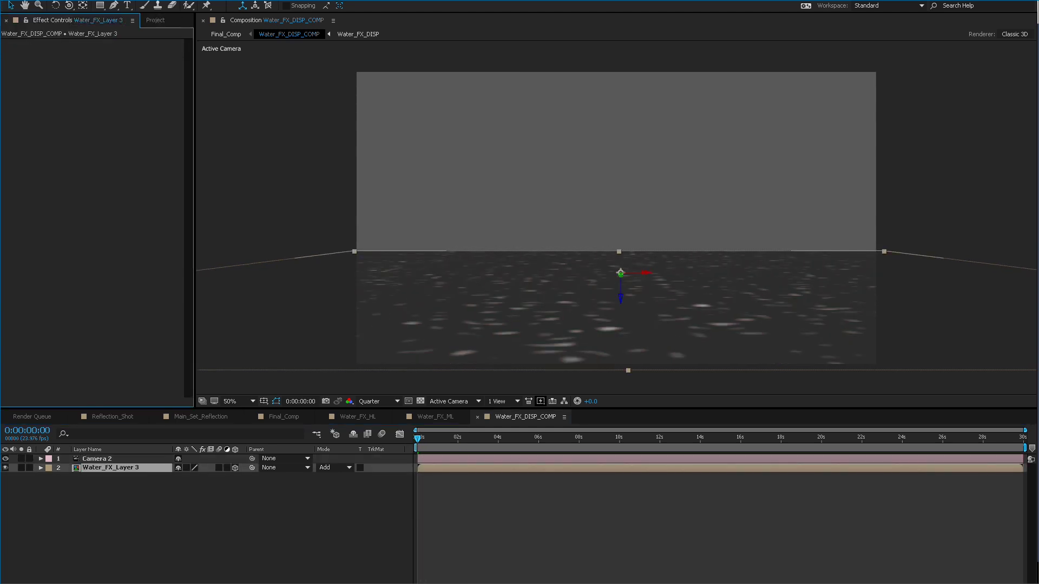
# Step: Set Water_FX_Layer 3 to the Normal blending mode and 100% opacity
pyautogui.click(110, 468)
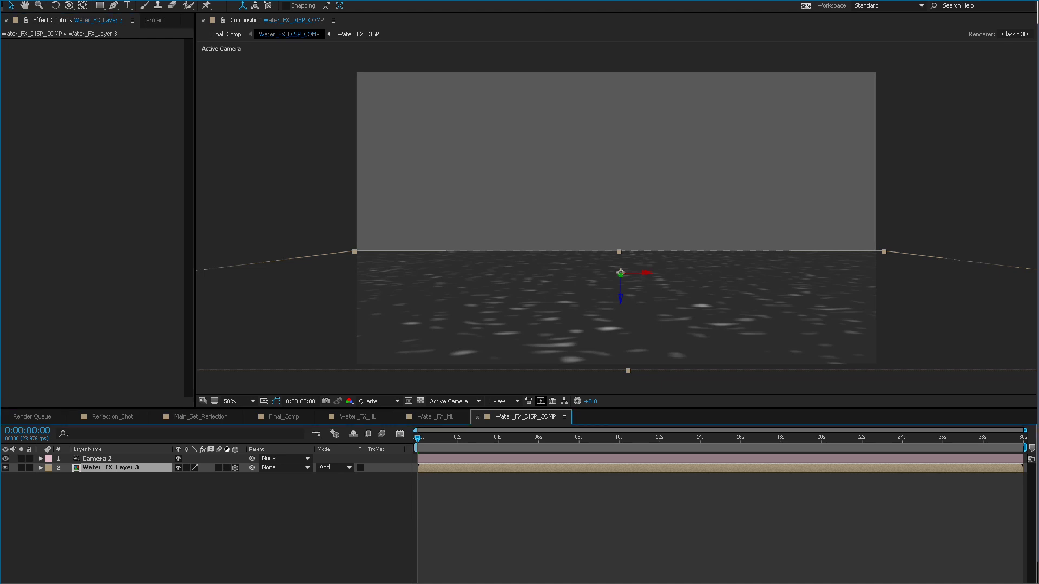
pyautogui.click(332, 468)
pyautogui.click(352, 83)
pyautogui.press('t')
pyautogui.moveTo(182, 478); pyautogui.dragTo(214, 477)
pyautogui.click(367, 434)
pyautogui.moveTo(417, 438); pyautogui.dragTo(416, 438)
# Step: Set the background color of Water_FX_DISP_COMP to black (000000) and preview the composition
pyautogui.hotkey('ctrl', 'k')
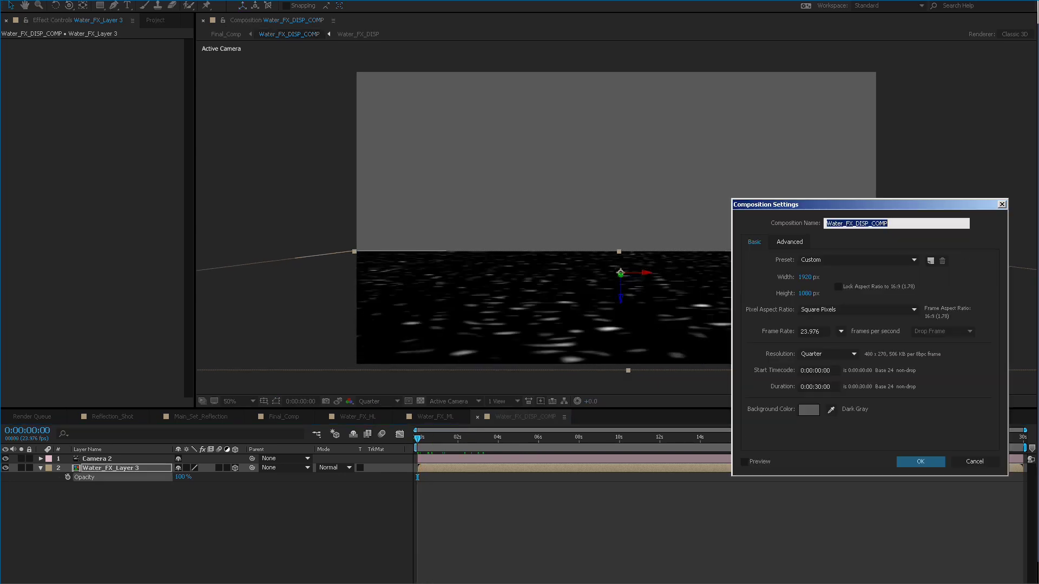
pyautogui.click(809, 410)
pyautogui.write('000000')
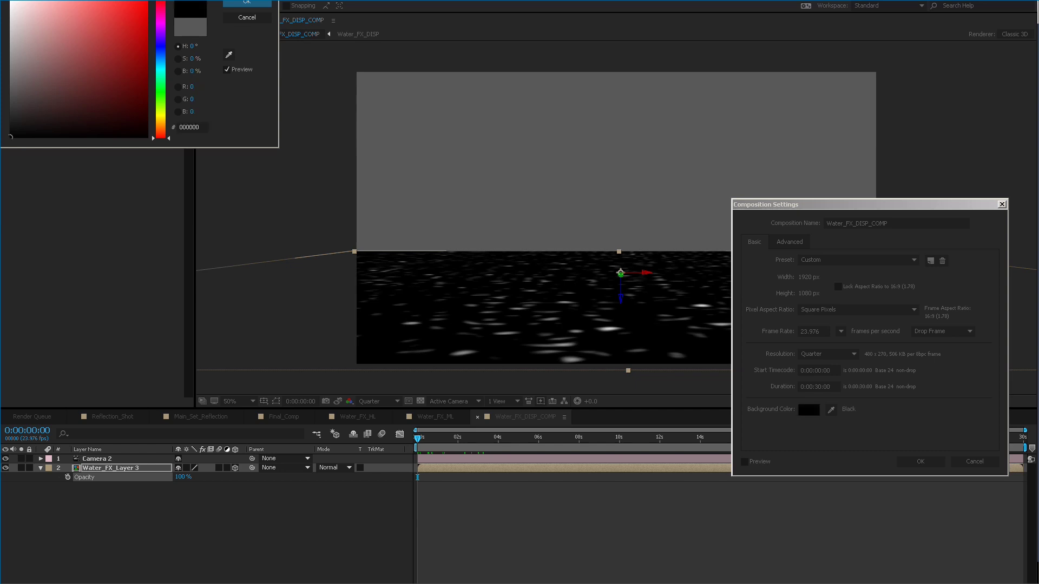
pyautogui.press('Return')
pyautogui.press('Return')
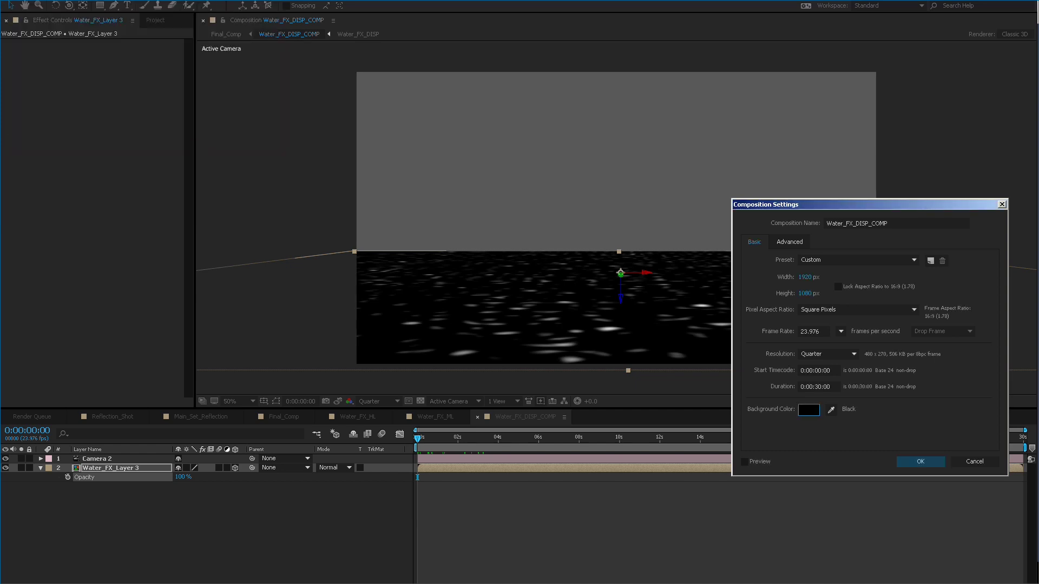
pyautogui.click(417, 477)
pyautogui.press('space')
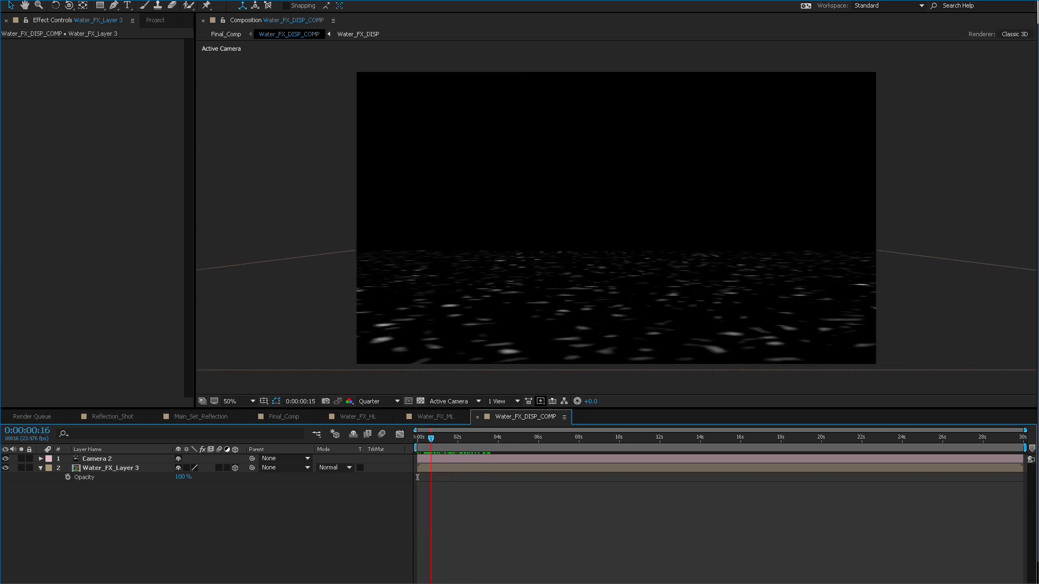
pyautogui.press('space')
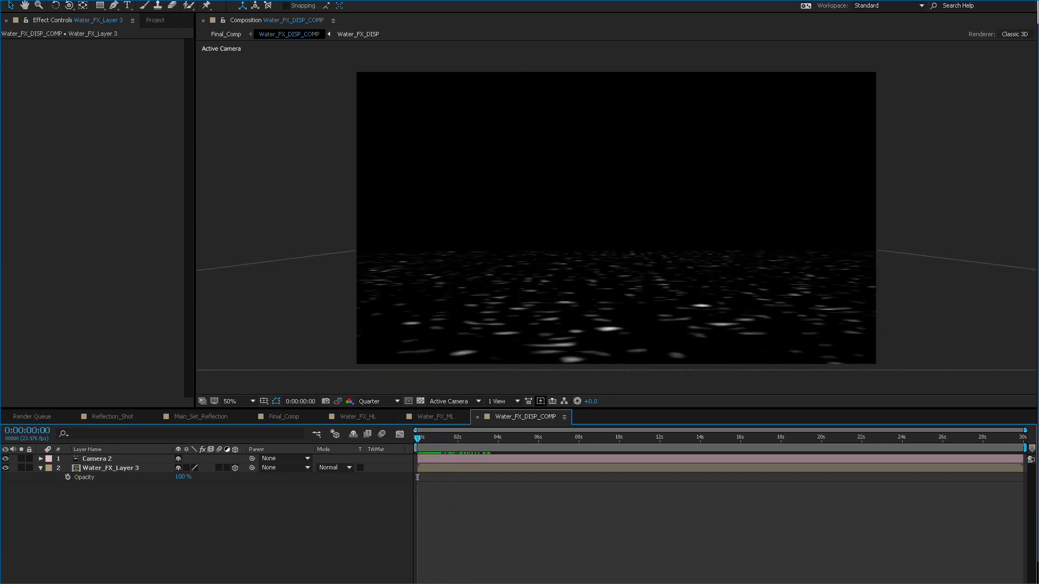
# Step: Return to Final_Comp, move to about 0:00:02:15 and hide the Water_FX_DISP_COMP layer
pyautogui.click(111, 468)
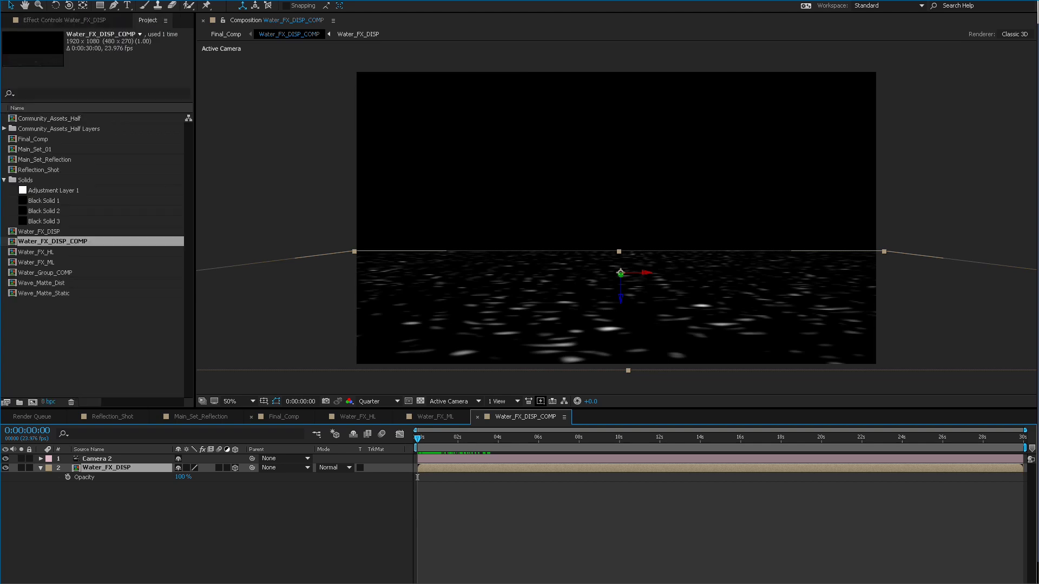
pyautogui.click(283, 417)
pyautogui.moveTo(448, 438); pyautogui.dragTo(471, 438)
pyautogui.click(117, 504)
pyautogui.click(5, 505)
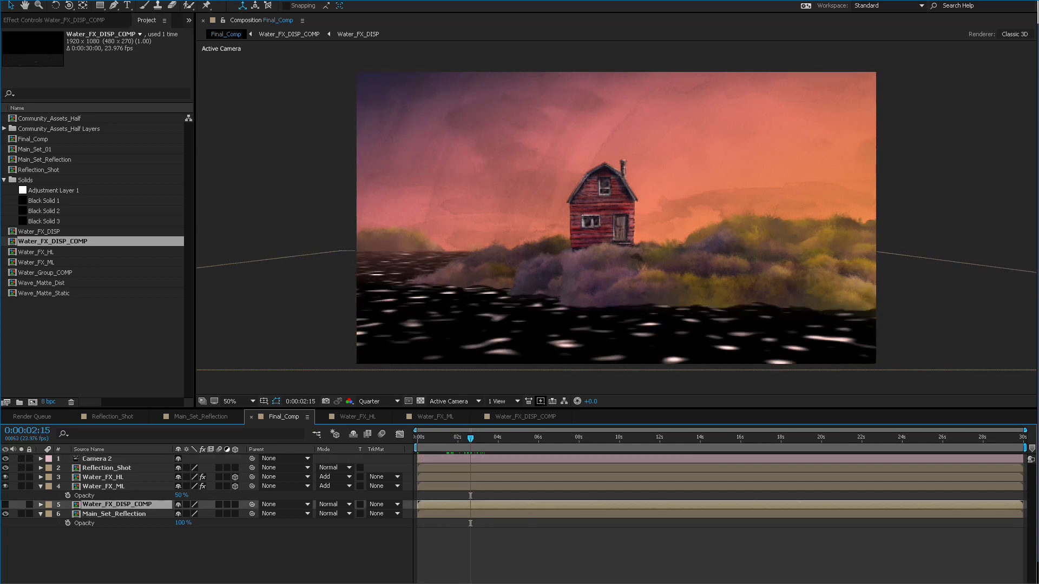
# Step: Apply the Displacement Map effect to the Main_Set_Reflection layer
pyautogui.click(115, 515)
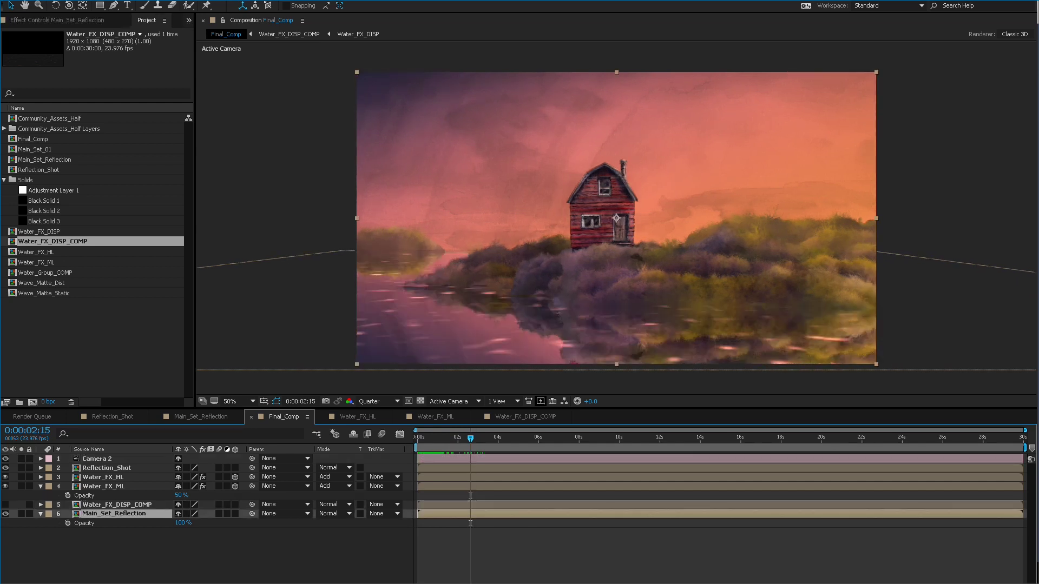
pyautogui.press('F3')
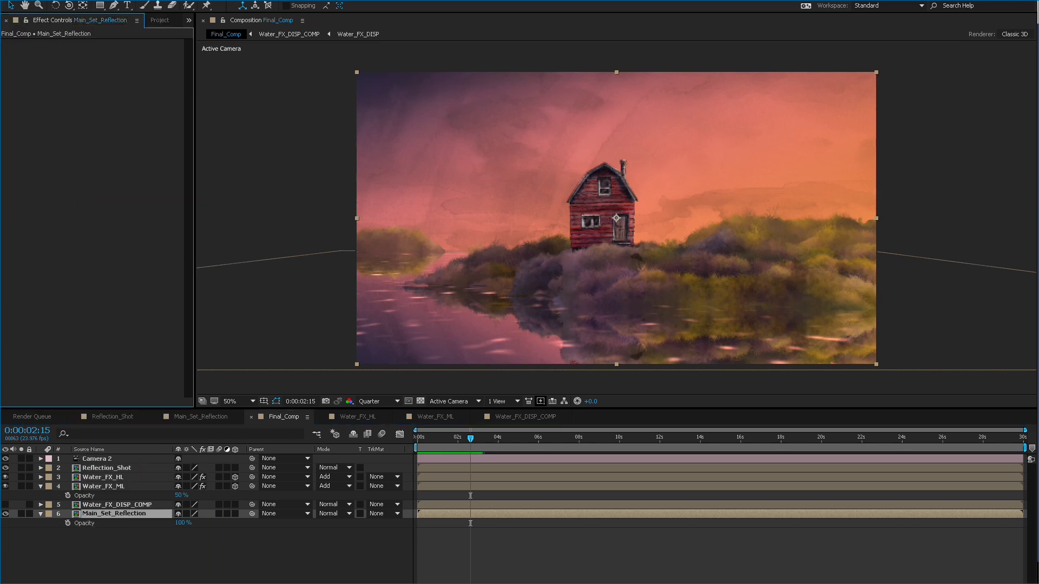
pyautogui.rightClick(102, 200)
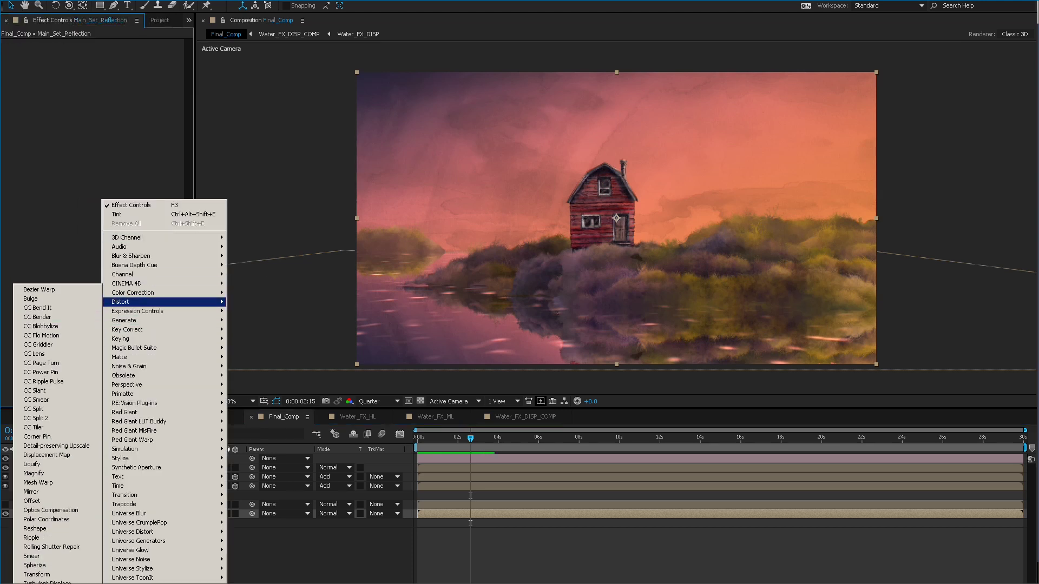
pyautogui.click(47, 456)
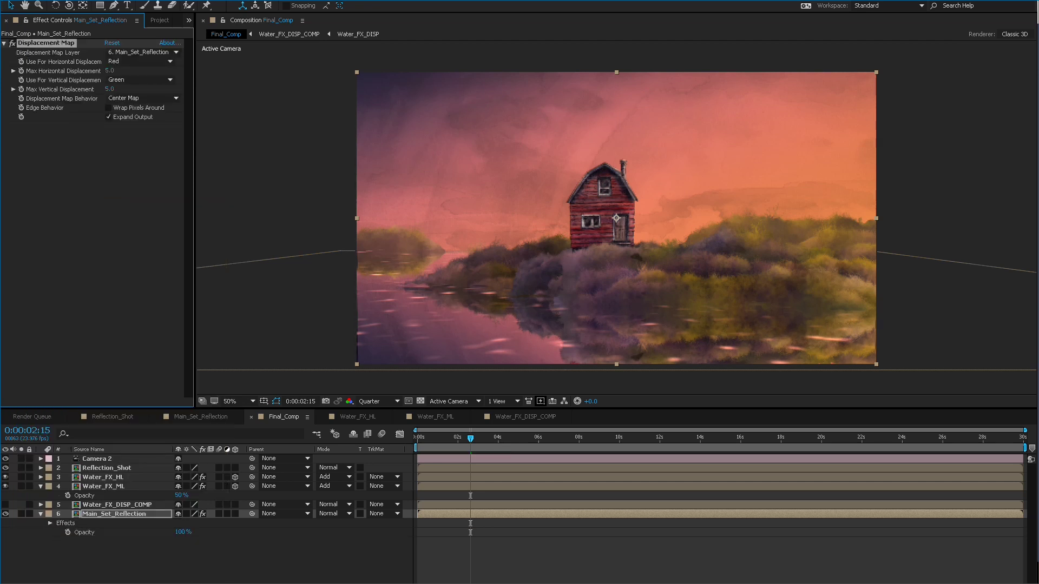
# Step: Set the Displacement Map to use Luminance horizontally with a maximum of 21.0 and Lightness vertically with a maximum of -32.0
pyautogui.click(140, 61)
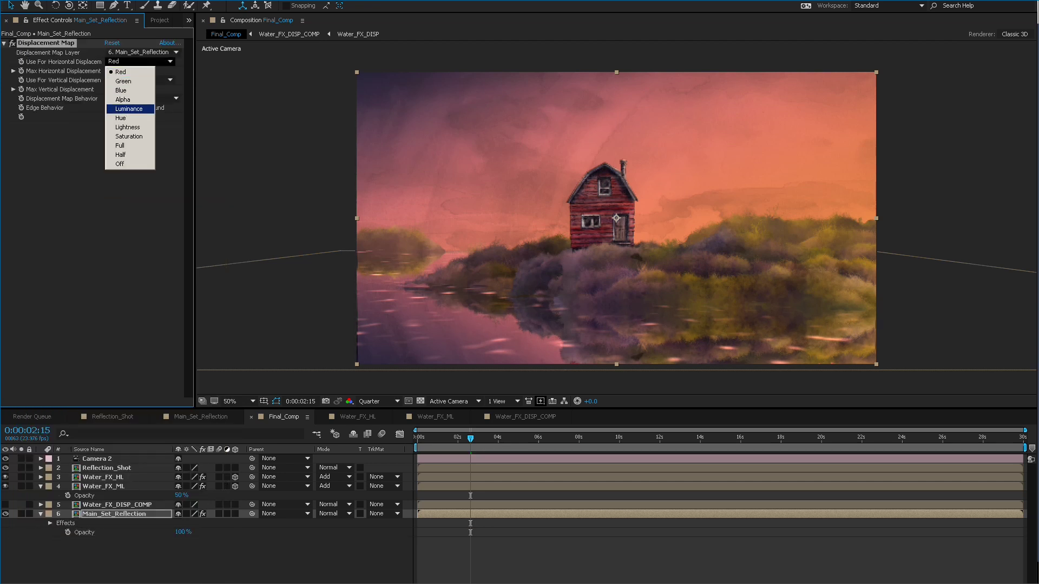
pyautogui.click(129, 109)
pyautogui.click(139, 79)
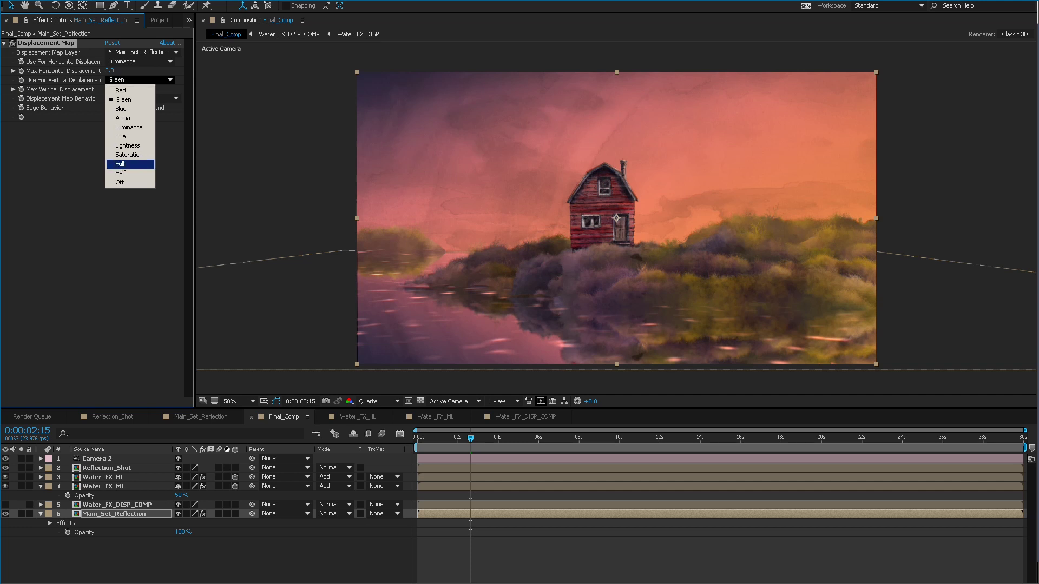
pyautogui.click(130, 146)
pyautogui.moveTo(110, 71); pyautogui.dragTo(86, 89)
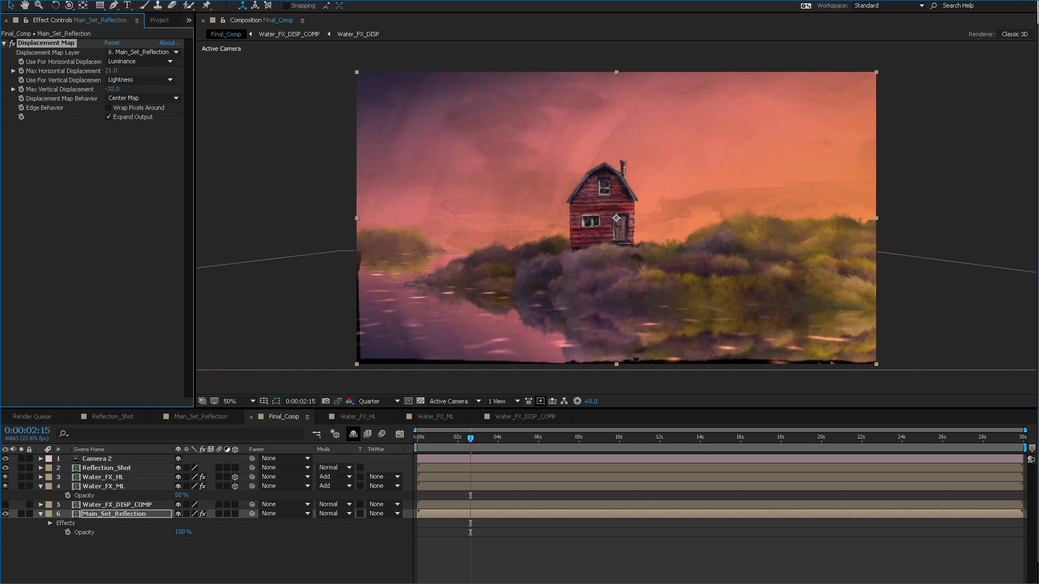
# Step: Preview Final_Comp and reveal the Position property of the Water_FX_DISP_COMP and Main_Set_Reflection layers
pyautogui.click(117, 505)
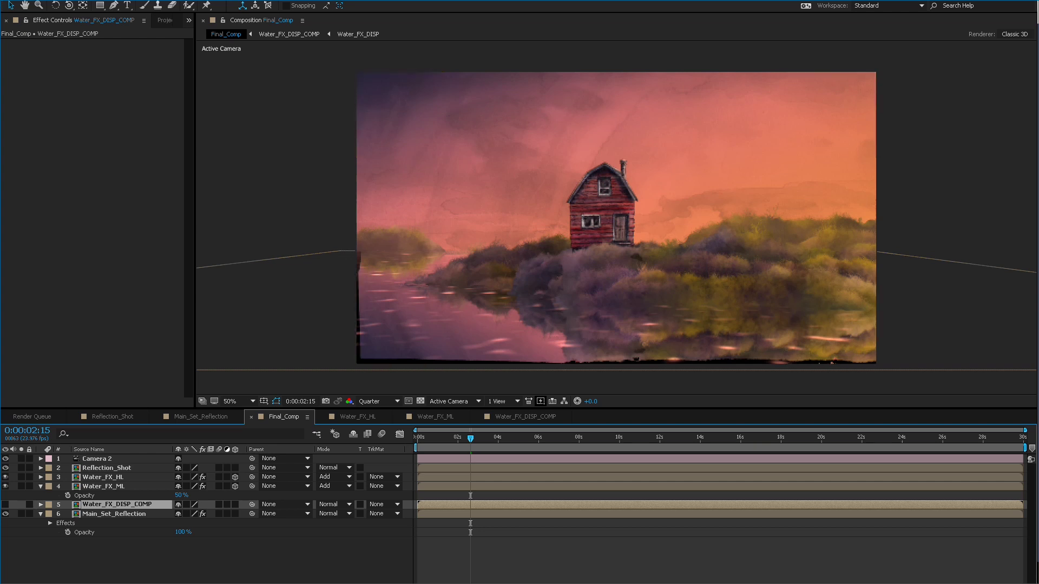
pyautogui.press('space')
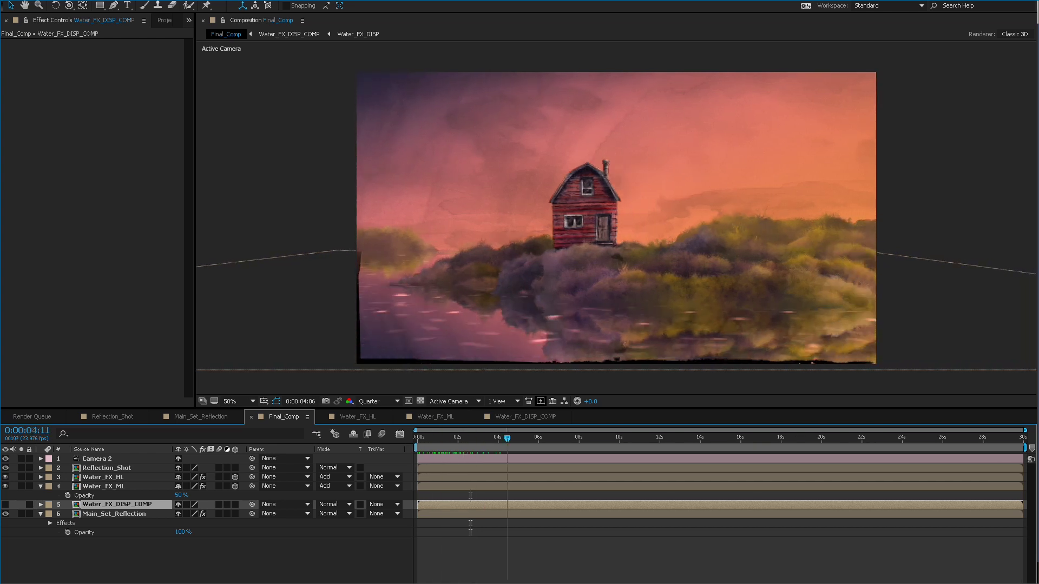
pyautogui.press('p')
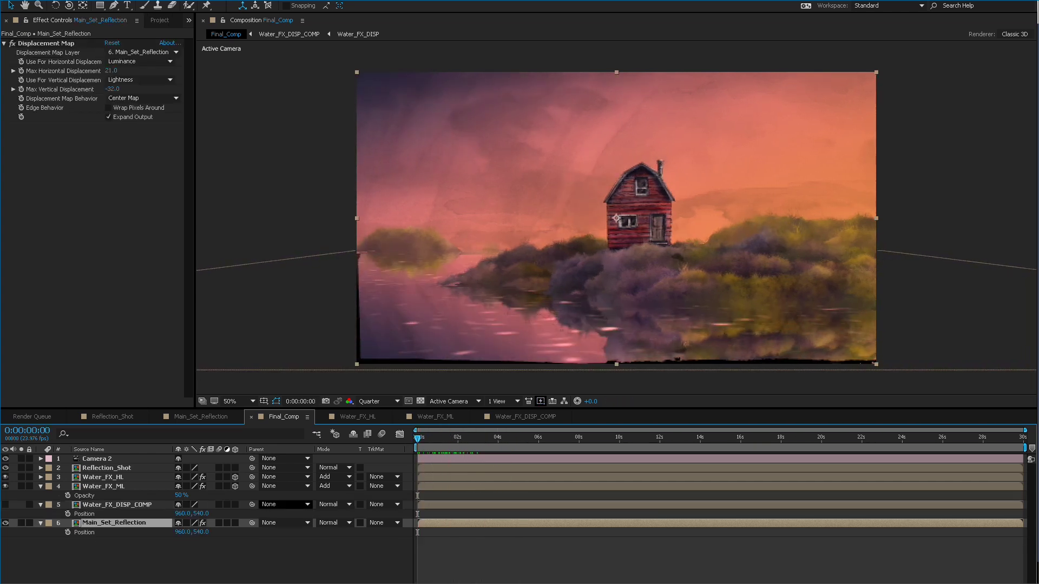
# Step: Try shifting the Main_Set_Reflection layer horizontally with its Position value, and undo the move
pyautogui.moveTo(182, 533); pyautogui.dragTo(147, 532)
pyautogui.hotkey('ctrl', 'z')
pyautogui.rightClick(541, 377)
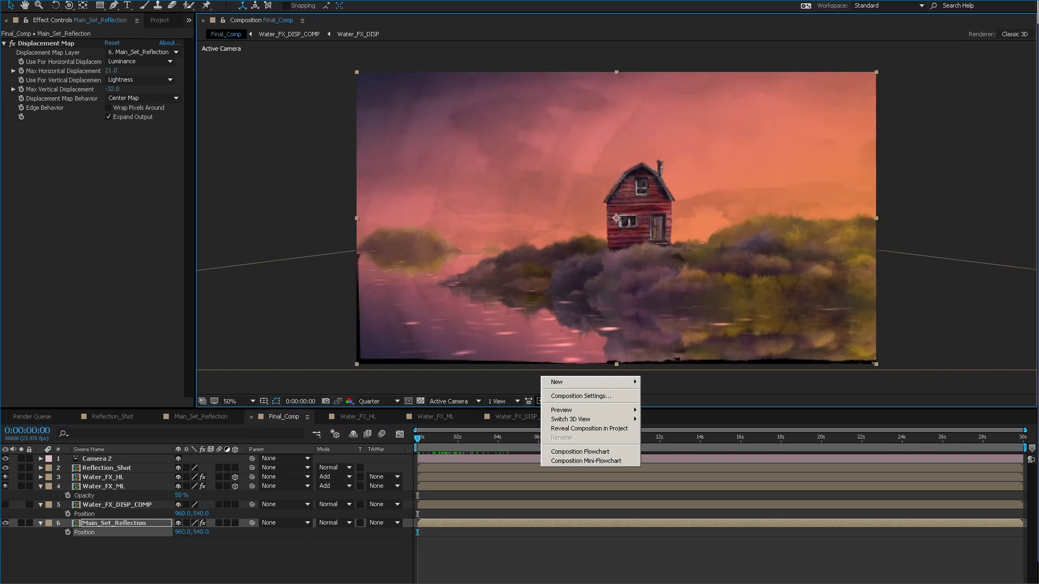
pyautogui.click(541, 559)
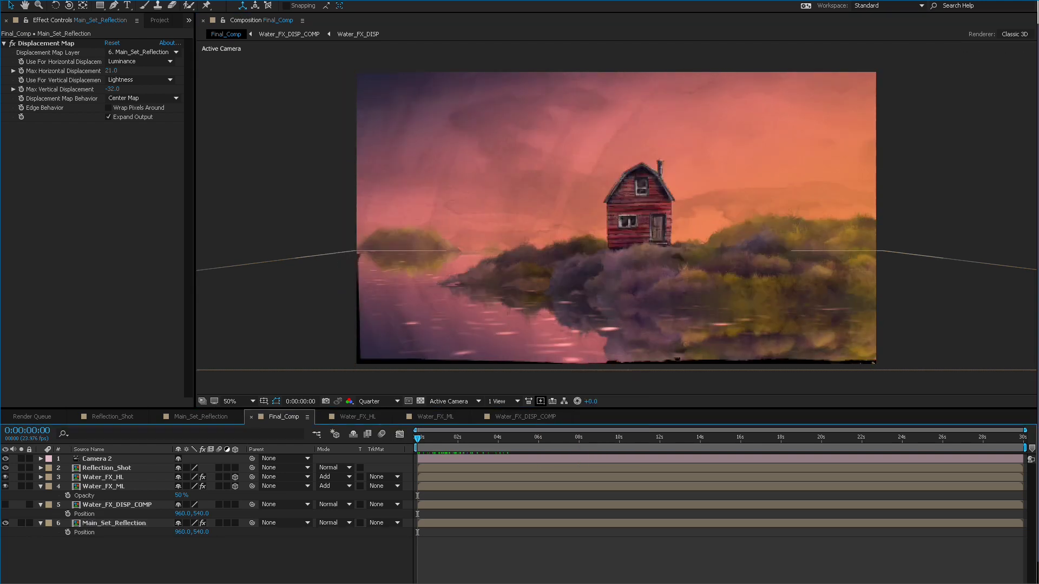
# Step: Solo the Main_Set_Reflection layer with its vertical displacement using Luminance, and preview the distortion from the start
pyautogui.press('space')
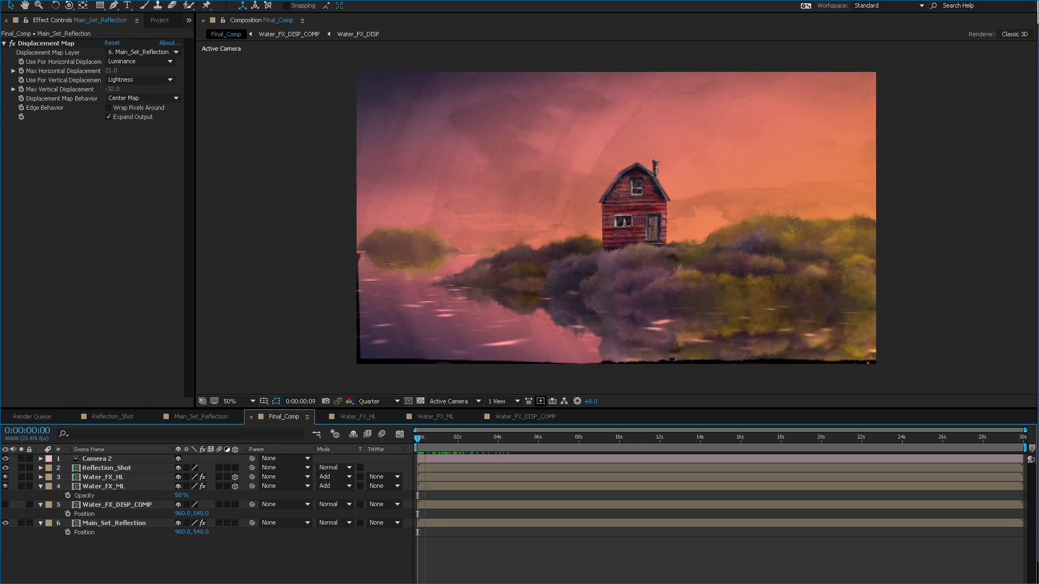
pyautogui.press('space')
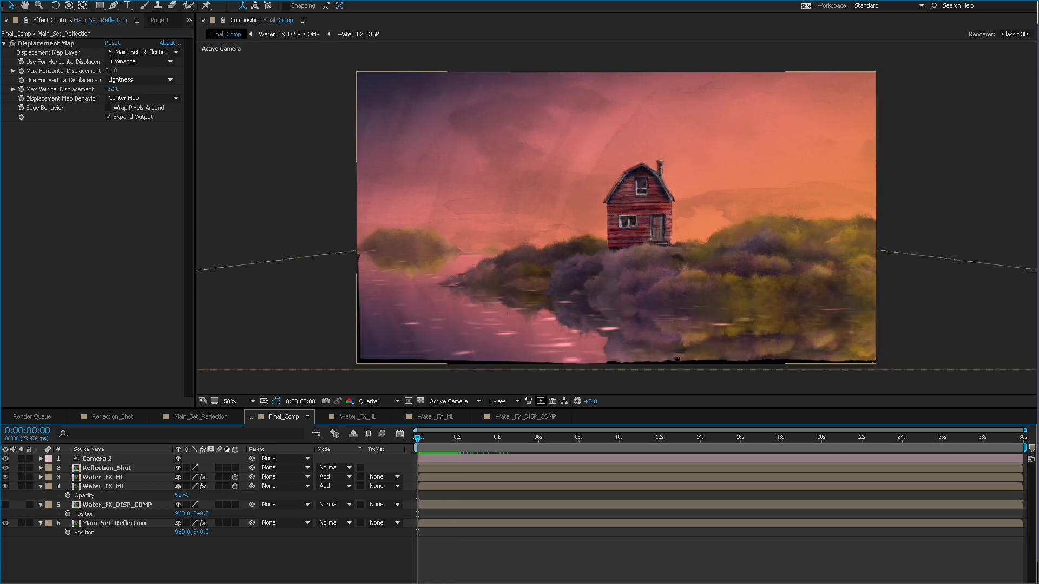
pyautogui.moveTo(417, 439)
pyautogui.mouseDown()
pyautogui.moveTo(427, 439)
pyautogui.moveTo(417, 438)
pyautogui.mouseUp()
pyautogui.click(113, 523)
pyautogui.click(21, 523)
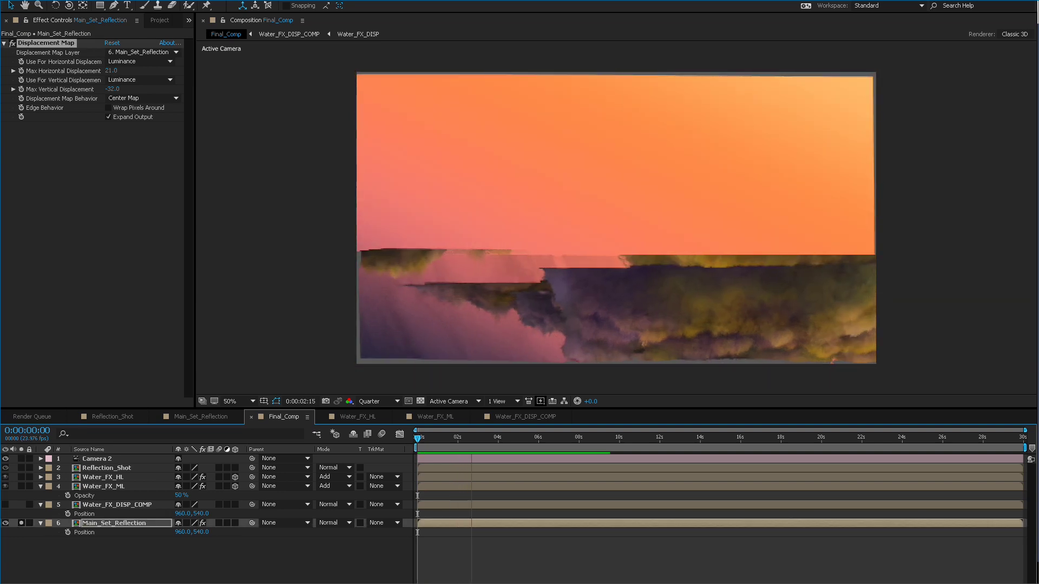
pyautogui.press('space')
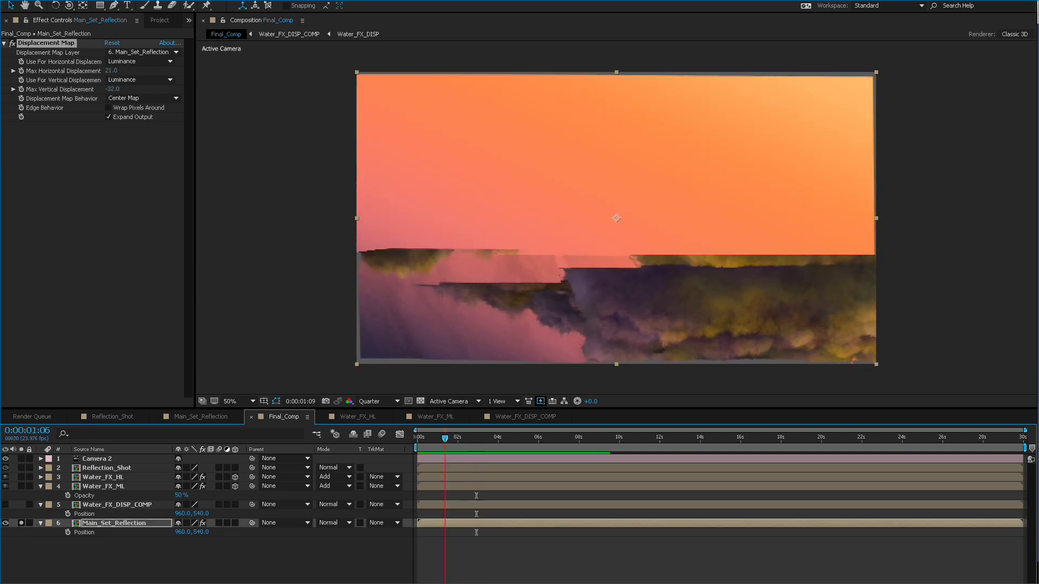
pyautogui.press('space')
# Step: Choose Water_FX_DISP_COMP as the Displacement Map Layer for Main_Set_Reflection and preview the soloed layer from the start
pyautogui.click(143, 52)
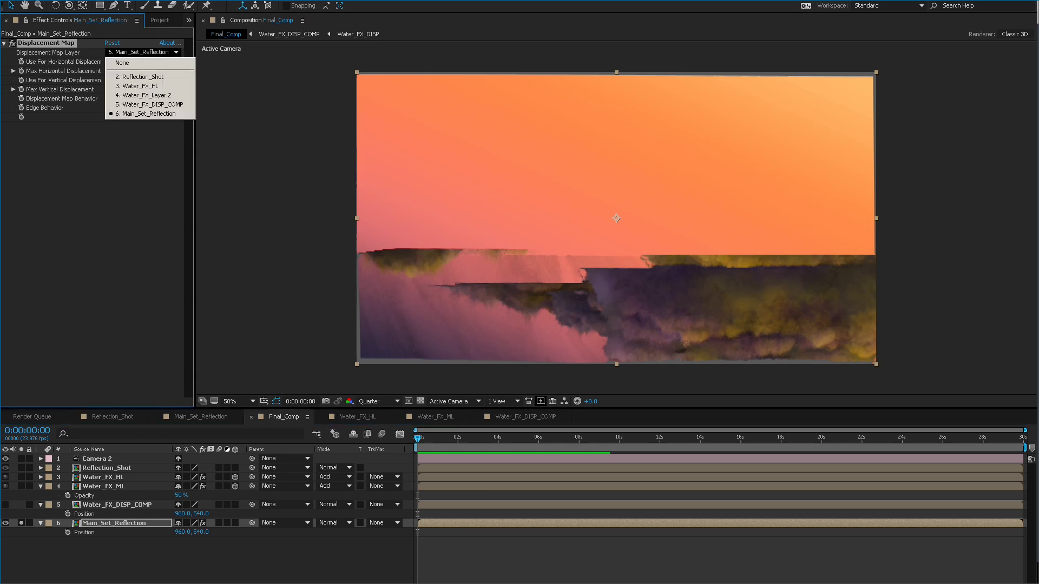
pyautogui.click(146, 104)
pyautogui.press('space')
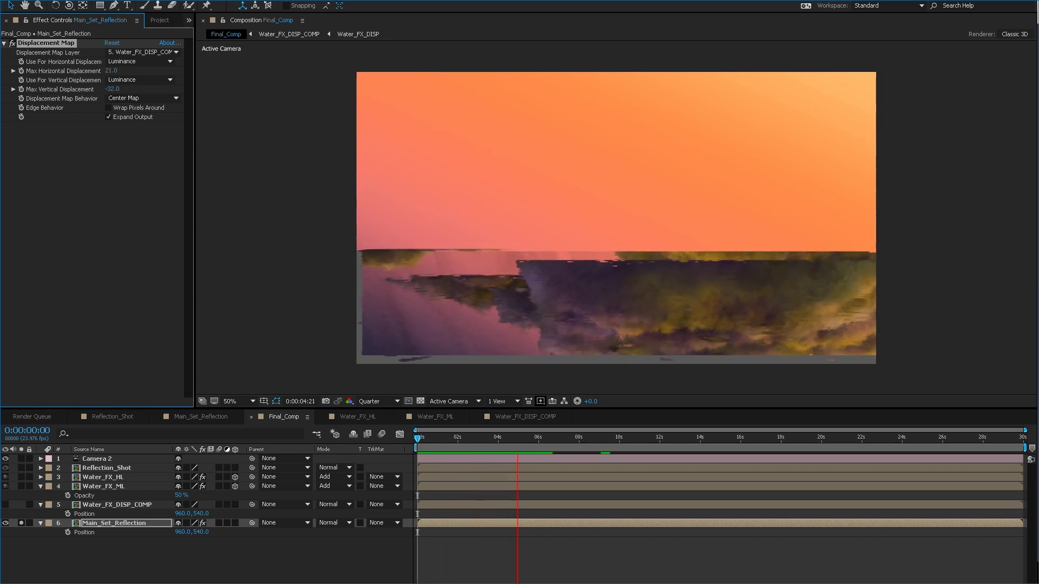
pyautogui.press('space')
pyautogui.press('Home')
pyautogui.press('space')
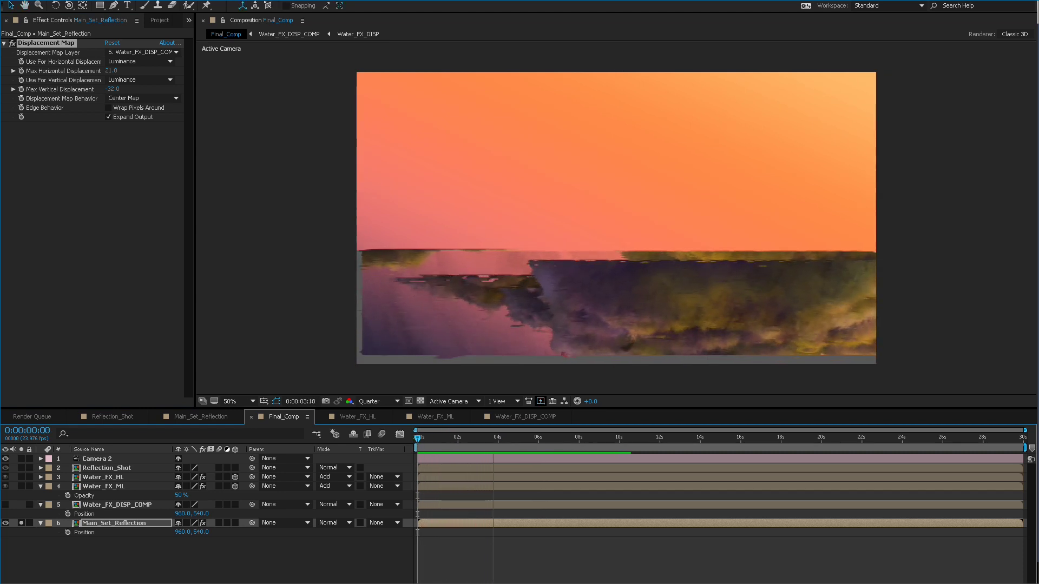
# Step: Preview all Final_Comp layers with the maximum displacement set to 10.0 horizontally and -10.0 vertically
pyautogui.press('space')
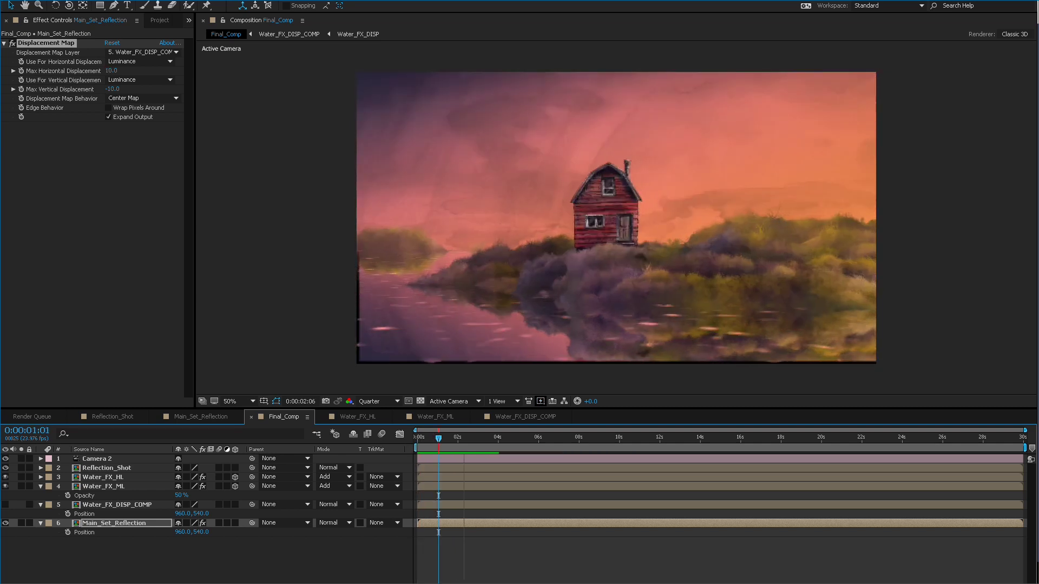
pyautogui.press('space')
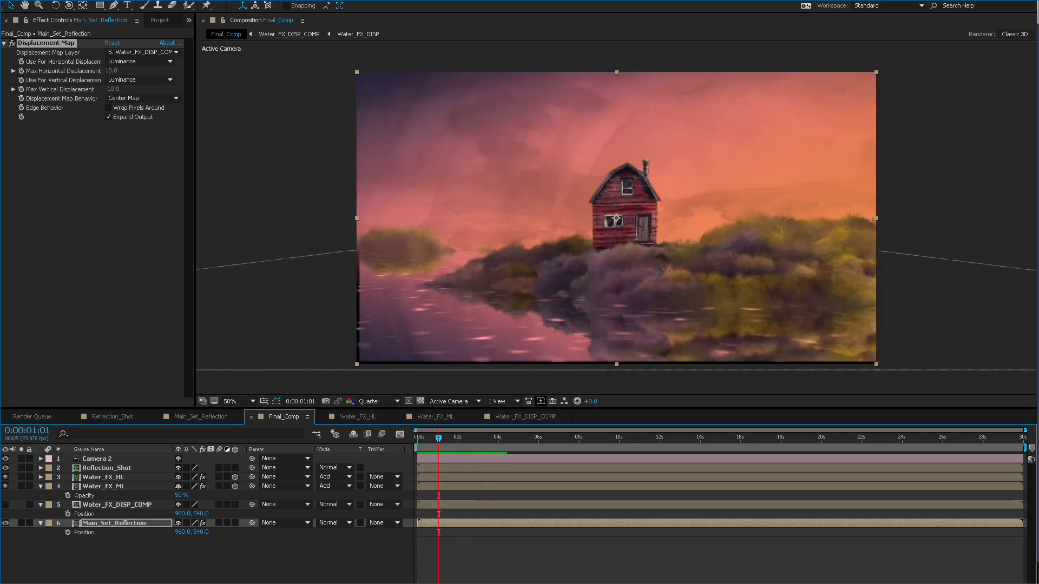
# Step: Open Water_FX_DISP_COMP, move to 0:00:00:11, and open the nested Water_FX_DISP composition
pyautogui.click(117, 504)
pyautogui.doubleClick(116, 505)
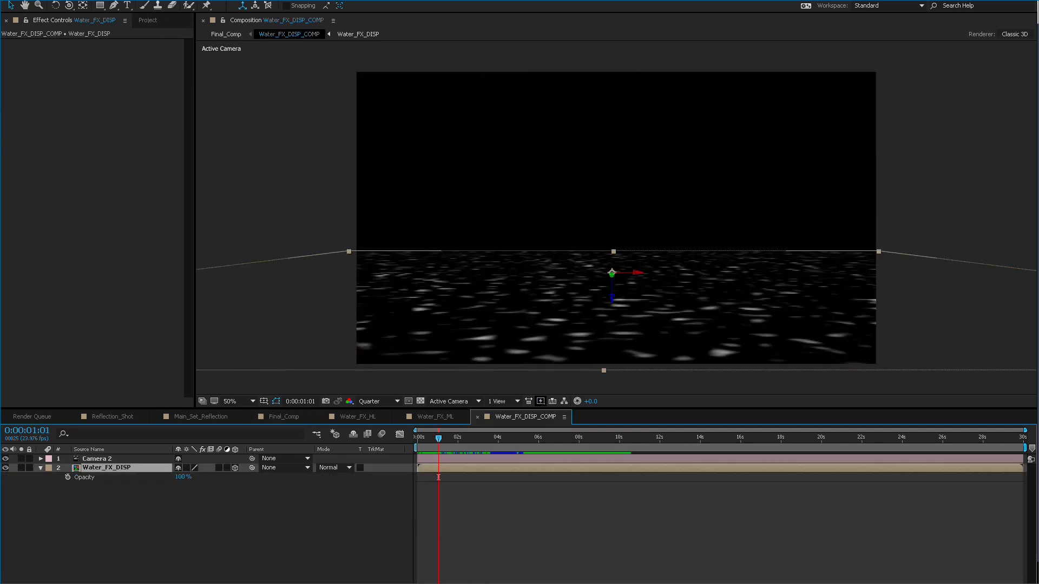
pyautogui.moveTo(438, 477)
pyautogui.mouseDown()
pyautogui.moveTo(482, 478)
pyautogui.moveTo(426, 477)
pyautogui.mouseUp()
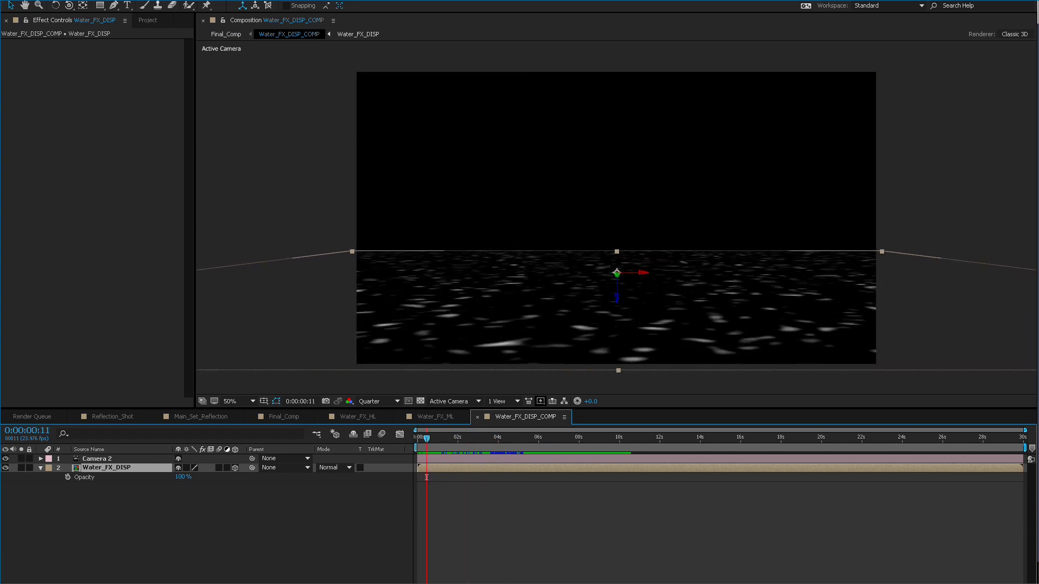
pyautogui.doubleClick(426, 468)
pyautogui.click(427, 468)
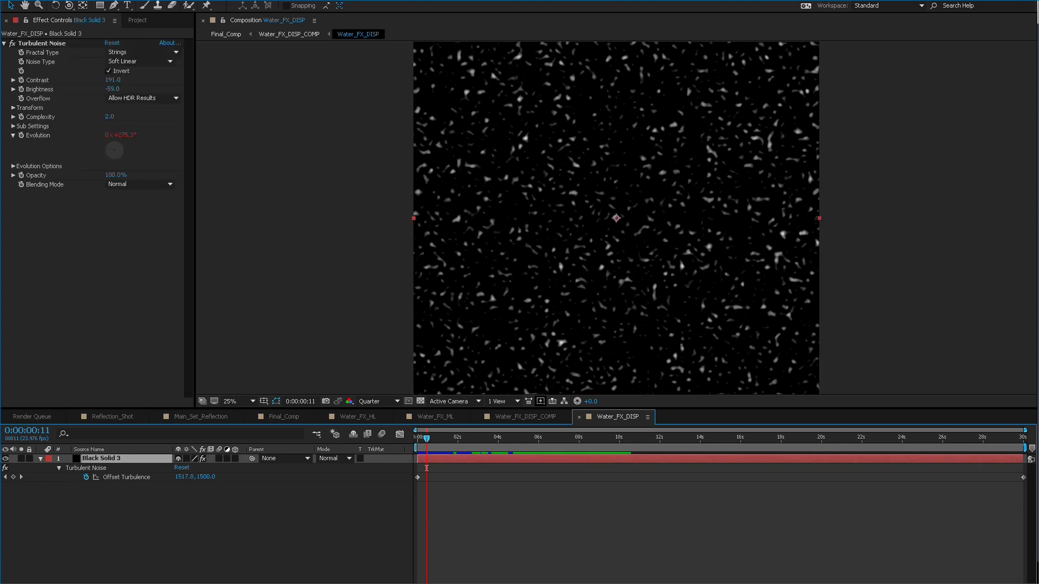
# Step: Try different Brightness and Contrast values for the Turbulent Noise on Black Solid 3, undoing unwanted changes
pyautogui.moveTo(112, 89)
pyautogui.mouseDown()
pyautogui.moveTo(133, 89)
pyautogui.moveTo(113, 89)
pyautogui.mouseUp()
pyautogui.hotkey('ctrl', 'z')
pyautogui.hotkey('ctrl', 'z')
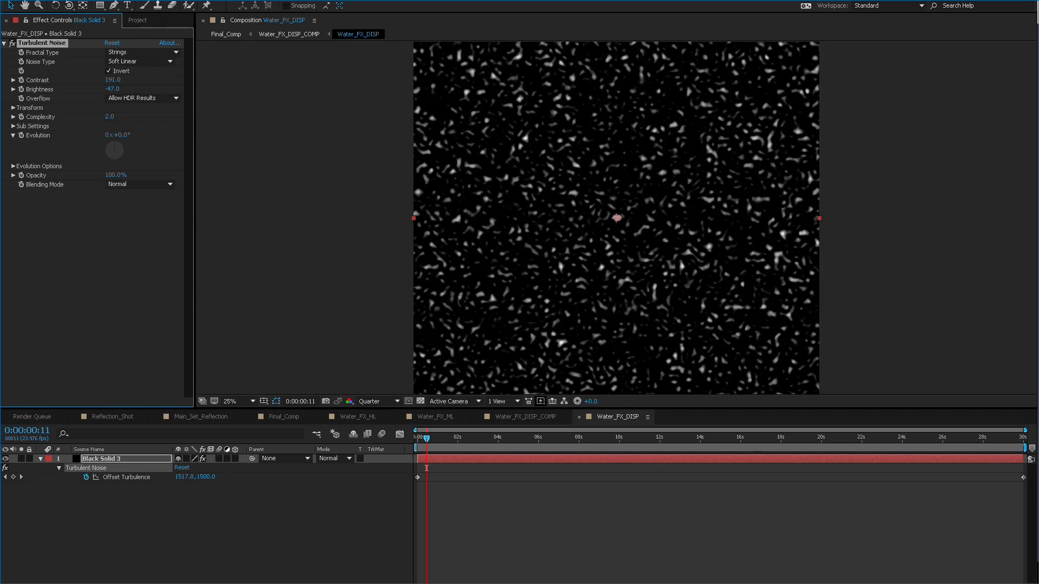
pyautogui.hotkey('ctrl', 'z')
pyautogui.hotkey('ctrl', 'z')
pyautogui.hotkey('ctrl', 'z')
pyautogui.hotkey('ctrl', 'z')
pyautogui.hotkey('ctrl', 'z')
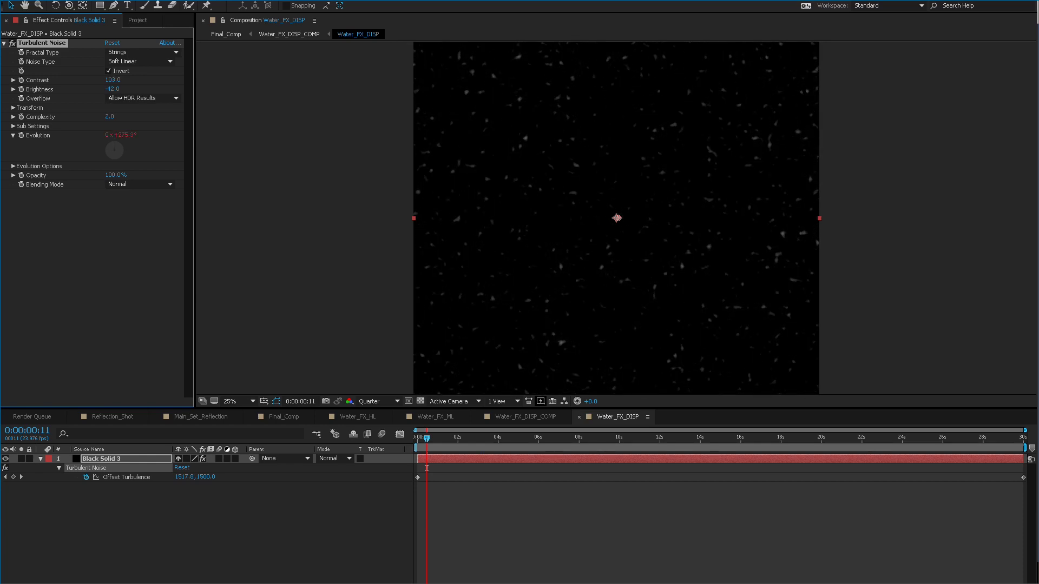
pyautogui.hotkey('ctrl', 'z')
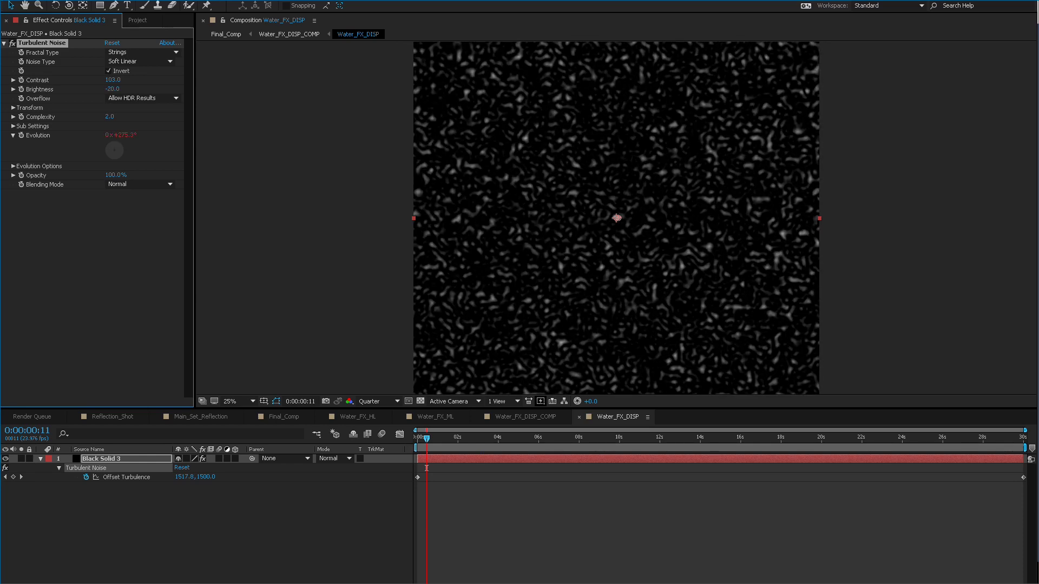
# Step: Set the Turbulent Noise Contrast to 116.0 and Brightness to -18.0, and save the project
pyautogui.moveTo(112, 80)
pyautogui.mouseDown()
pyautogui.moveTo(126, 89)
pyautogui.moveTo(114, 89)
pyautogui.mouseUp()
pyautogui.hotkey('ctrl', 's')
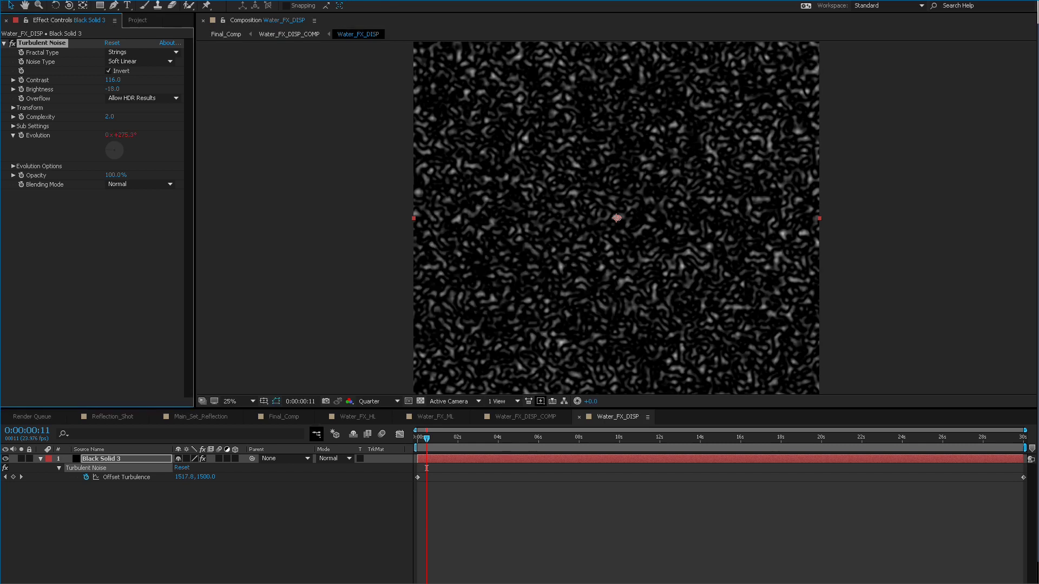
# Step: Try a softer Turbulent Noise with Complexity 1.0, Contrast 35.0 and Brightness -3.0
pyautogui.click(110, 117)
pyautogui.write('1')
pyautogui.press('Return')
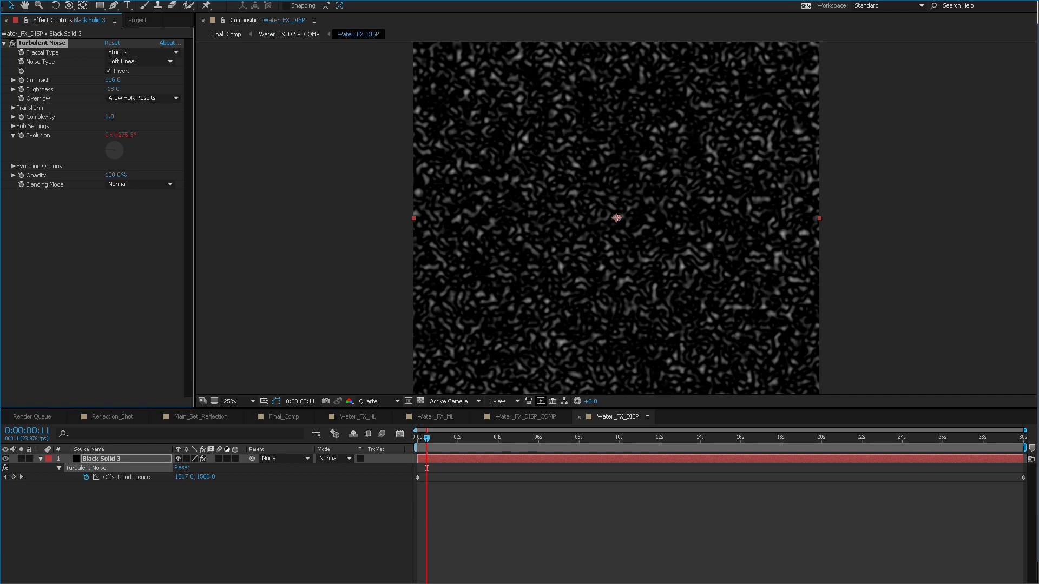
pyautogui.moveTo(113, 80)
pyautogui.mouseDown()
pyautogui.moveTo(81, 80)
pyautogui.moveTo(131, 89)
pyautogui.moveTo(99, 80)
pyautogui.moveTo(110, 90)
pyautogui.mouseUp()
pyautogui.hotkey('ctrl', 'z')
pyautogui.hotkey('ctrl', 'shift', 'z')
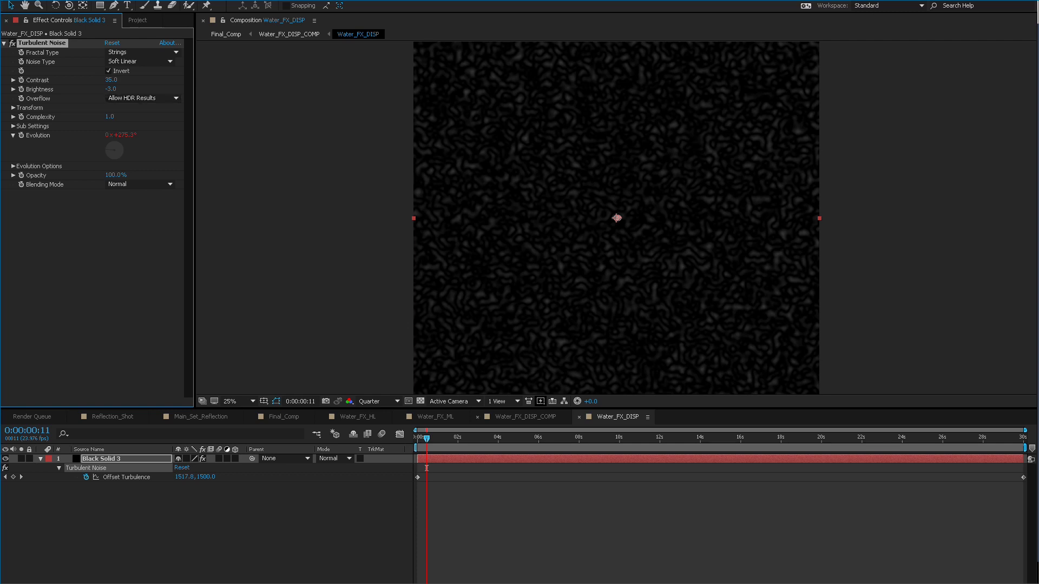
# Step: Return to Final_Comp, solo the Main_Set_Reflection layer and preview the displaced reflection
pyautogui.click(284, 417)
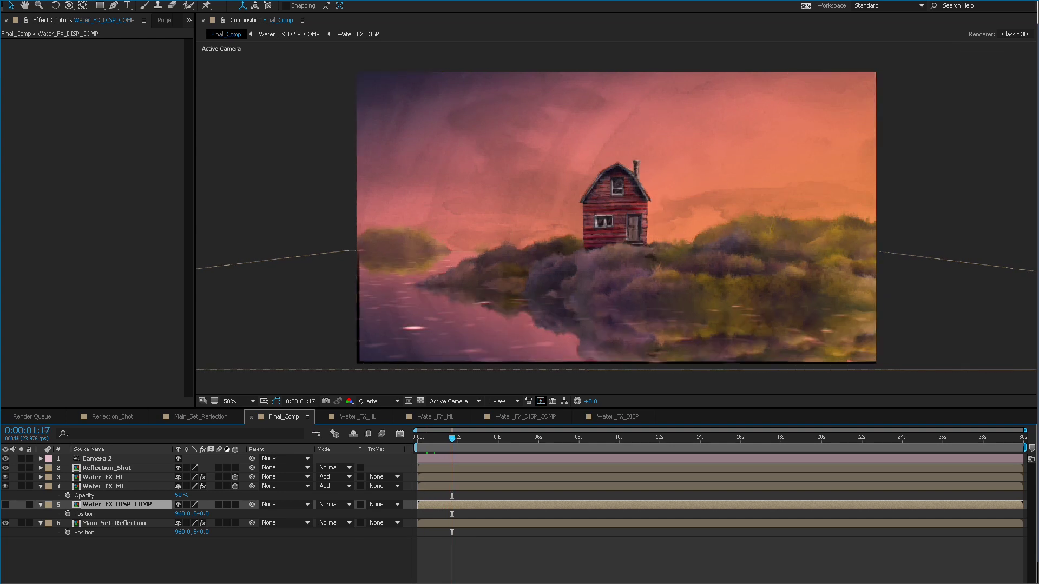
pyautogui.click(21, 523)
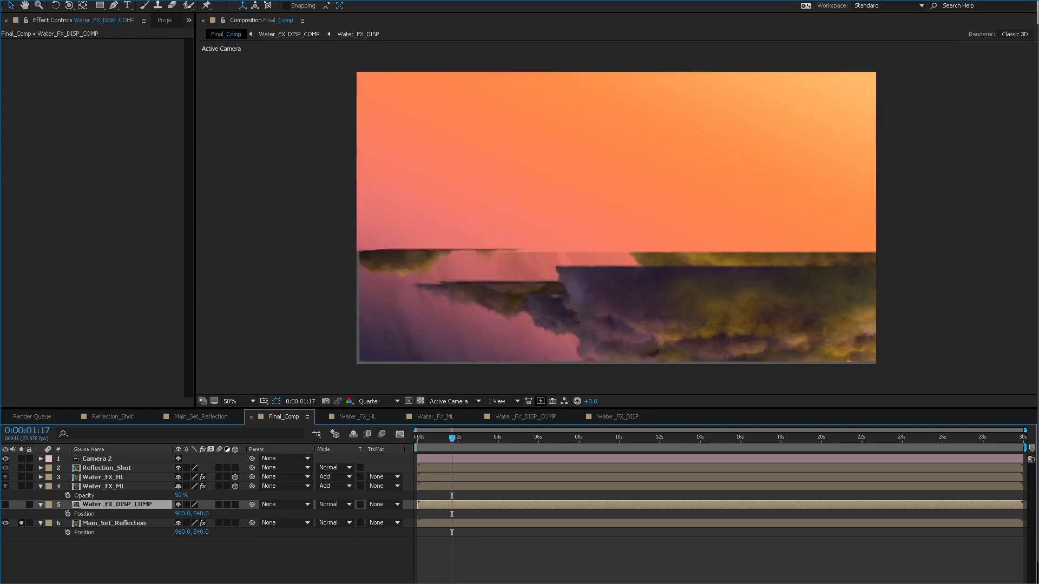
pyautogui.press('space')
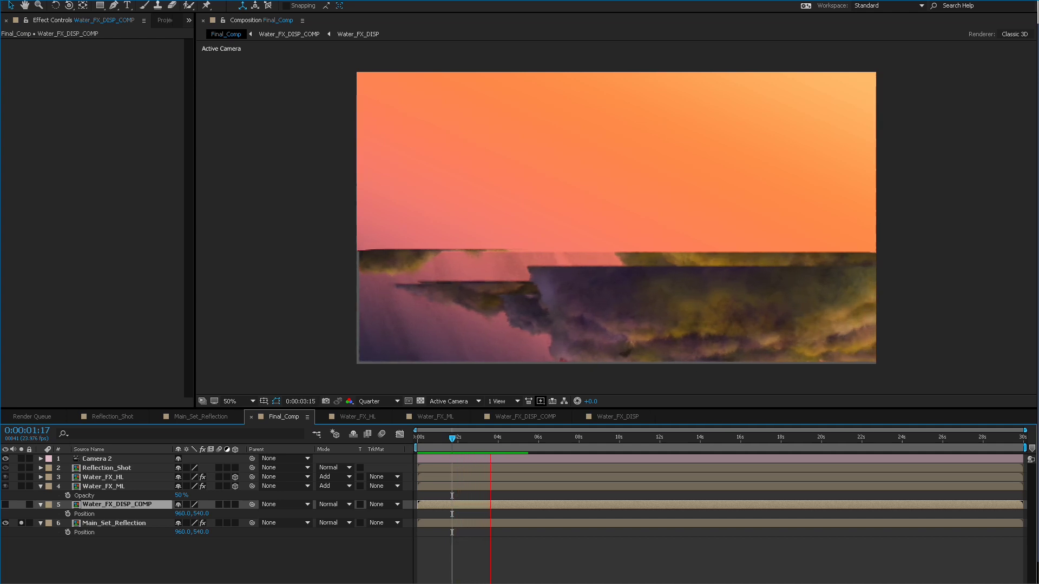
pyautogui.press('space')
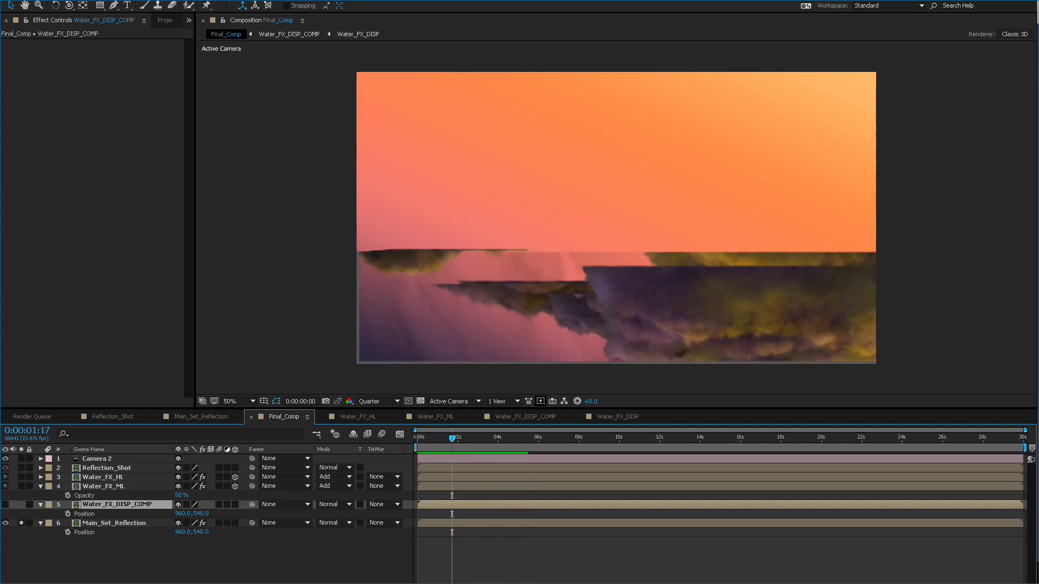
pyautogui.press('space')
# Step: Go back to Water_FX_DISP, set the Turbulent Noise Complexity to 1.0 and adjust its Contrast and Brightness
pyautogui.click(114, 524)
pyautogui.click(116, 505)
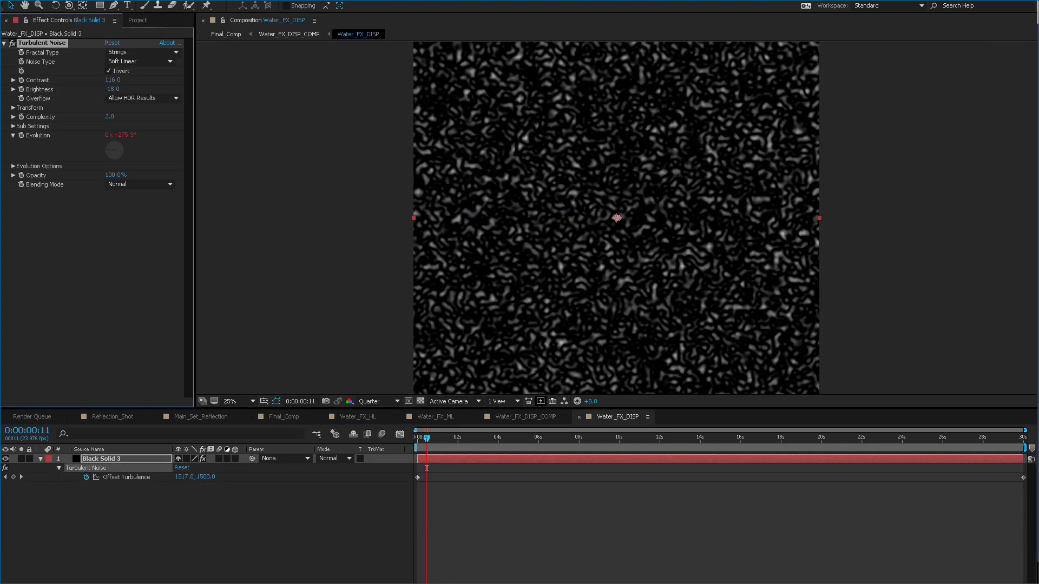
pyautogui.click(110, 117)
pyautogui.press('Return')
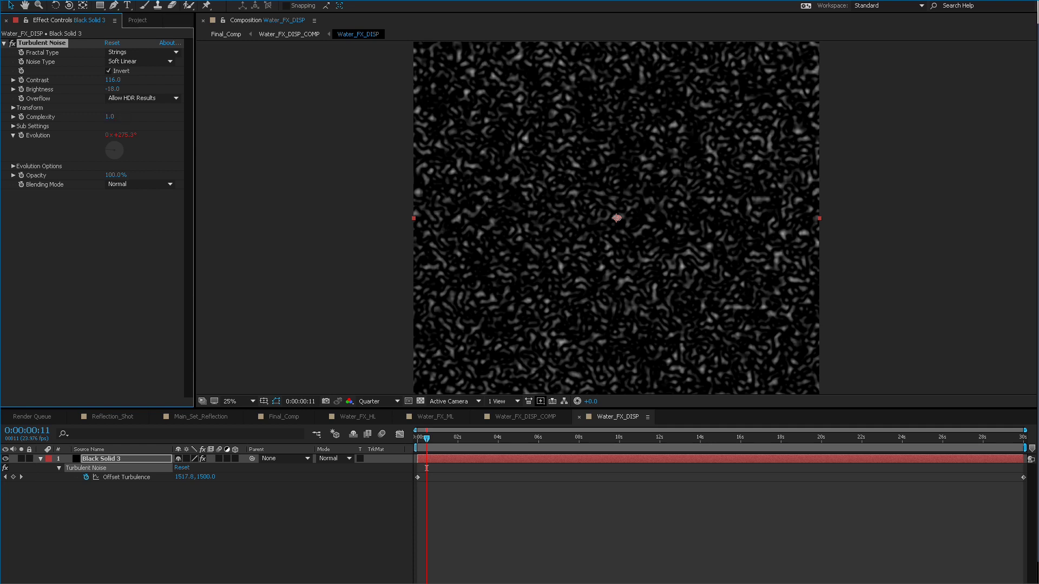
pyautogui.moveTo(112, 80)
pyautogui.mouseDown()
pyautogui.moveTo(80, 80)
pyautogui.moveTo(126, 89)
pyautogui.moveTo(101, 80)
pyautogui.moveTo(111, 89)
pyautogui.mouseUp()
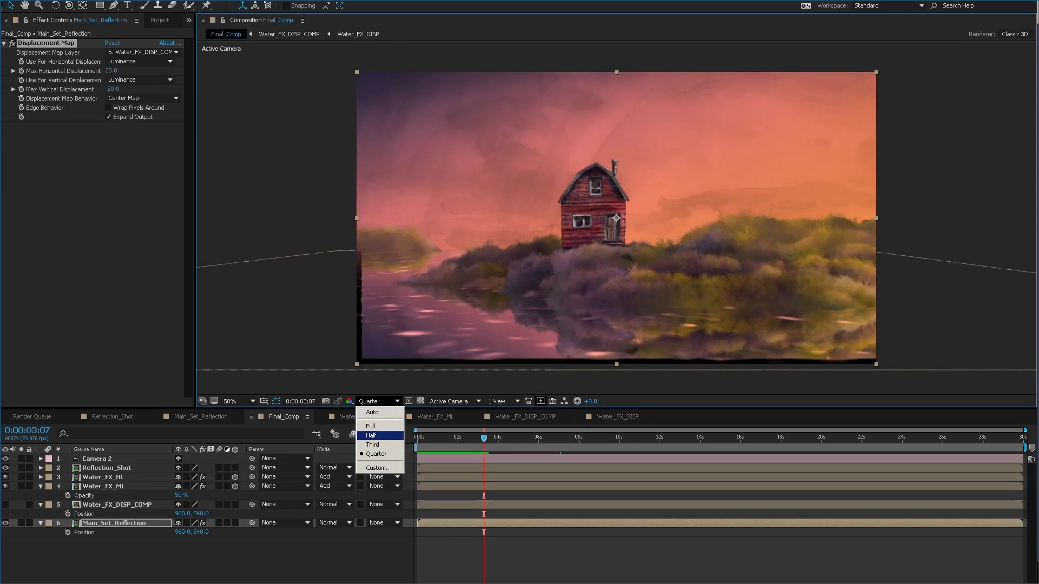
# Step: Set the preview resolution of Final_Comp to Half and preview the reflection from the start
pyautogui.click(385, 428)
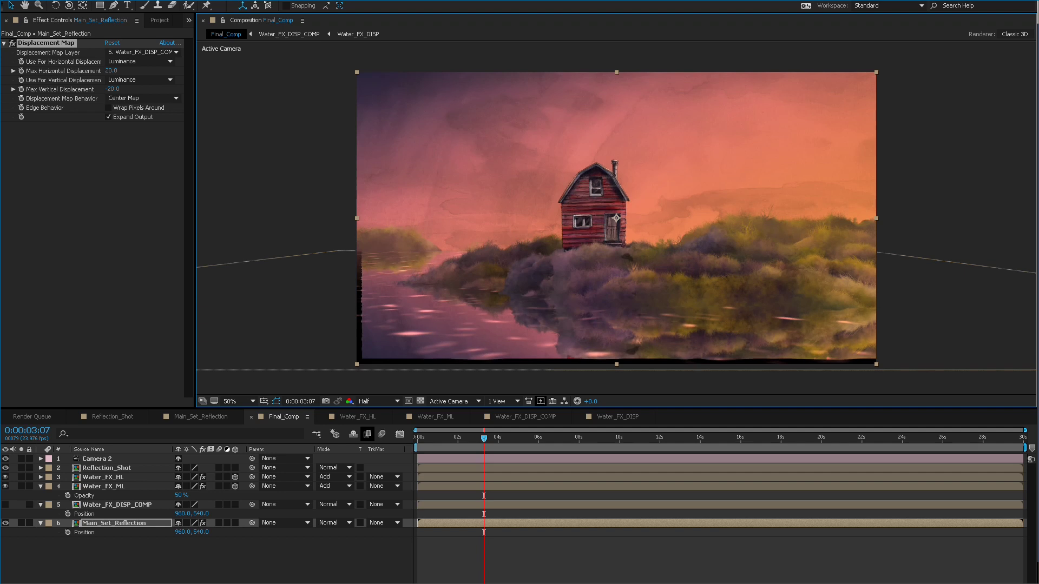
pyautogui.hotkey('ctrl', 'shift', 'h')
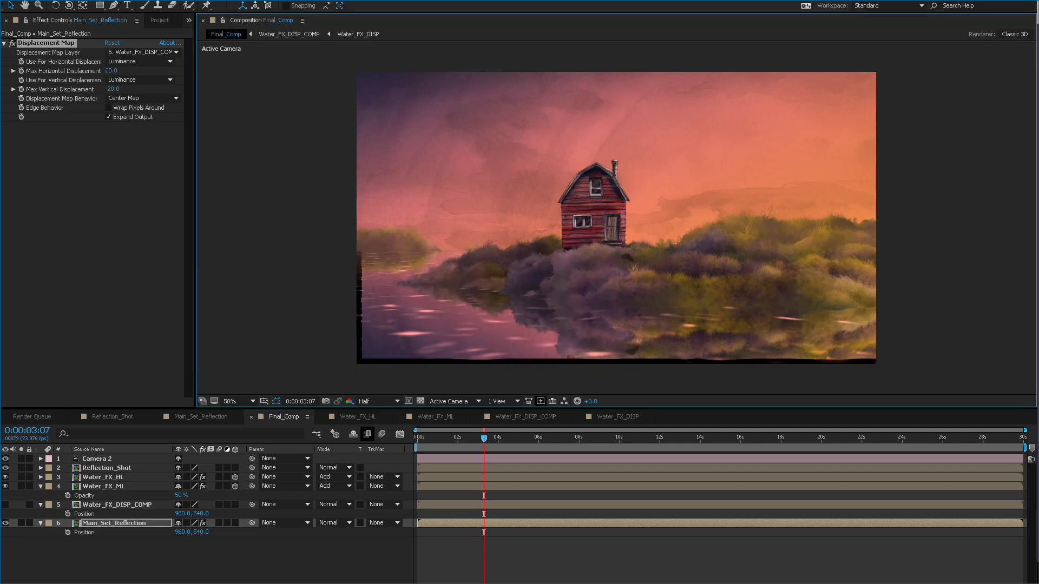
pyautogui.press('space')
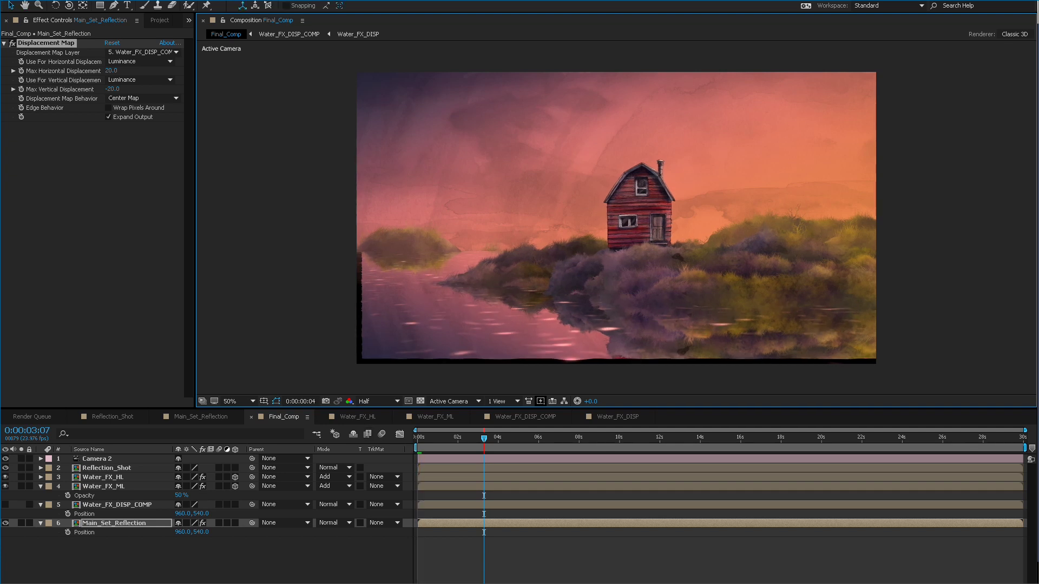
pyautogui.press('space')
# Step: Shift the Main_Set_Reflection layer to position 950.0, 546.0 in Final_Comp
pyautogui.click(117, 505)
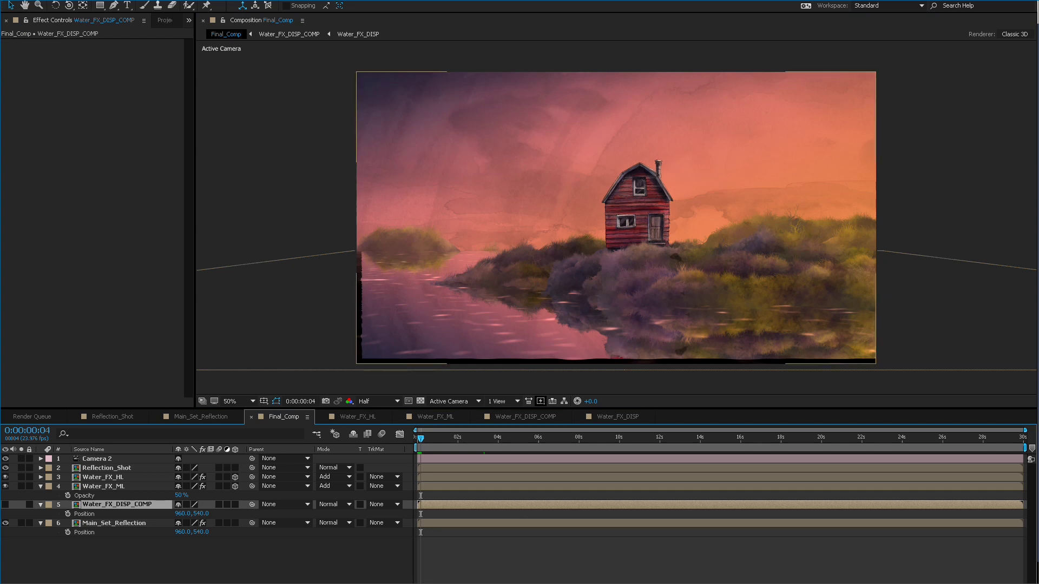
pyautogui.click(114, 524)
pyautogui.moveTo(182, 533)
pyautogui.mouseDown()
pyautogui.moveTo(167, 532)
pyautogui.moveTo(178, 533)
pyautogui.mouseUp()
pyautogui.hotkey('ctrl', 'z')
pyautogui.hotkey('ctrl', 'z')
pyautogui.press('Left')
pyautogui.press('Down')
pyautogui.press('Down')
pyautogui.press('Down')
pyautogui.press('Down')
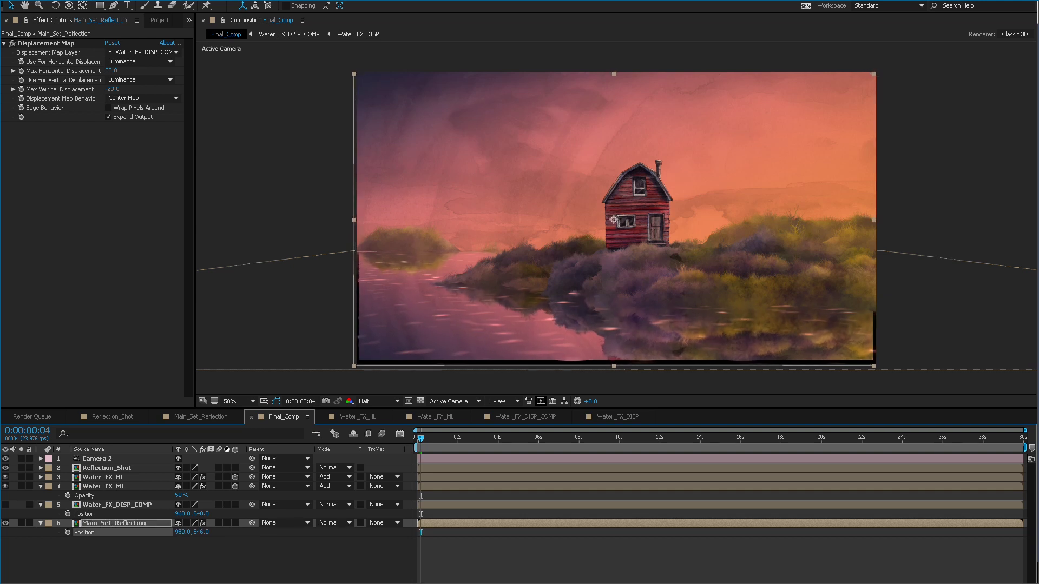
# Step: Shift the Main_Set_Reflection layer to position 950.0, 540.0 in Final_Comp and preview the reflection
pyautogui.press('Up')
pyautogui.press('Up')
pyautogui.press('Up')
pyautogui.press('Up')
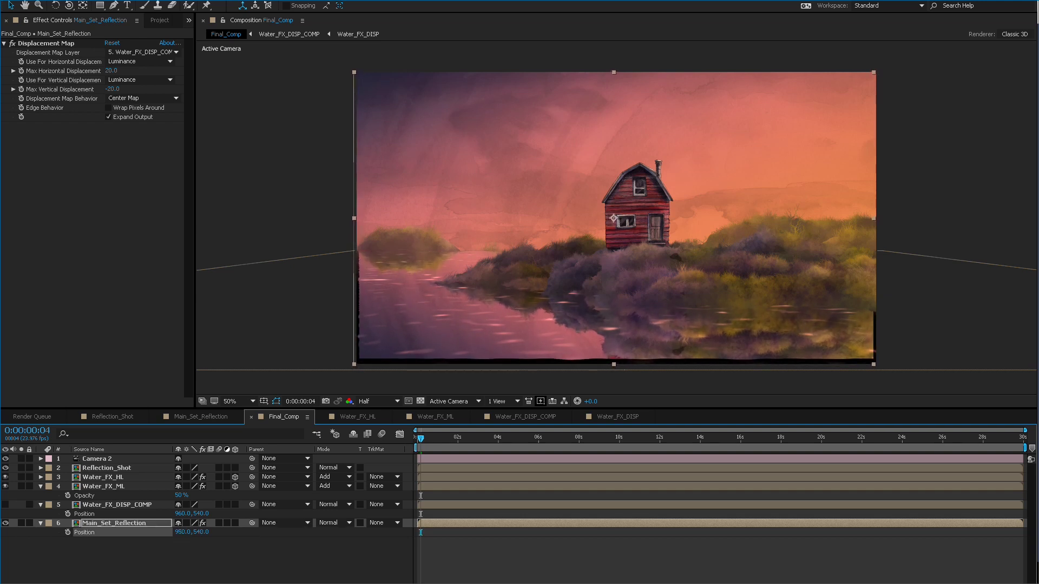
pyautogui.press('space')
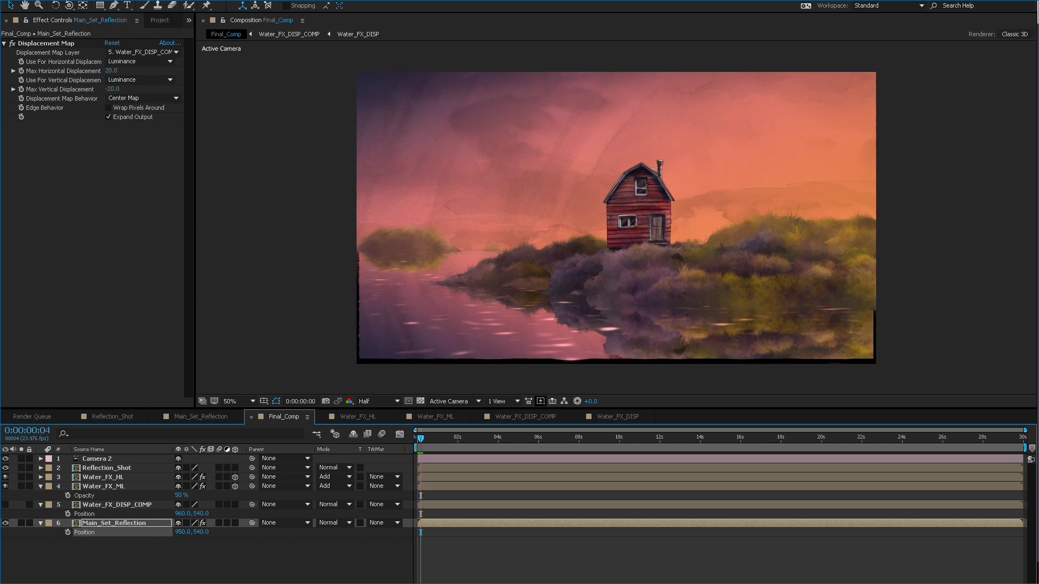
# Step: Apply the Turbulent Displace effect to the Main_Set_Reflection layer, below its Displacement Map
pyautogui.click(114, 524)
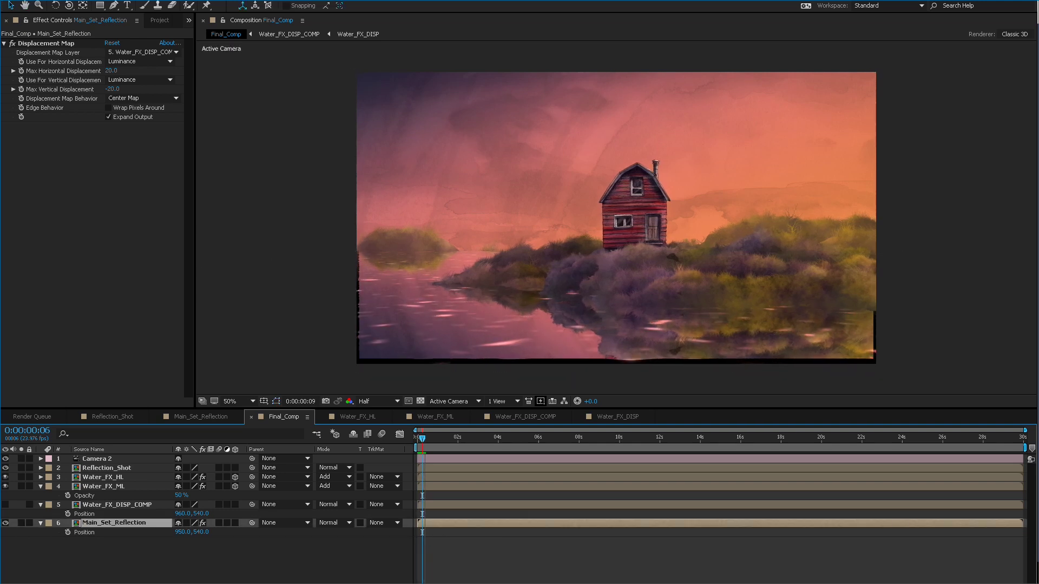
pyautogui.rightClick(98, 201)
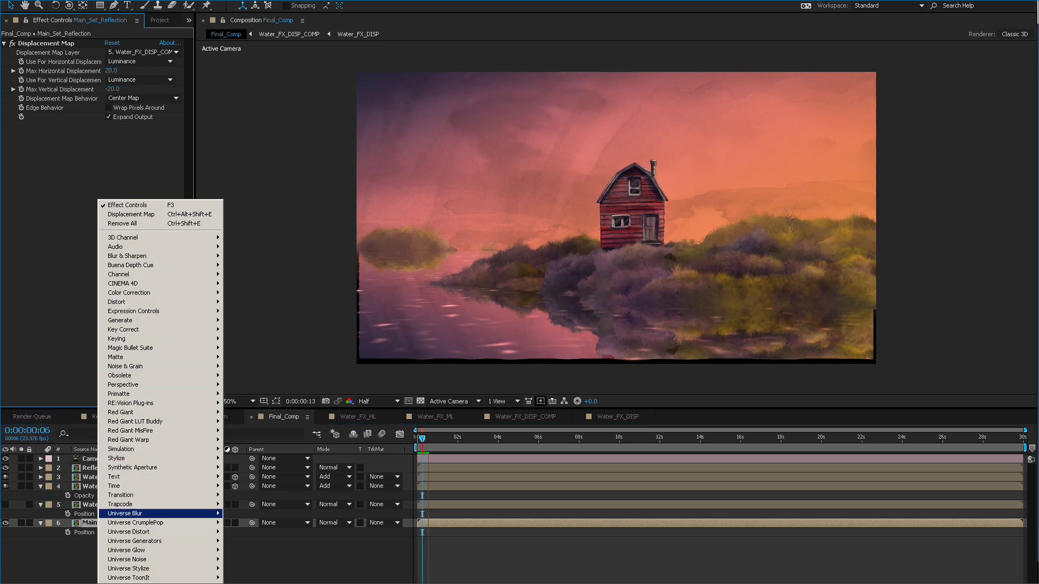
pyautogui.moveTo(135, 302)
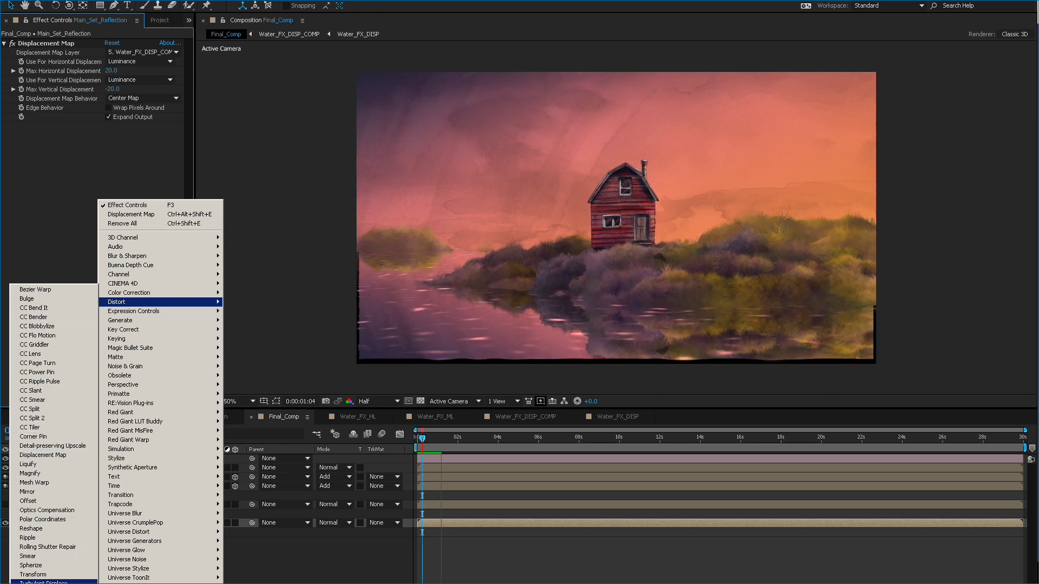
pyautogui.click(43, 582)
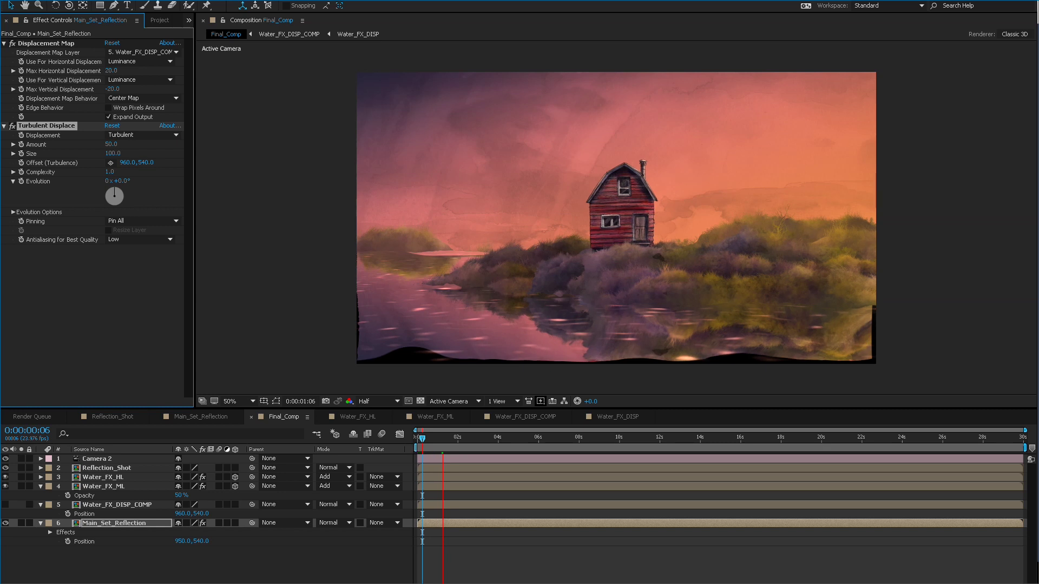
# Step: Animate the Evolution of Turbulent Displace on Main_Set_Reflection with the expression time*300;
pyautogui.keyDown('alt'); pyautogui.click(22, 163); pyautogui.keyUp('alt')
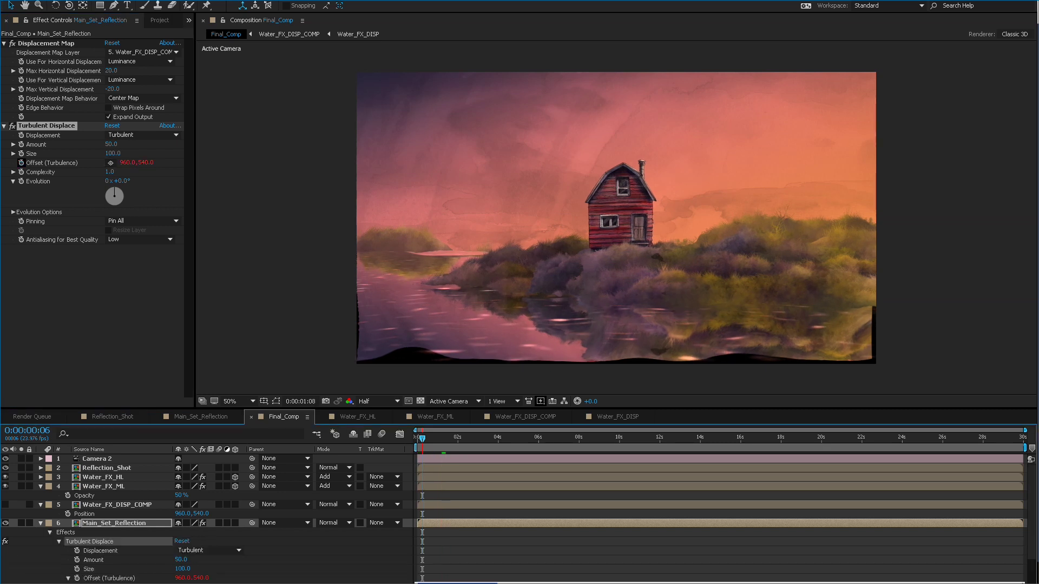
pyautogui.hotkey('ctrl', 'z')
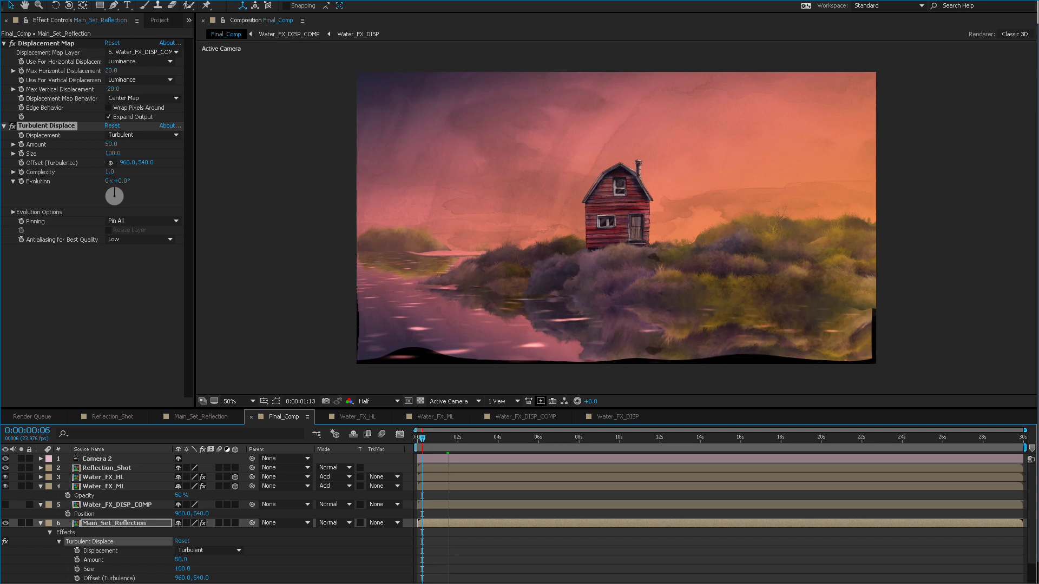
pyautogui.keyDown('alt'); pyautogui.click(21, 182); pyautogui.keyUp('alt')
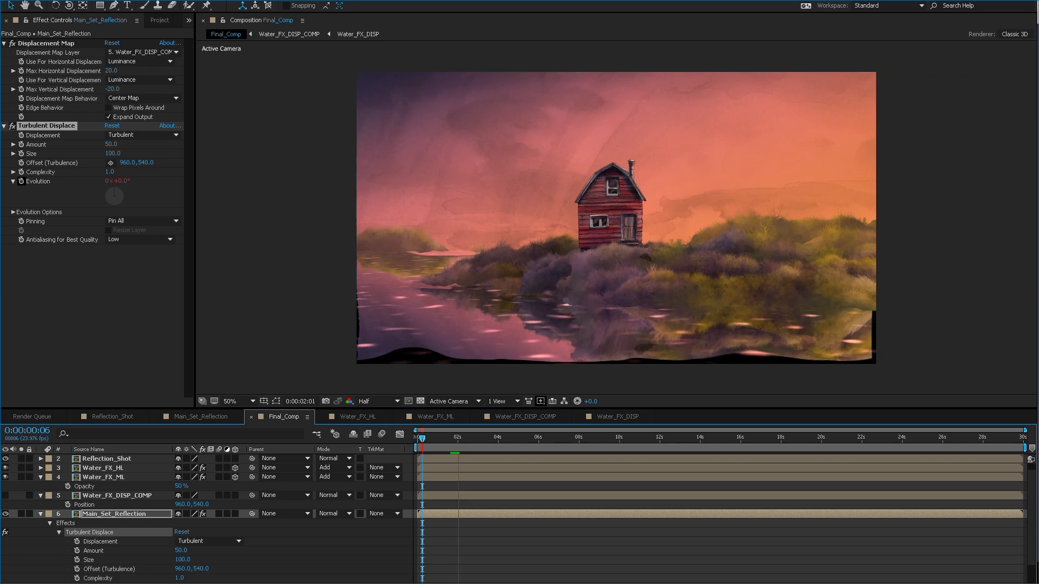
pyautogui.press('KP_Enter')
pyautogui.scroll(-5, 206, 520)
pyautogui.click(433, 542)
pyautogui.click(441, 542)
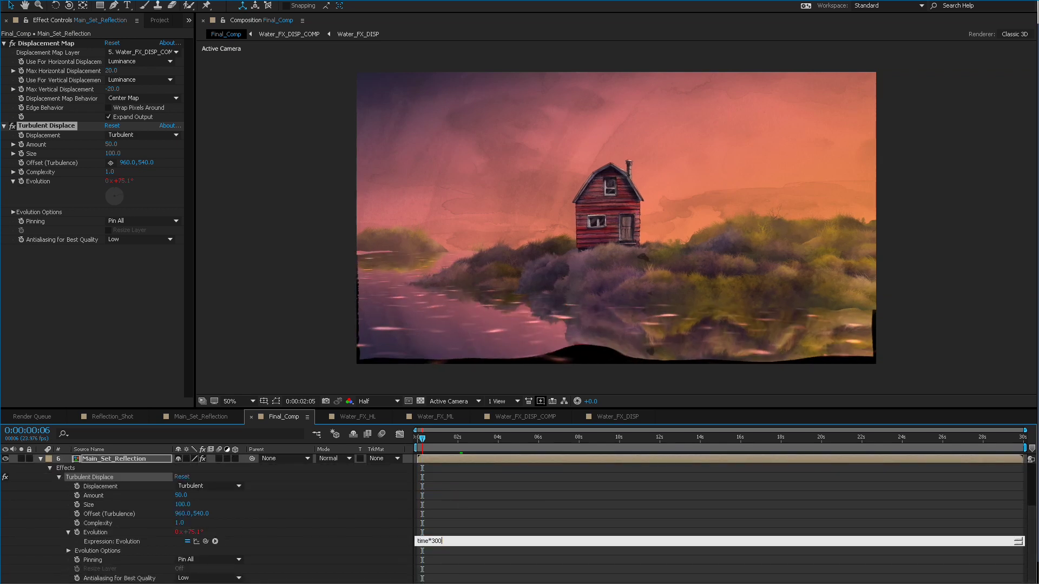
pyautogui.write(';')
pyautogui.press('KP_Enter')
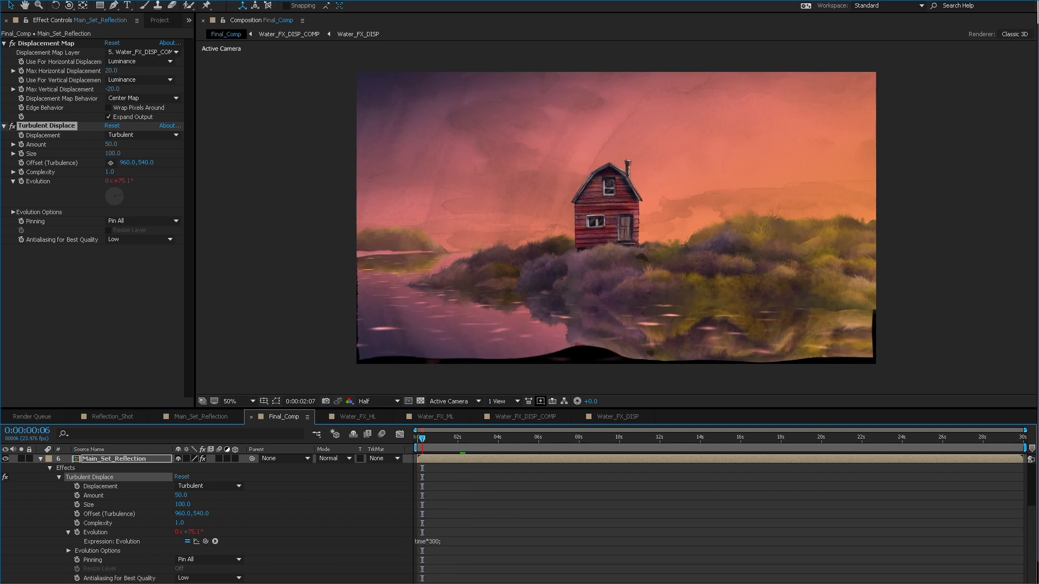
# Step: Scrub to 0:00:02:01 and try Turbulent Displace Size values of 25 and 10 on the reflection
pyautogui.moveTo(422, 439); pyautogui.dragTo(444, 439)
pyautogui.click(459, 439)
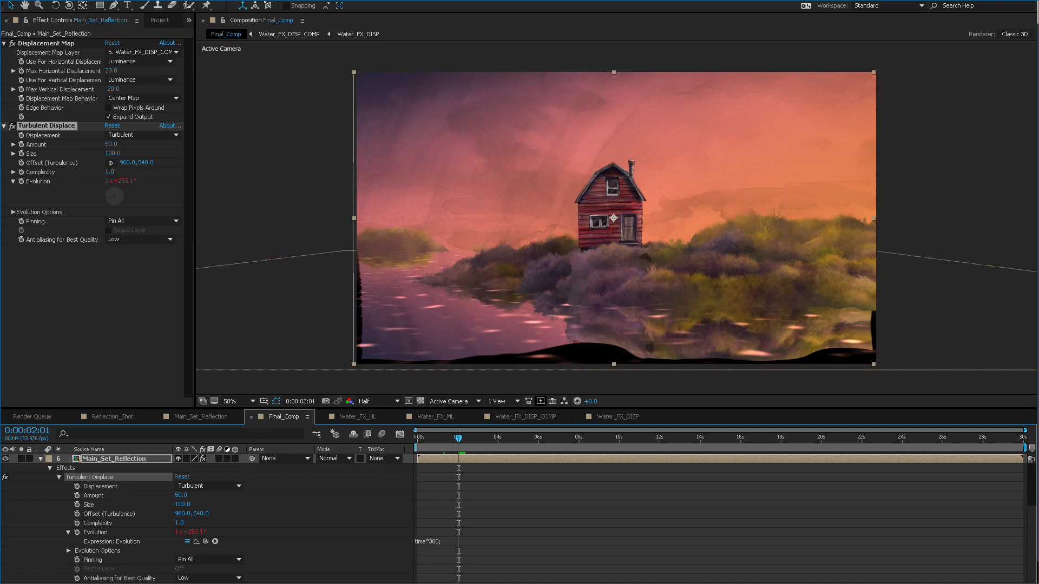
pyautogui.click(113, 154)
pyautogui.write('25')
pyautogui.press('Return')
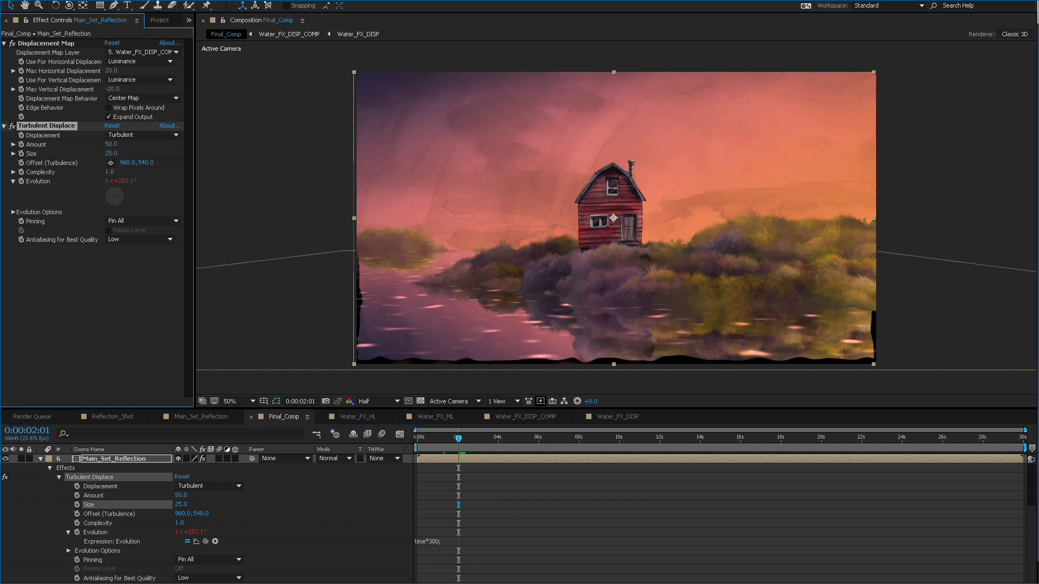
pyautogui.click(111, 153)
pyautogui.write('10')
pyautogui.press('Return')
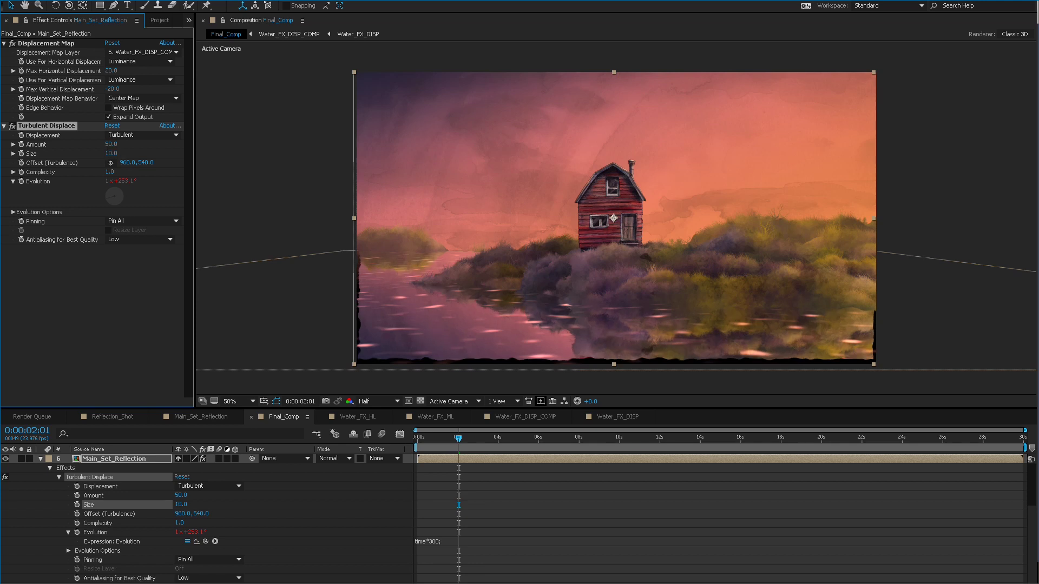
# Step: Set the Turbulent Displace Amount to 25 and Size to 25, and preview the reflection
pyautogui.click(111, 144)
pyautogui.write('25')
pyautogui.press('Return')
pyautogui.click(112, 153)
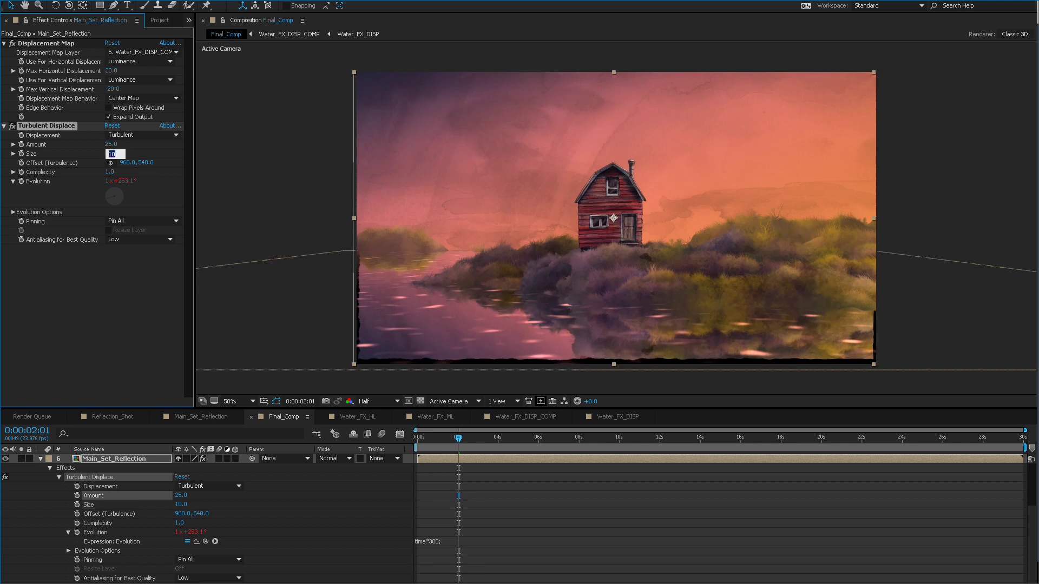
pyautogui.write('25')
pyautogui.press('Return')
pyautogui.press('space')
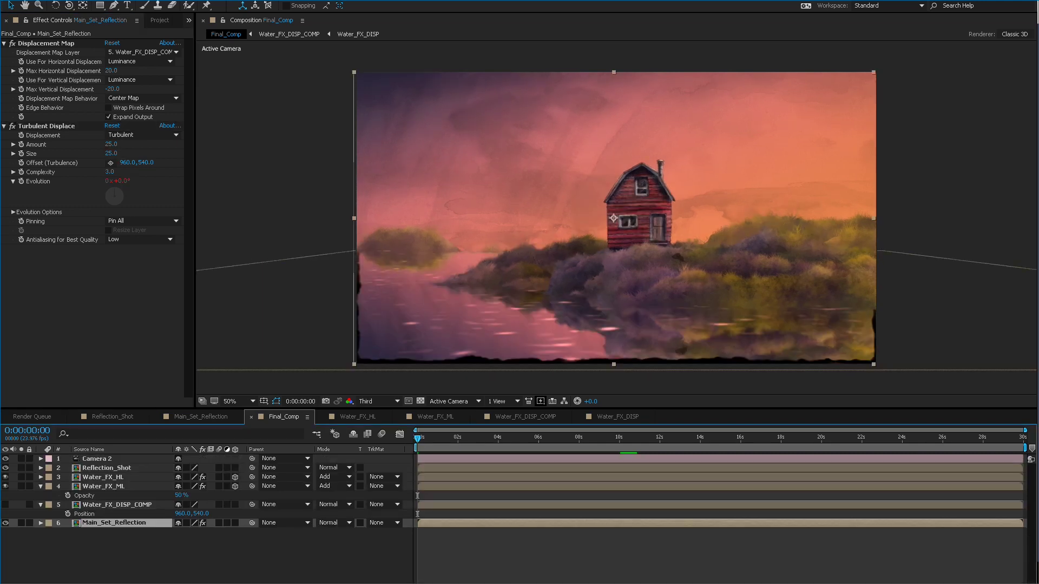
# Step: Create a new adjustment layer directly above the Main_Set_Reflection layer
pyautogui.click(10, 1)
pyautogui.moveTo(33, 3)
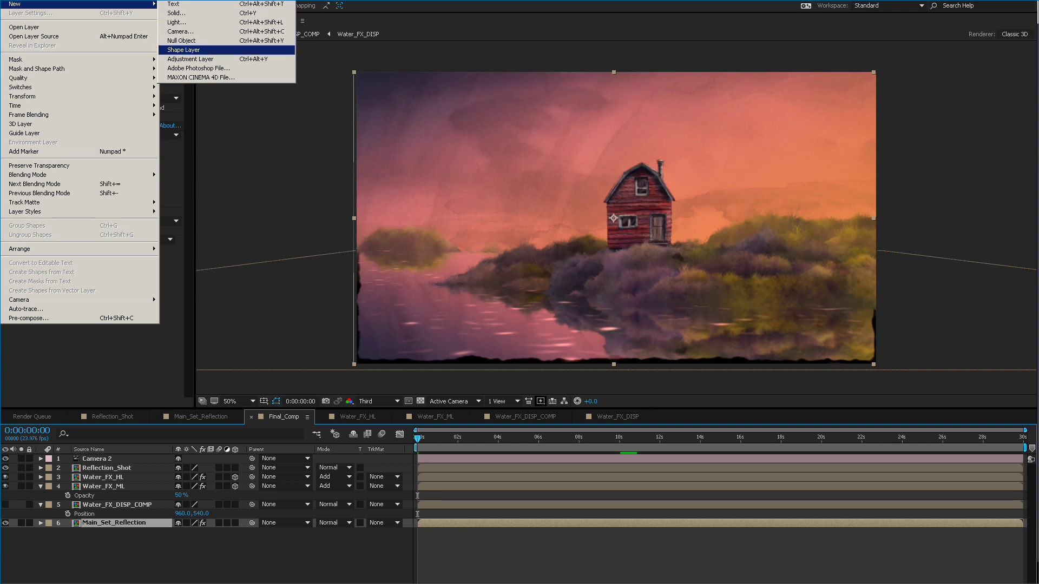
pyautogui.click(221, 59)
# Step: Cut the Displacement Map and Turbulent Displace effects from Main_Set_Reflection and paste them onto the new adjustment layer
pyautogui.click(114, 533)
pyautogui.click(46, 44)
pyautogui.click(46, 44)
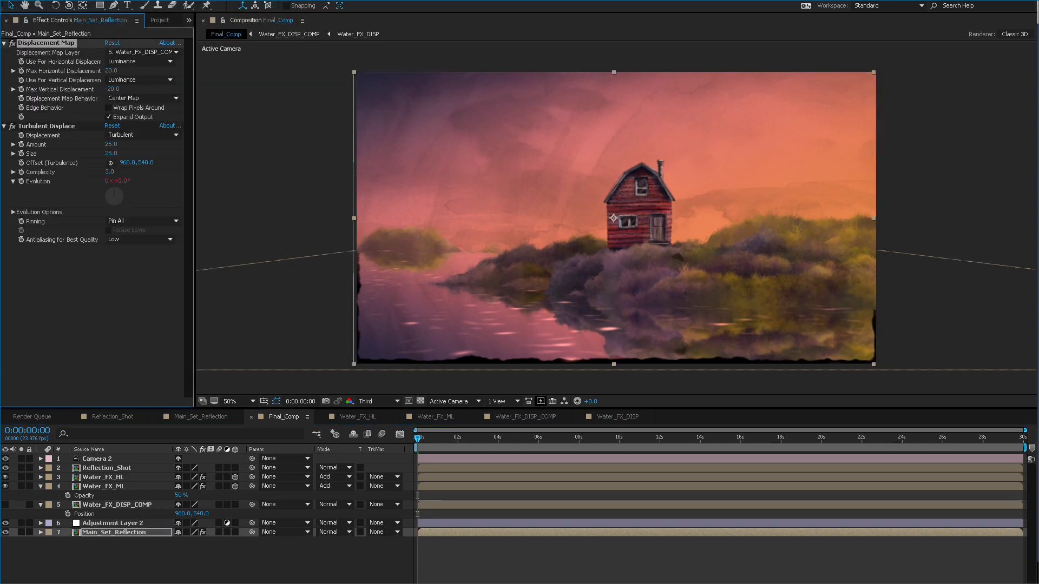
pyautogui.keyDown('shift'); pyautogui.click(47, 126); pyautogui.keyUp('shift')
pyautogui.hotkey('ctrl', 'x')
pyautogui.click(113, 523)
pyautogui.hotkey('ctrl', 'v')
# Step: Try shifting the new adjustment layer to position 929.0, 540.0 and undo the shift
pyautogui.press('p')
pyautogui.moveTo(182, 533); pyautogui.dragTo(164, 533)
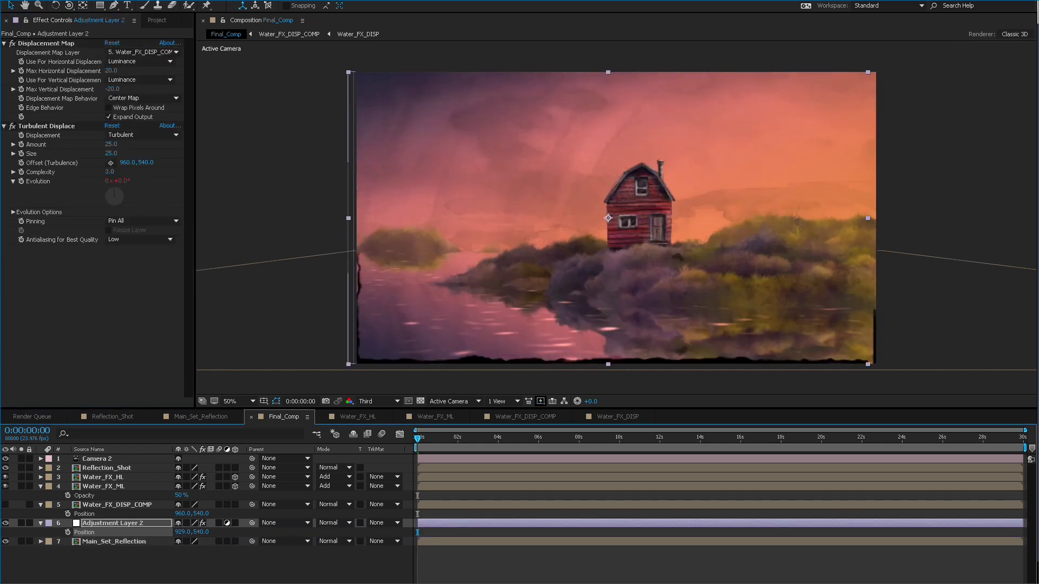
pyautogui.hotkey('ctrl', 'z')
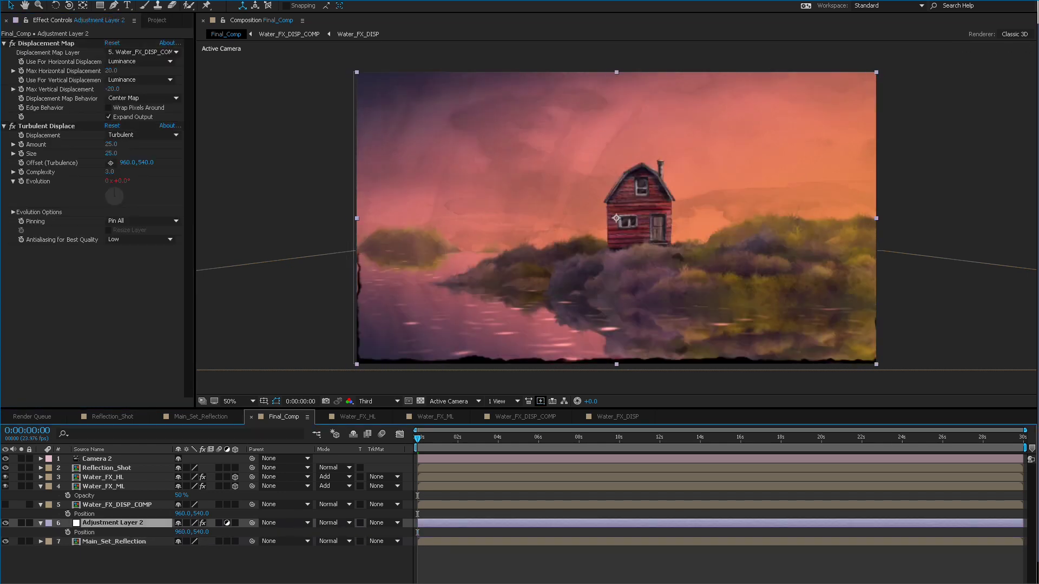
# Step: Preview Final_Comp with the displacement effects on the adjustment layer, restarting from the first frame
pyautogui.press('space')
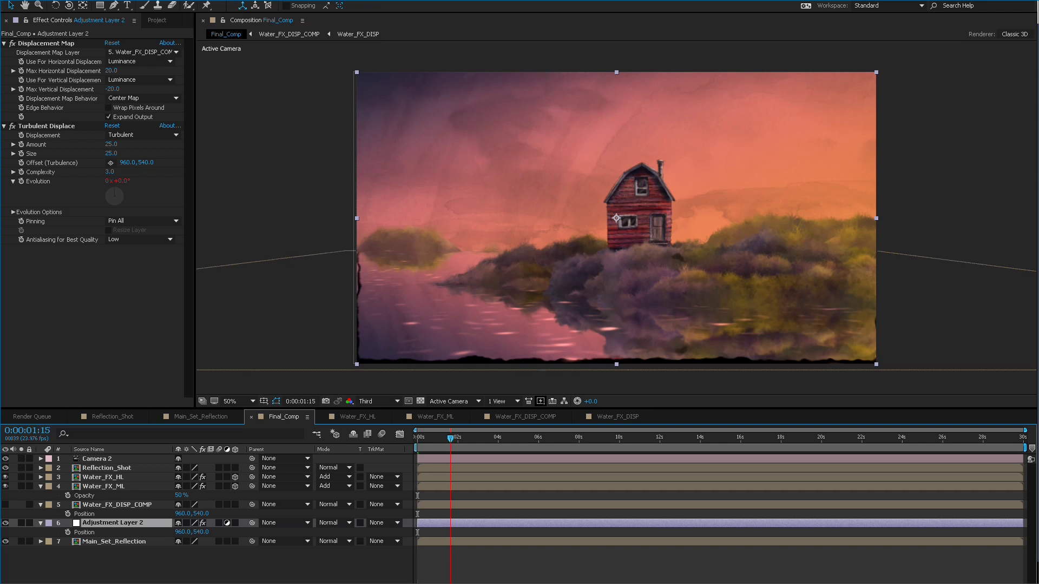
pyautogui.press('space')
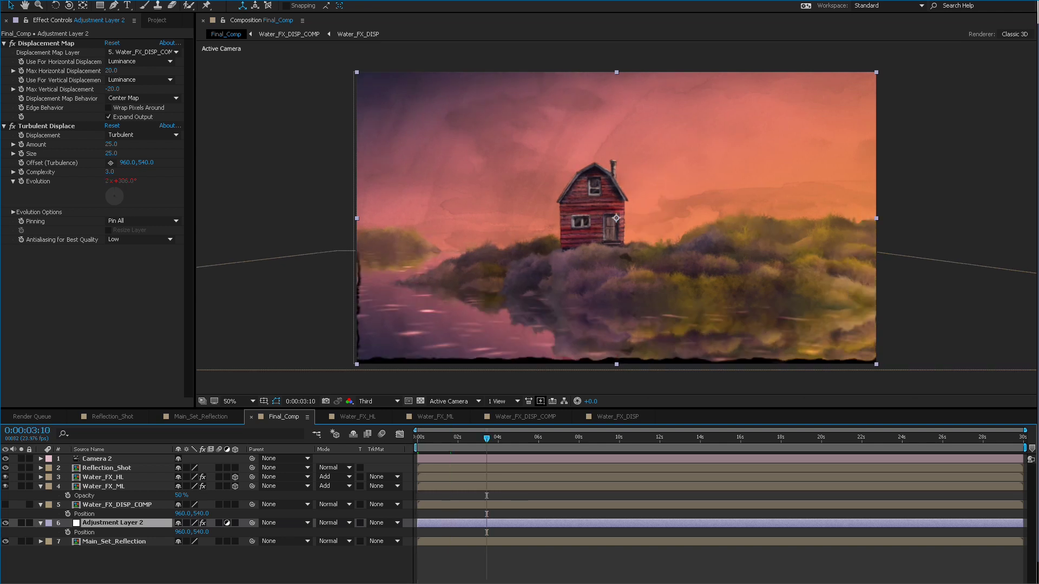
pyautogui.press('Home')
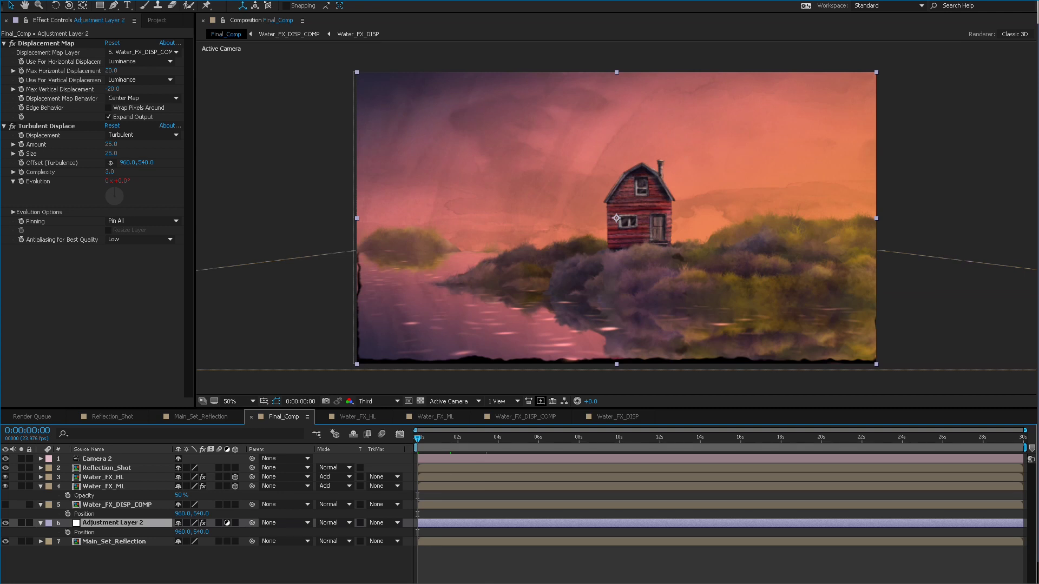
pyautogui.press('space')
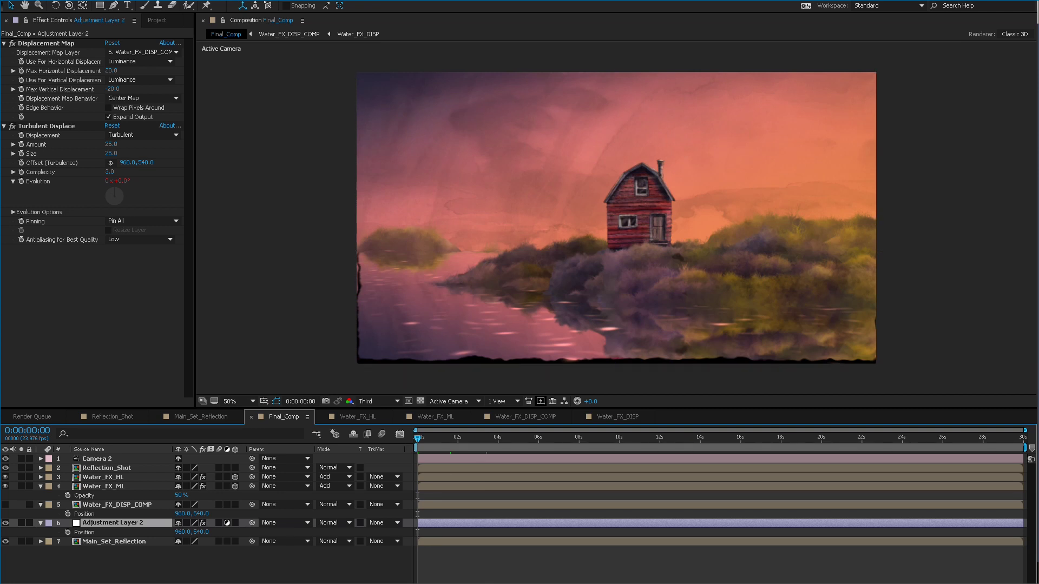
pyautogui.press('space')
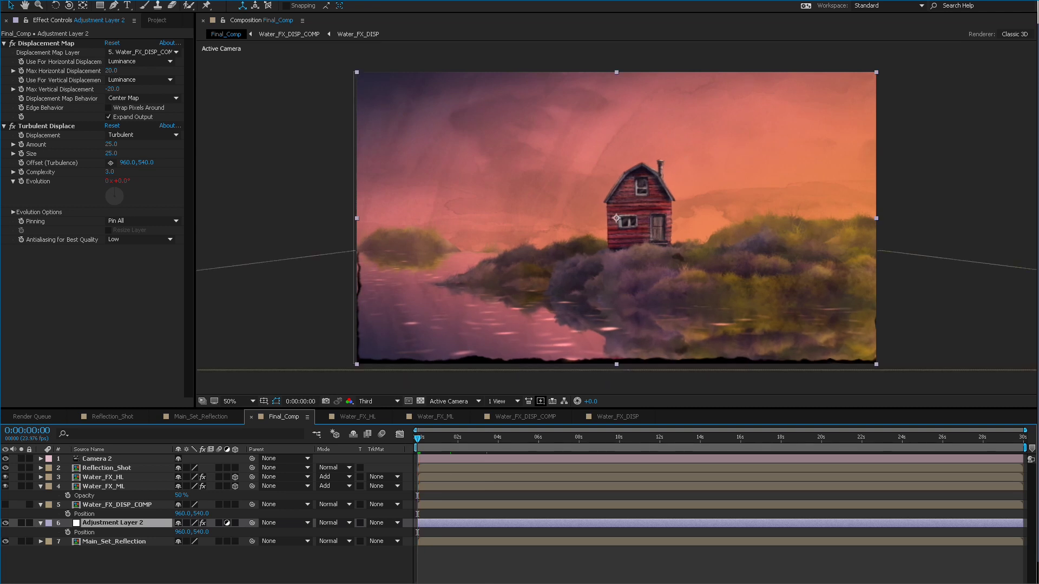
# Step: Move to 0:00:02:22 and apply a Camera Lens Blur effect to the adjustment layer
pyautogui.click(476, 438)
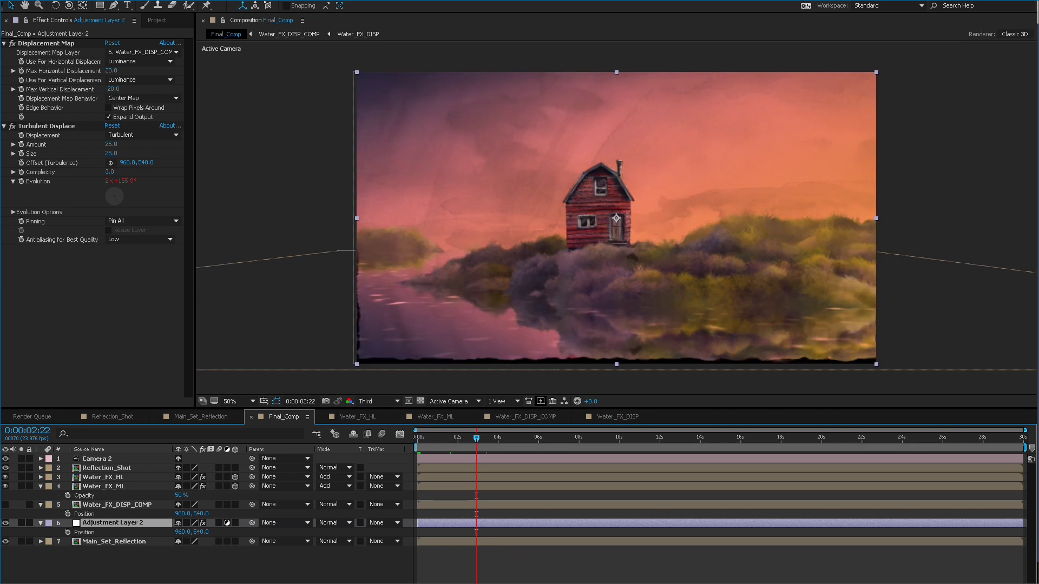
pyautogui.rightClick(75, 336)
pyautogui.press('Escape')
pyautogui.rightClick(98, 336)
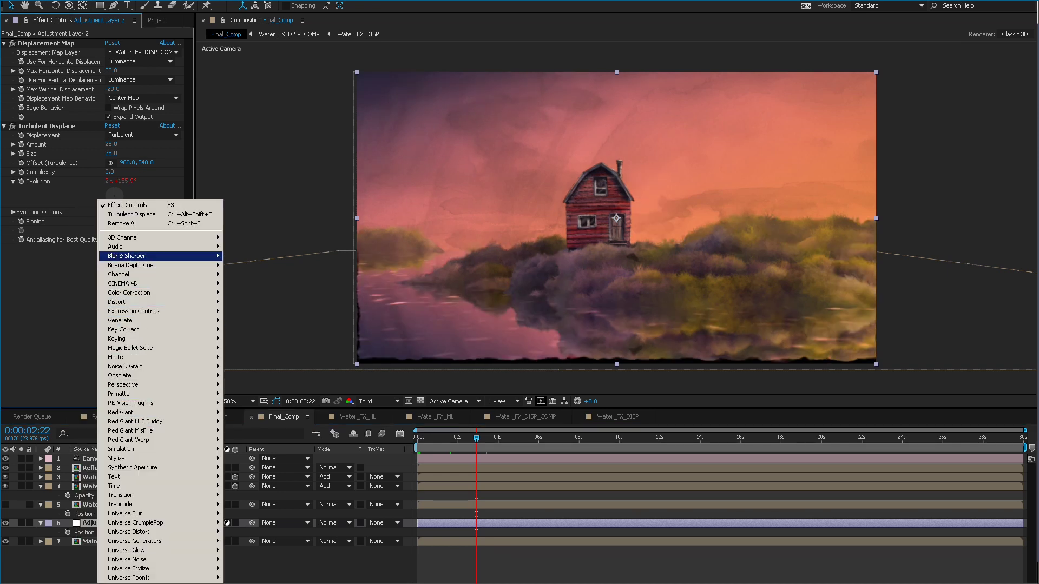
pyautogui.moveTo(136, 256)
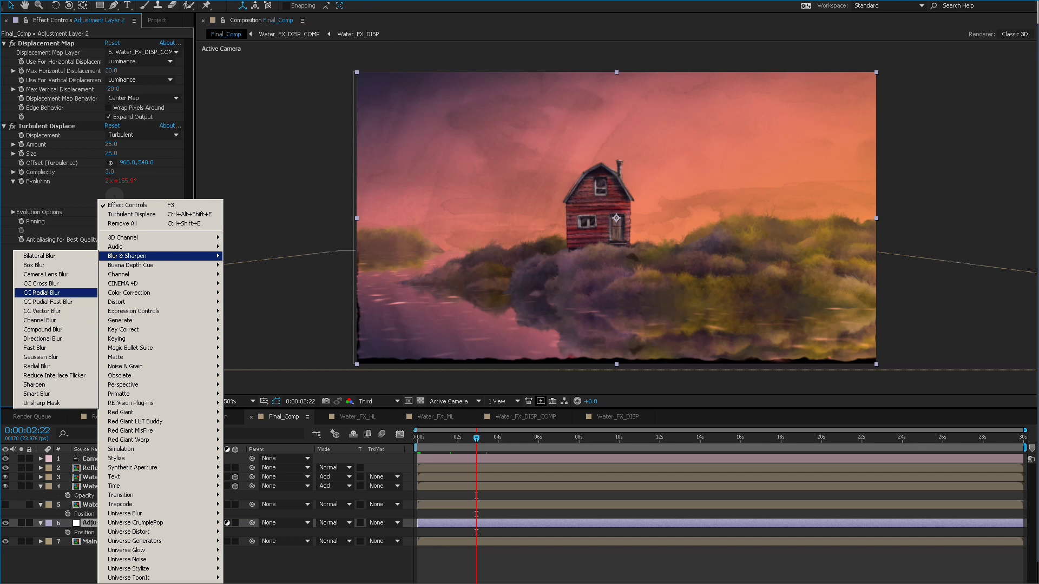
pyautogui.click(45, 274)
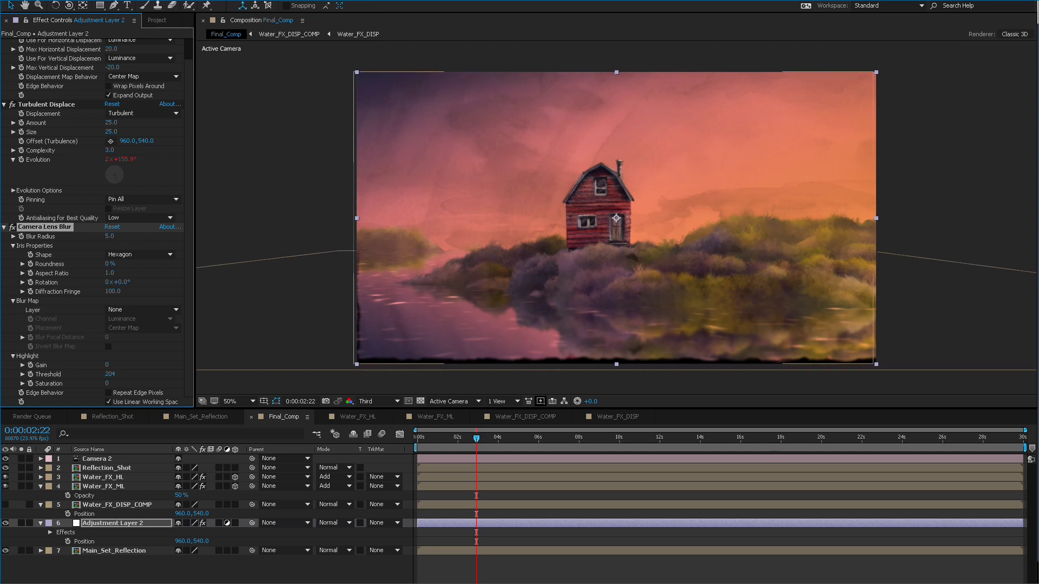
# Step: Set the Camera Lens Blur's Blur Map layer to Water_FX_DISP_COMP and toggle Invert Blur Map on and off
pyautogui.click(117, 505)
pyautogui.click(113, 523)
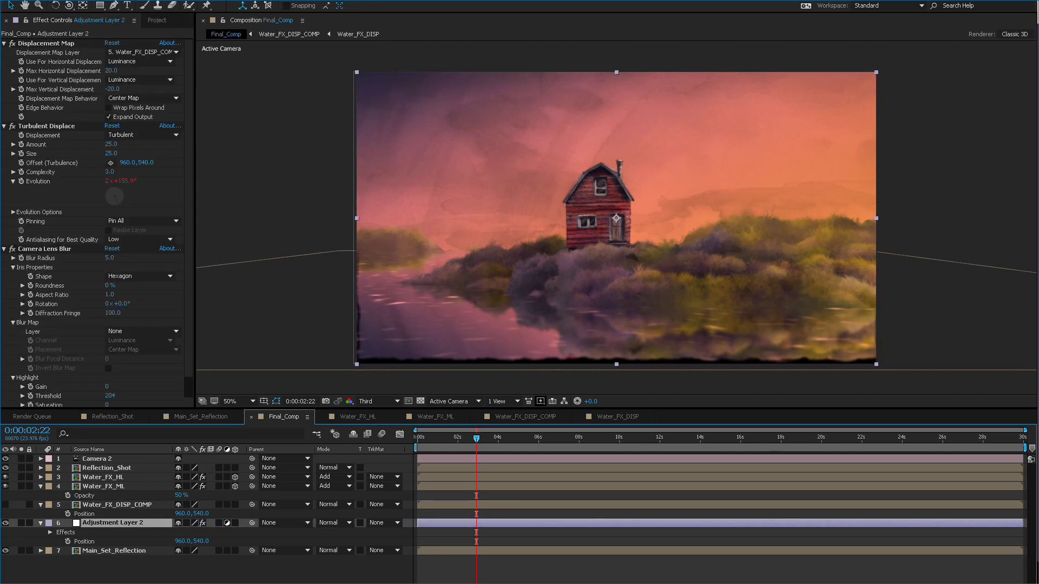
pyautogui.scroll(-2, 98, 217)
pyautogui.click(139, 255)
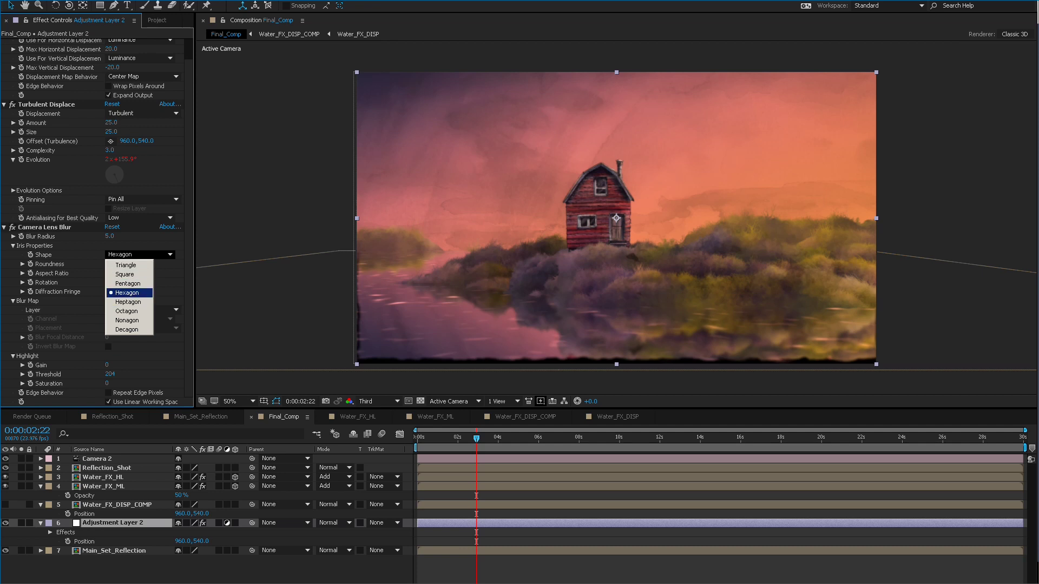
pyautogui.press('Escape')
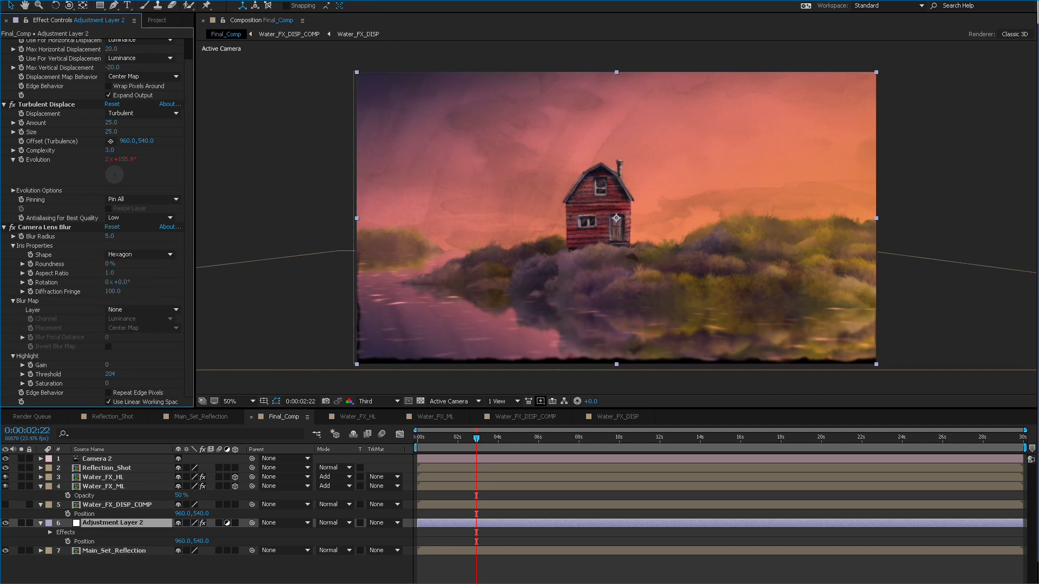
pyautogui.click(143, 310)
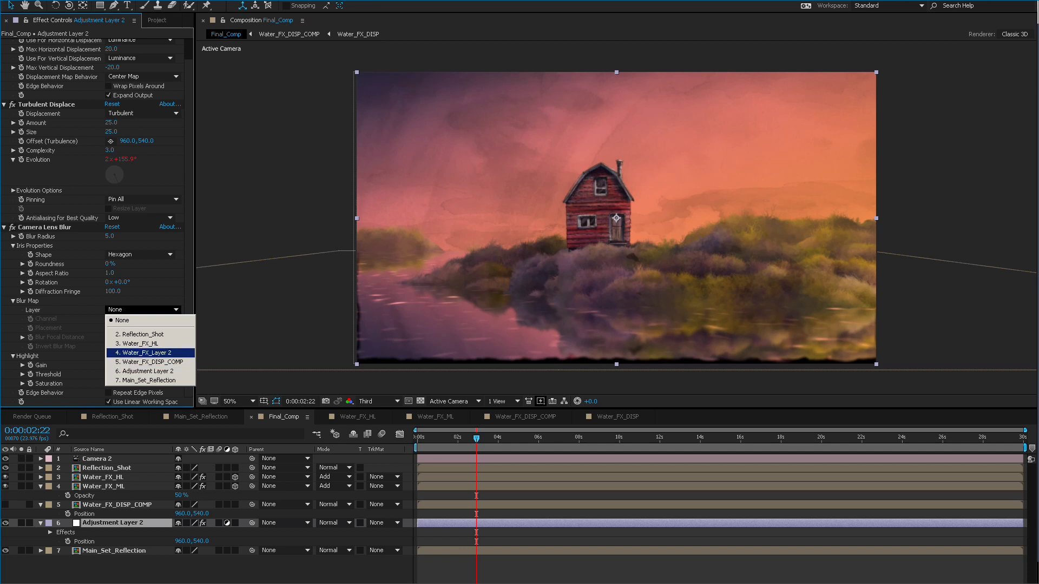
pyautogui.click(145, 362)
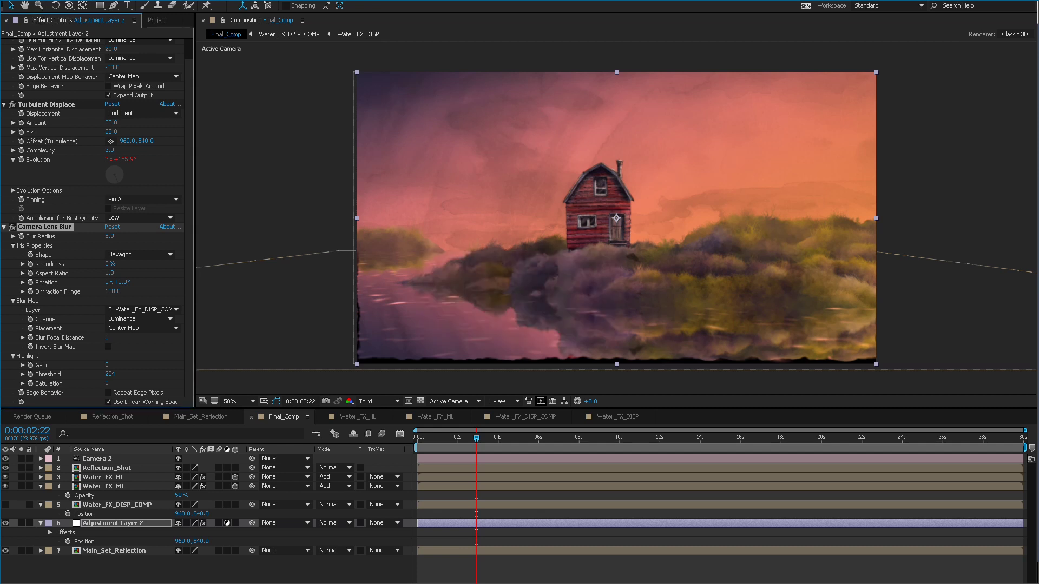
pyautogui.click(108, 347)
pyautogui.click(108, 346)
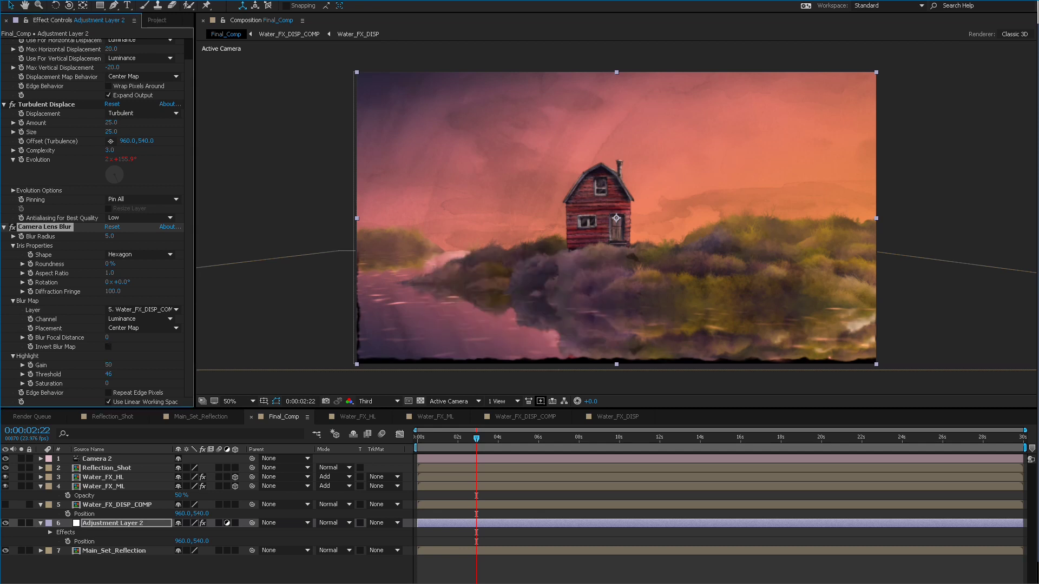
# Step: Set the Camera Lens Blur's highlight Gain and Threshold to 0
pyautogui.click(110, 365)
pyautogui.write('0')
pyautogui.press('Tab')
pyautogui.write('0')
pyautogui.press('Return')
# Step: Adjust the Camera Lens Blur's Blur Focal Distance and set it to 50
pyautogui.moveTo(109, 337); pyautogui.dragTo(83, 337)
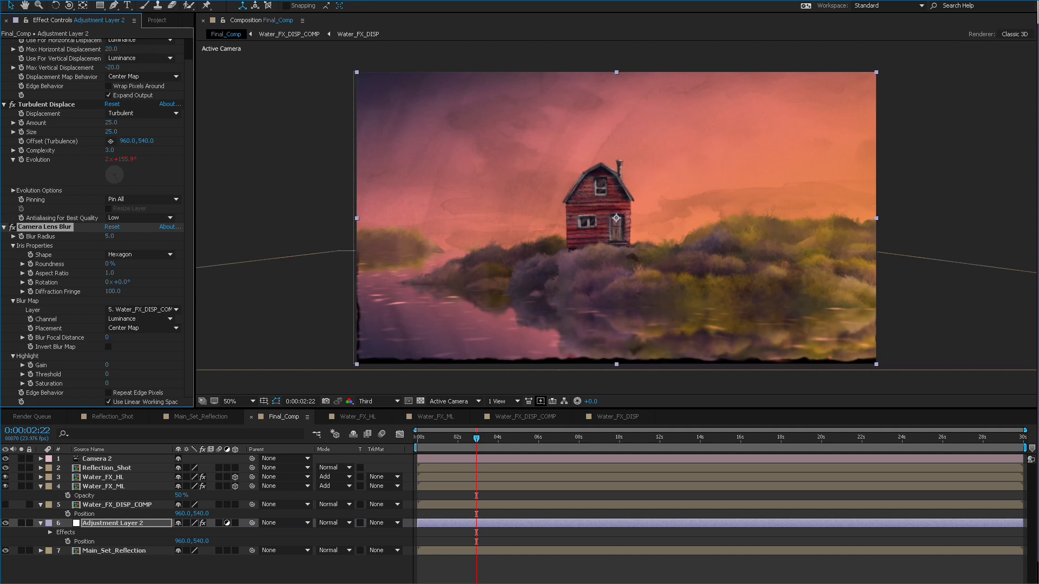
pyautogui.click(108, 337)
pyautogui.write('50')
pyautogui.press('Return')
# Step: Move to 0:00:01:19 and solo Main_Set_Reflection together with Adjustment Layer 2
pyautogui.click(454, 437)
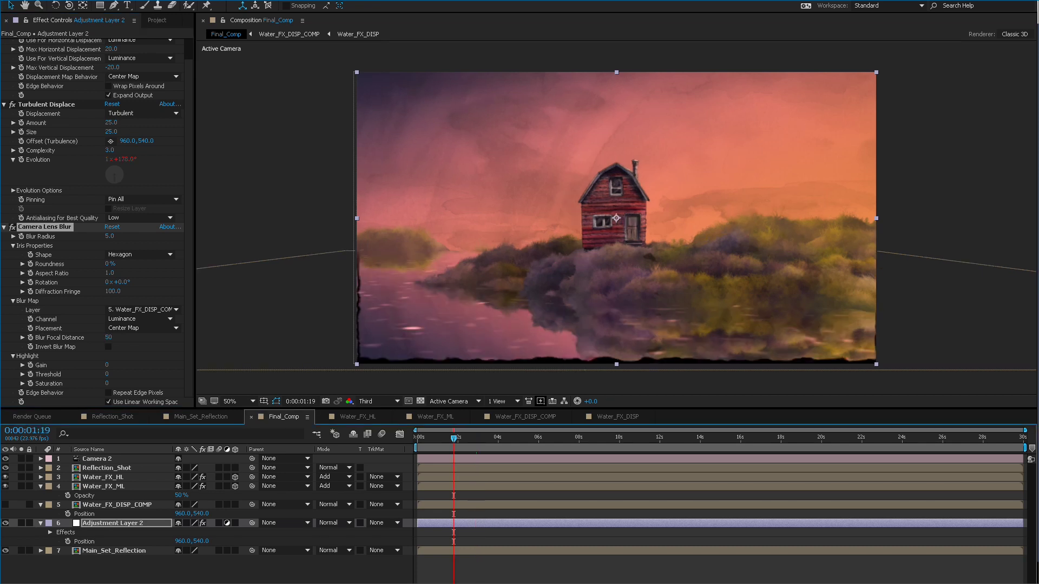
pyautogui.click(22, 551)
pyautogui.click(22, 523)
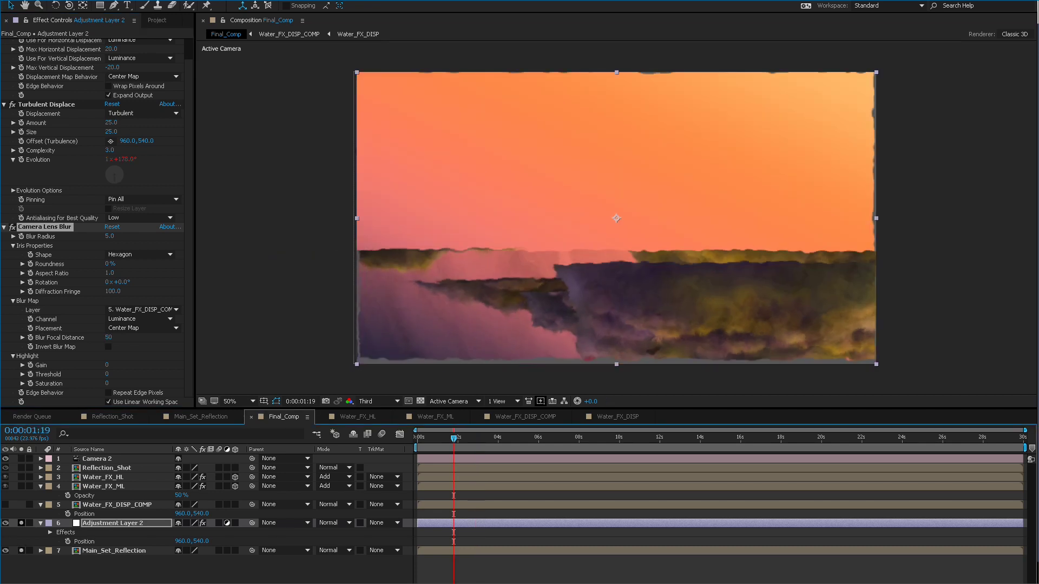
pyautogui.rightClick(609, 264)
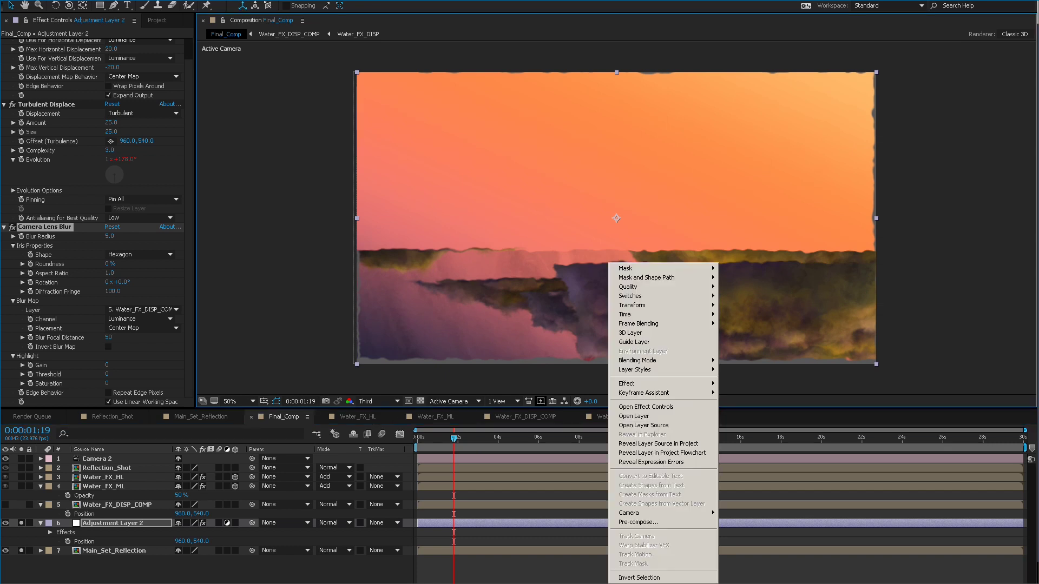
pyautogui.click(11, 228)
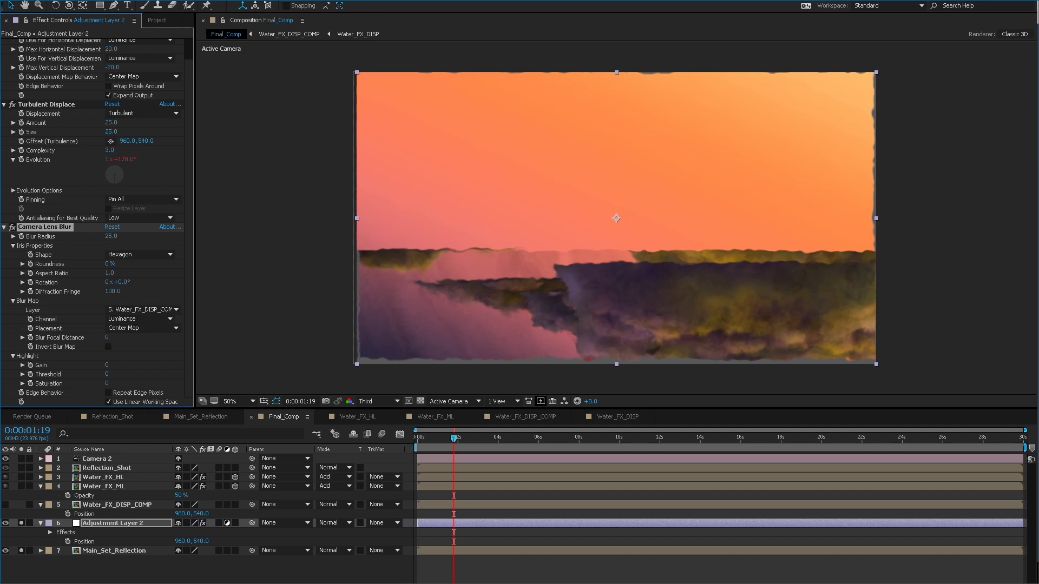
# Step: Set Blur Focal Distance to 50 again and toggle Invert Blur Map on and off to compare the blur
pyautogui.moveTo(107, 338); pyautogui.dragTo(150, 338)
pyautogui.click(108, 338)
pyautogui.write('50')
pyautogui.click(108, 346)
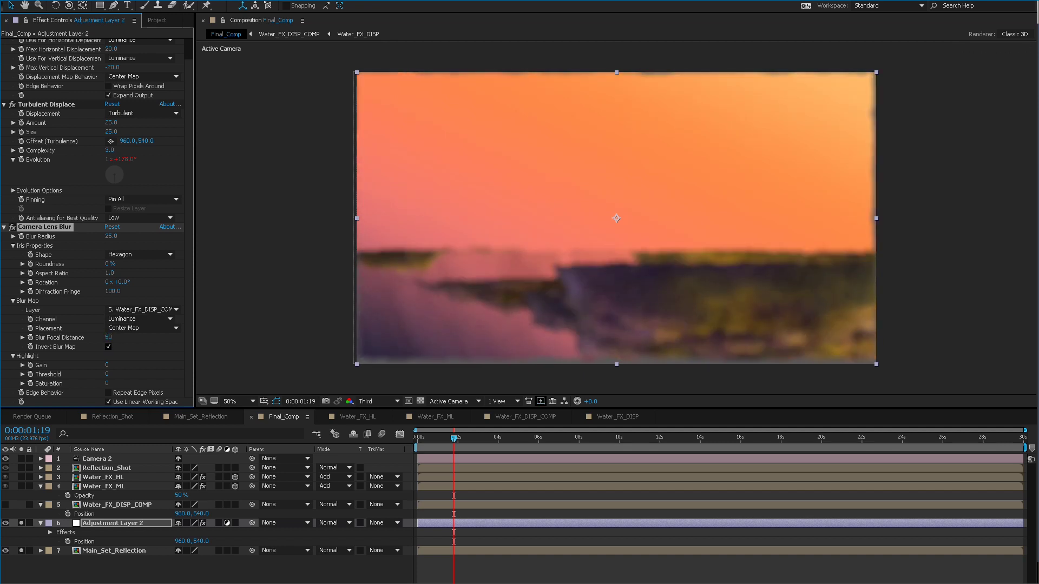
pyautogui.click(108, 346)
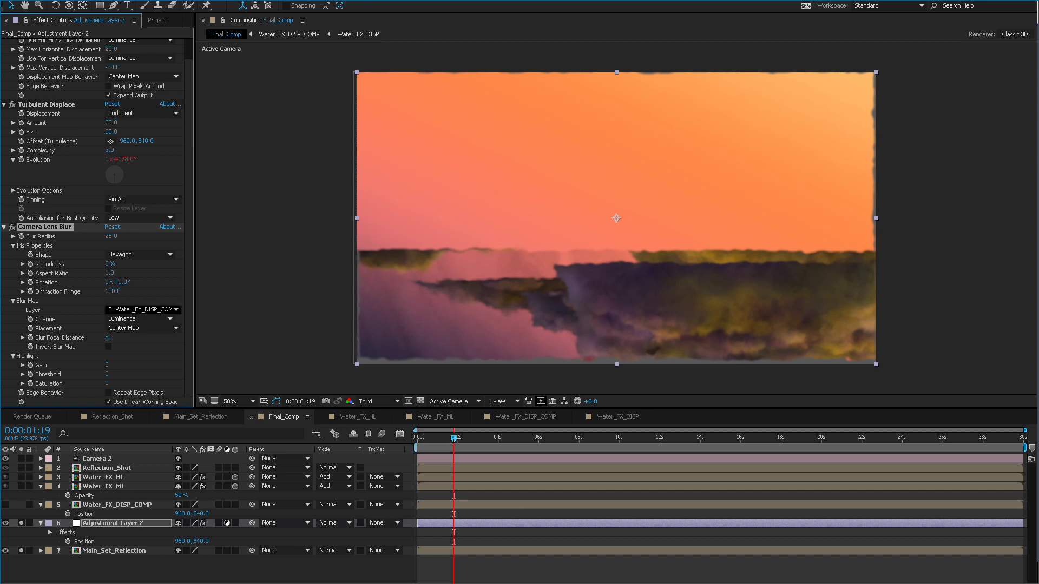
# Step: Set the Camera Lens Blur's Blur Radius to 77, iris Roundness to 100% and Diffraction Fringe to 254
pyautogui.click(111, 236)
pyautogui.write('50')
pyautogui.press('Return')
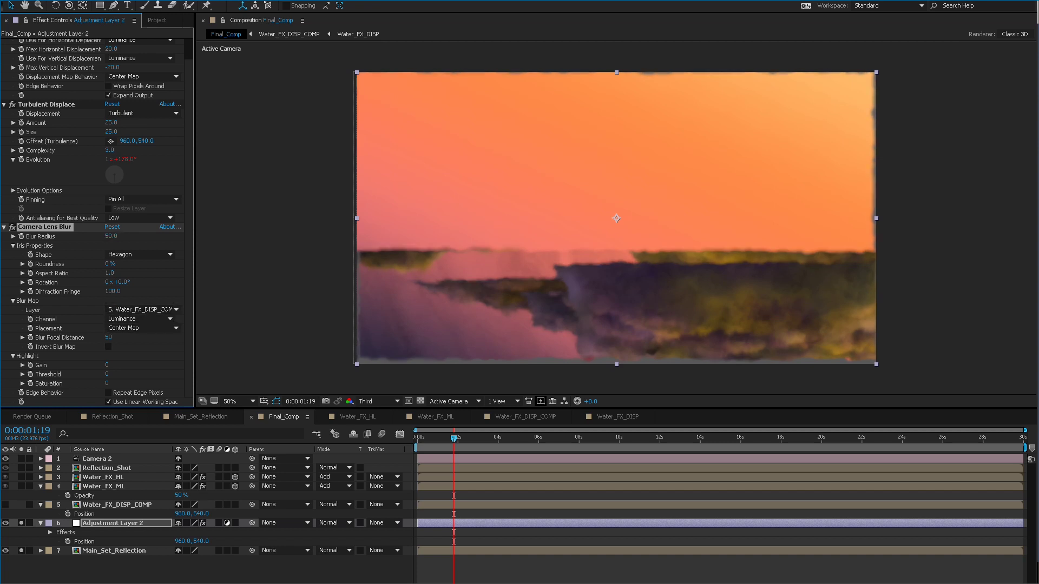
pyautogui.moveTo(135, 292); pyautogui.dragTo(329, 292)
pyautogui.moveTo(113, 292); pyautogui.dragTo(163, 263)
pyautogui.moveTo(111, 237); pyautogui.dragTo(140, 236)
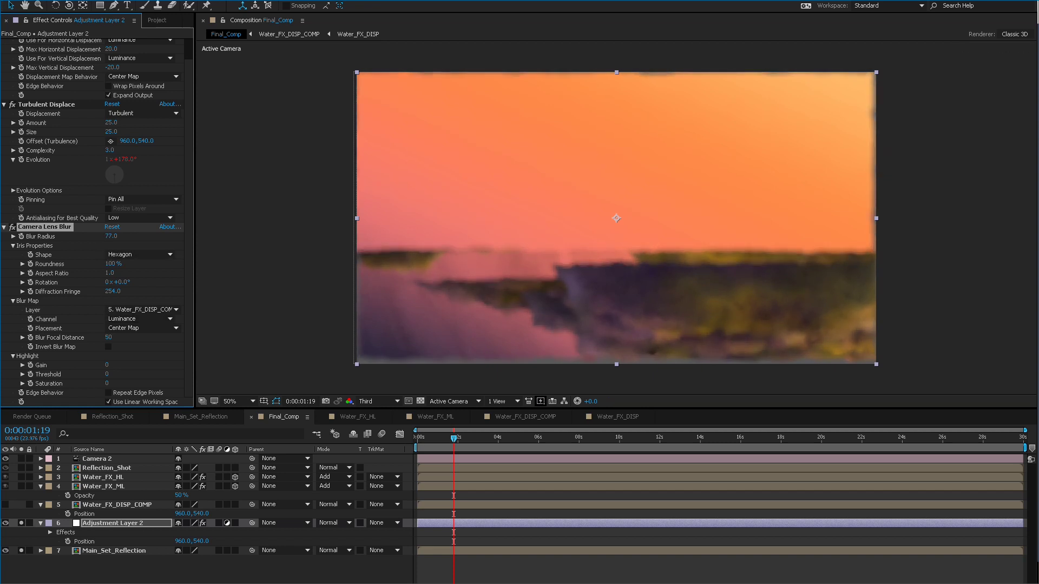
# Step: Invert the blur map and set the Camera Lens Blur's Blur Focal Distance to 133
pyautogui.moveTo(109, 338)
pyautogui.mouseDown()
pyautogui.moveTo(79, 337)
pyautogui.moveTo(120, 337)
pyautogui.moveTo(104, 338)
pyautogui.mouseUp()
pyautogui.click(108, 347)
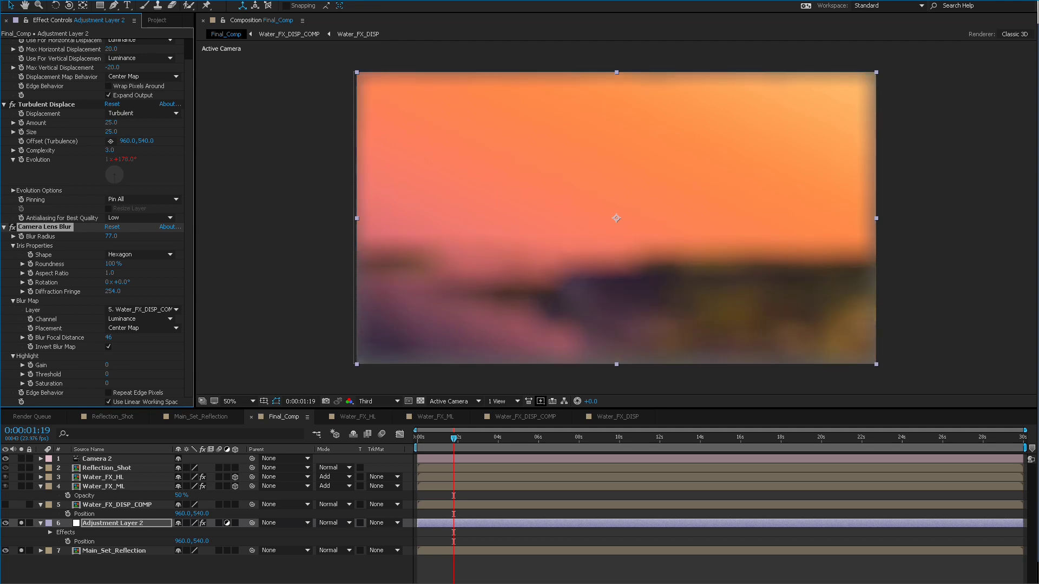
pyautogui.moveTo(110, 337)
pyautogui.mouseDown()
pyautogui.moveTo(38, 337)
pyautogui.moveTo(140, 337)
pyautogui.moveTo(106, 337)
pyautogui.mouseUp()
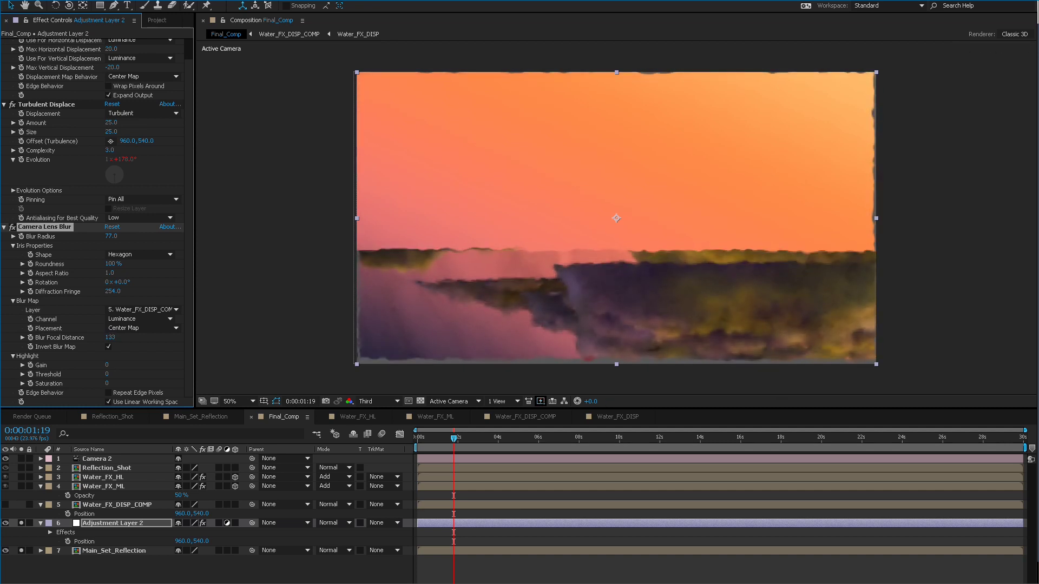
# Step: Set the composition's preview resolution to Half and unsolo the adjustment and reflection layers
pyautogui.click(379, 401)
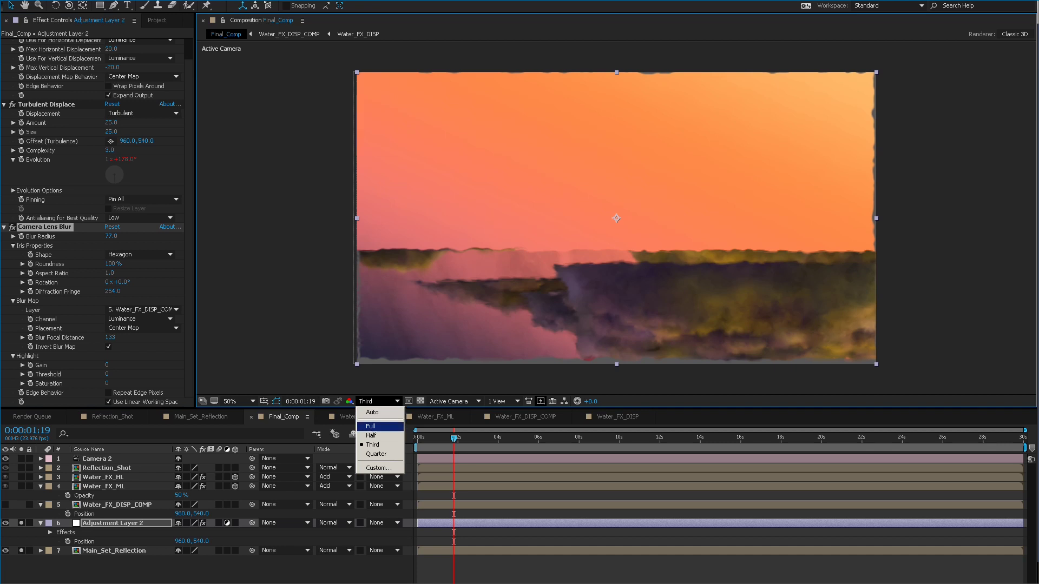
pyautogui.click(379, 435)
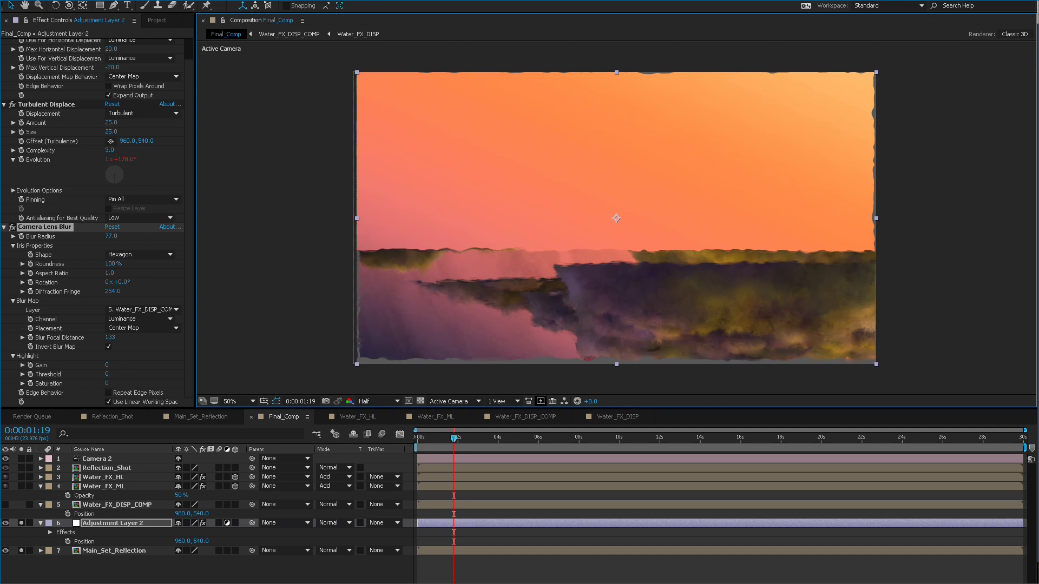
pyautogui.click(21, 522)
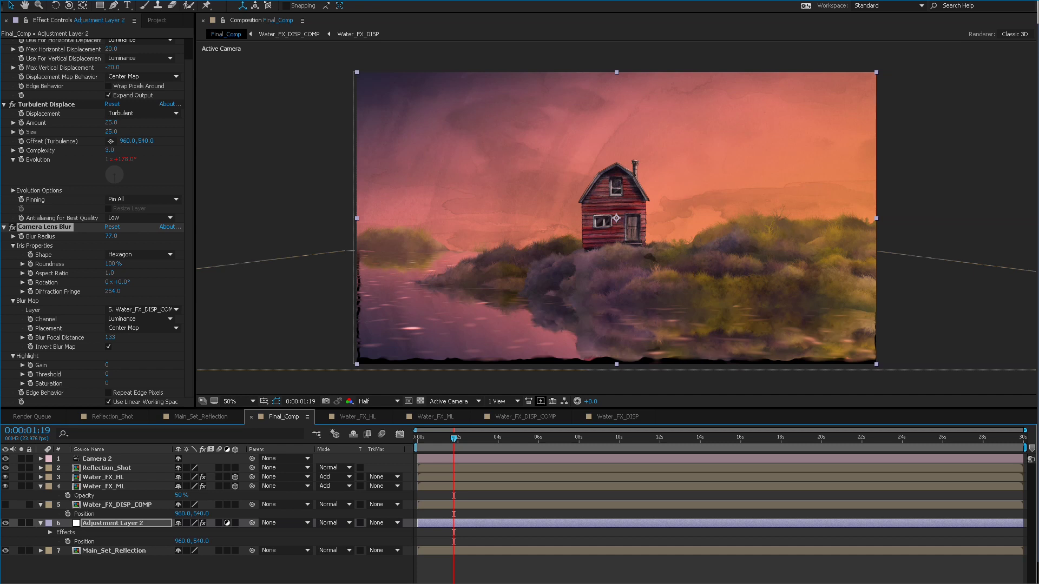
# Step: Preview Final_Comp with the lens blur on the adjustment layer and stop at 0:00:00:12
pyautogui.press('space')
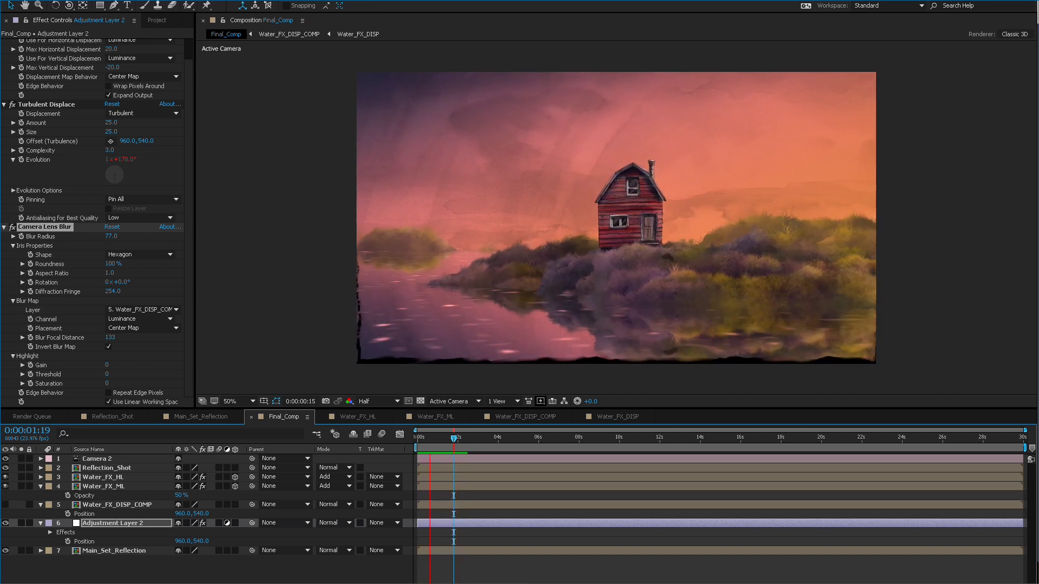
pyautogui.press('space')
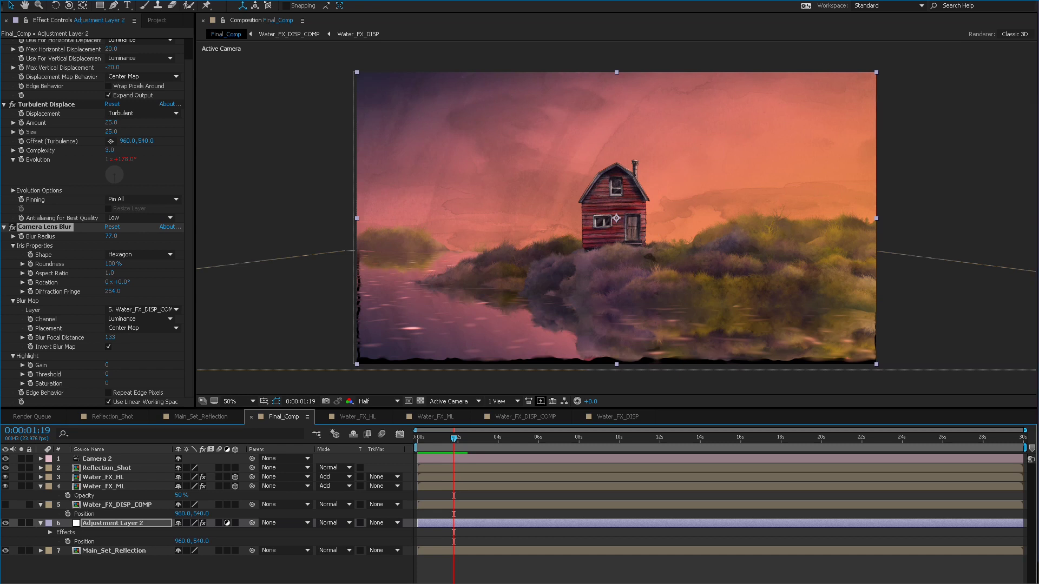
pyautogui.press('space')
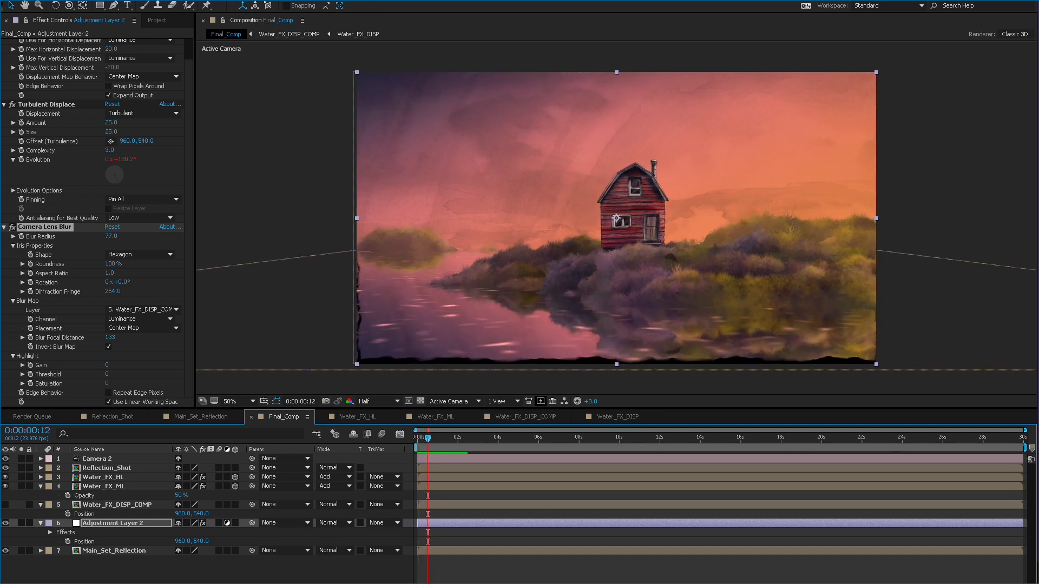
# Step: Duplicate the Water_FX_ML composition in the project and rename the copy as Water_FX_LL
pyautogui.hotkey('ctrl', 'Up')
pyautogui.hotkey('ctrl', 'Up')
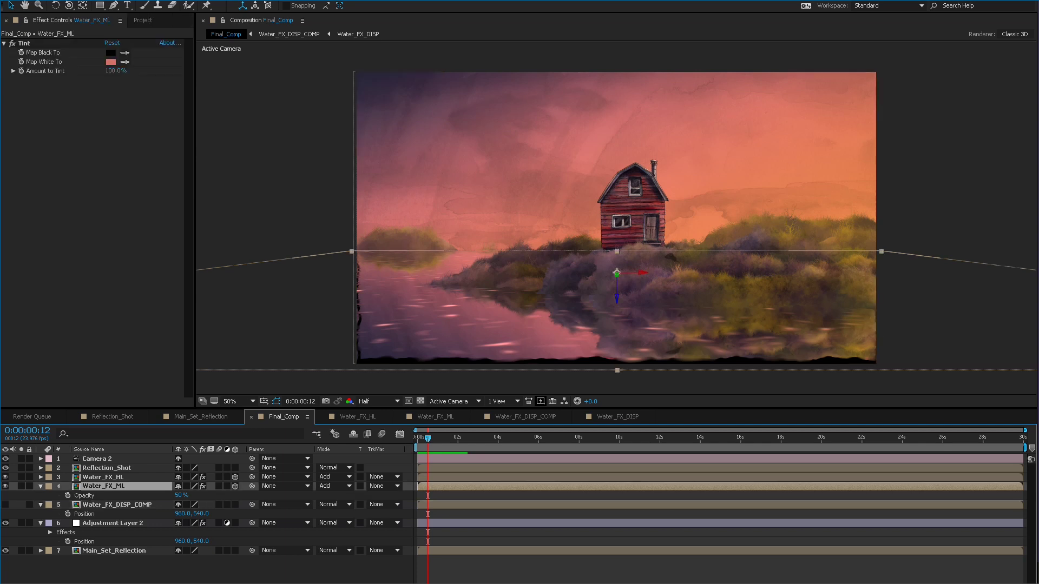
pyautogui.hotkey('ctrl', '0')
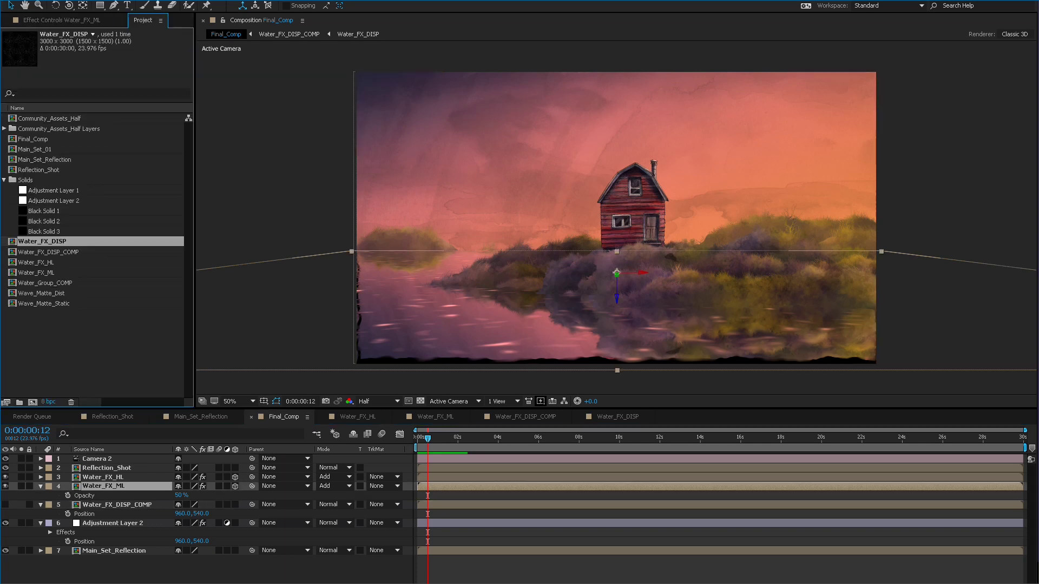
pyautogui.click(52, 252)
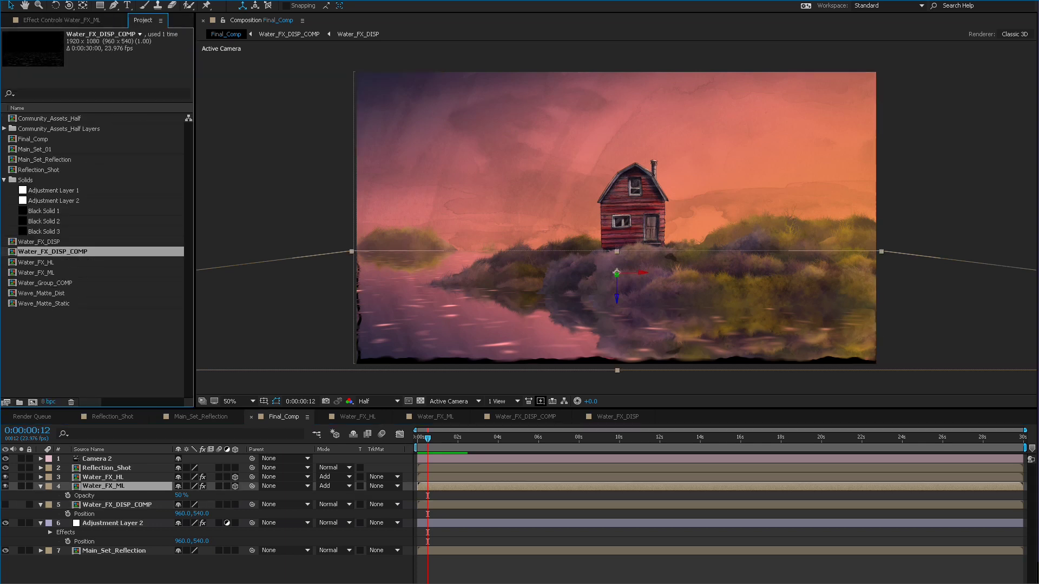
pyautogui.click(42, 242)
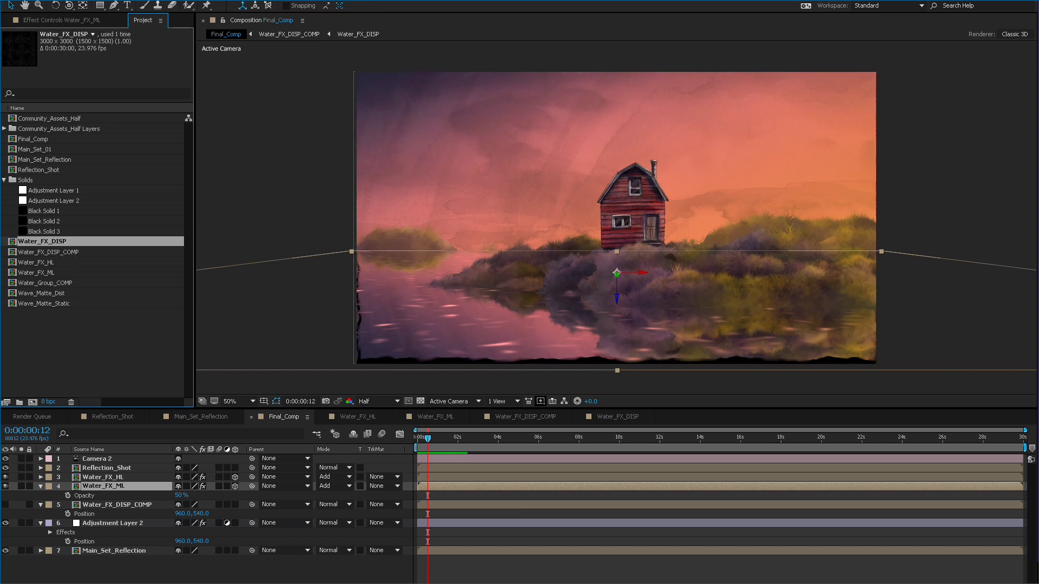
pyautogui.click(36, 262)
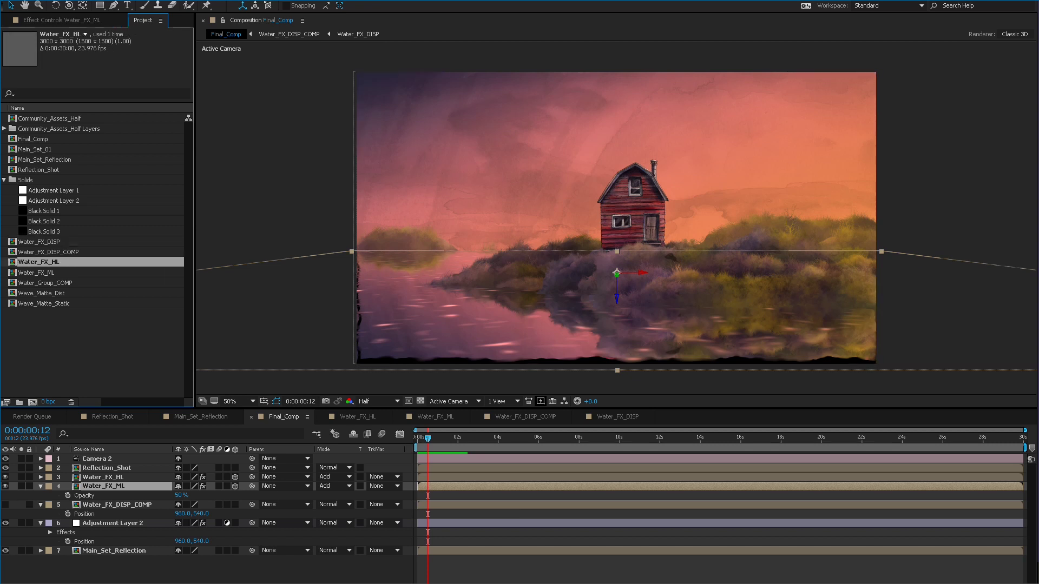
pyautogui.click(36, 273)
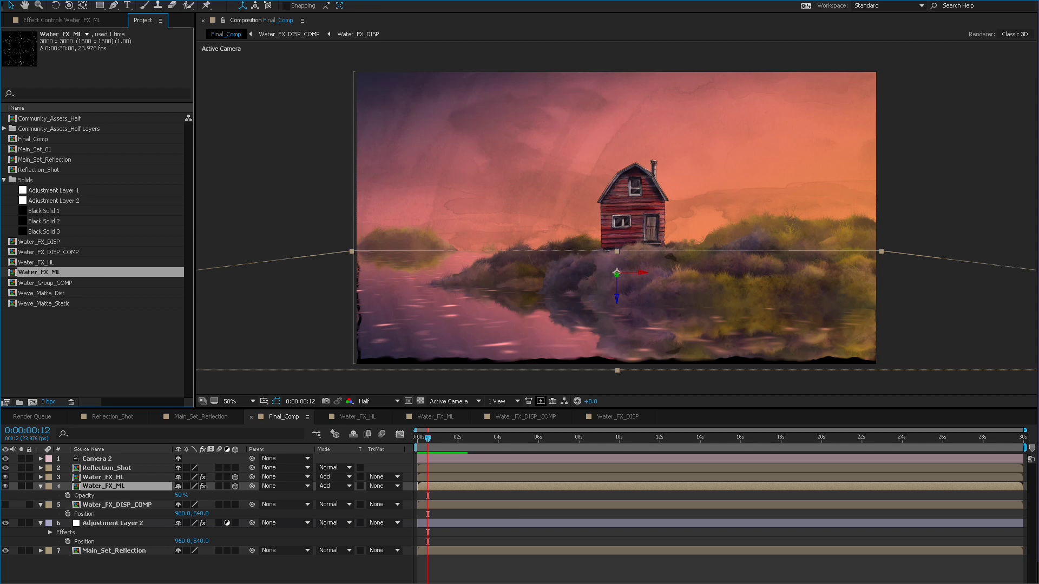
pyautogui.hotkey('ctrl', 'd')
pyautogui.press('Return')
pyautogui.moveTo(50, 283); pyautogui.dragTo(62, 284)
pyautogui.write('LL')
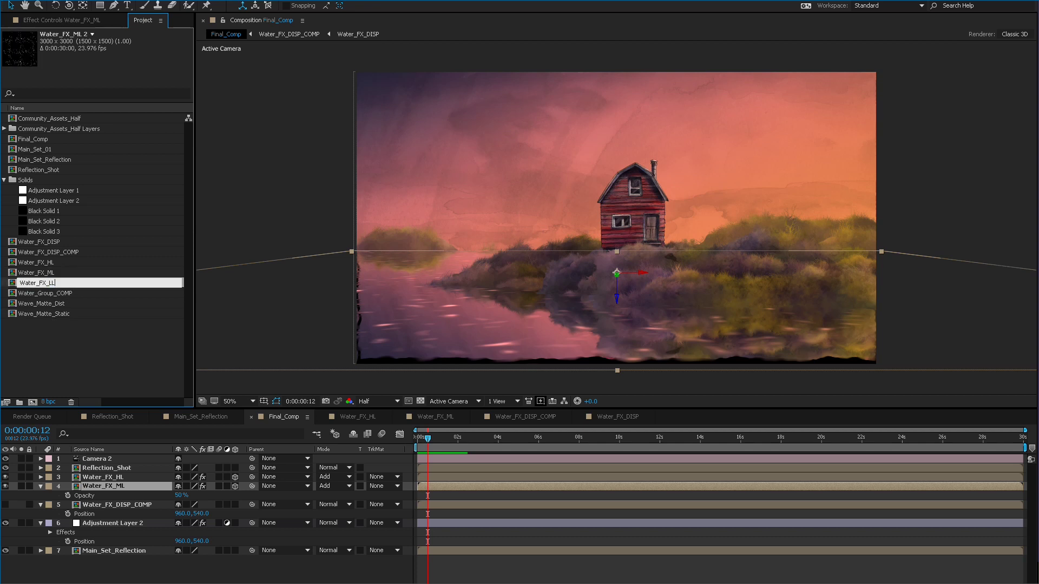
pyautogui.press('Return')
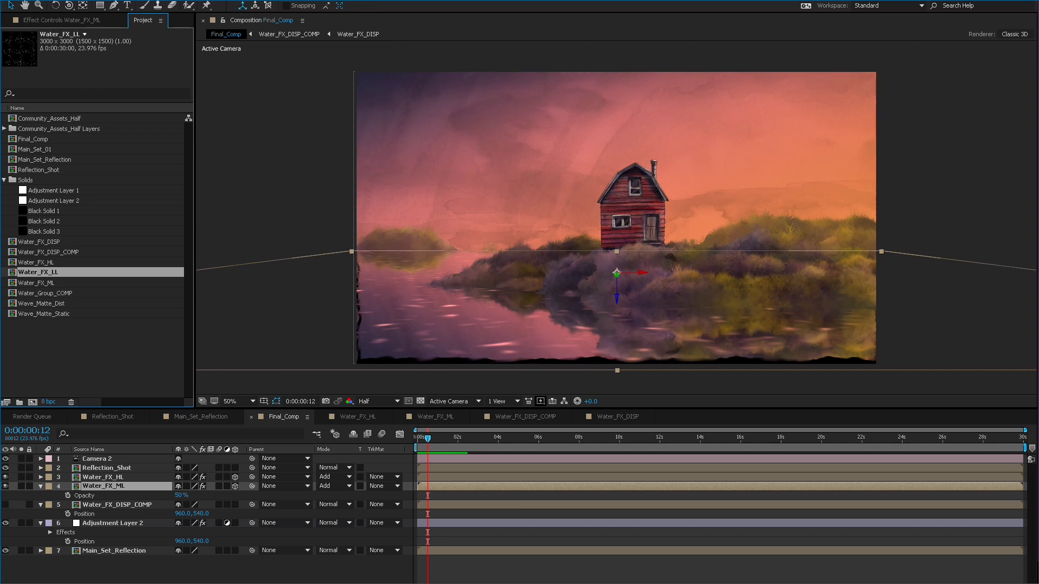
# Step: Open Water_FX_LL and turn off Invert in the Turbulent Noise effect of Black Solid 3
pyautogui.doubleClick(38, 273)
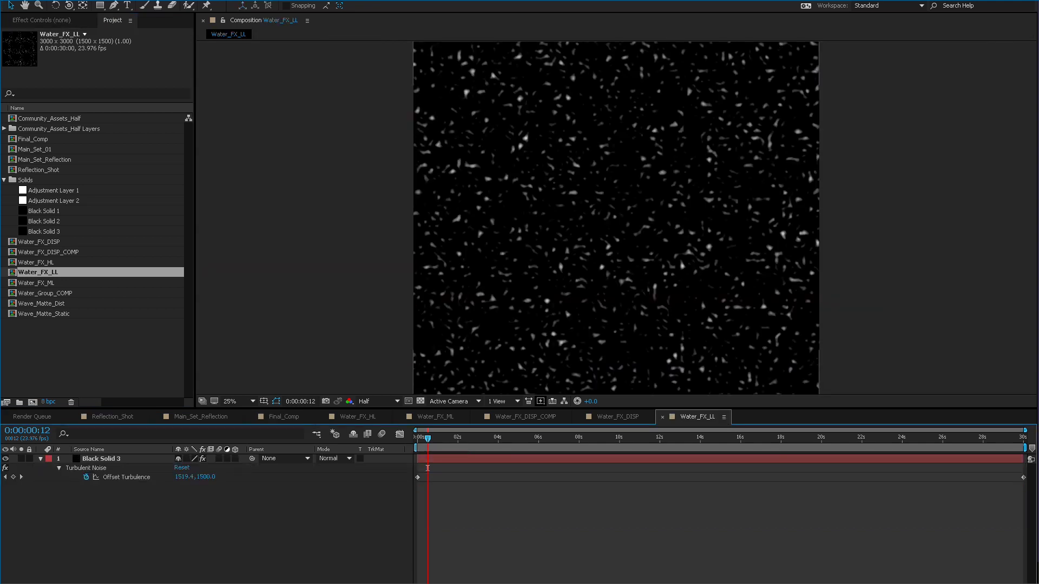
pyautogui.click(101, 459)
pyautogui.press('F3')
pyautogui.click(109, 71)
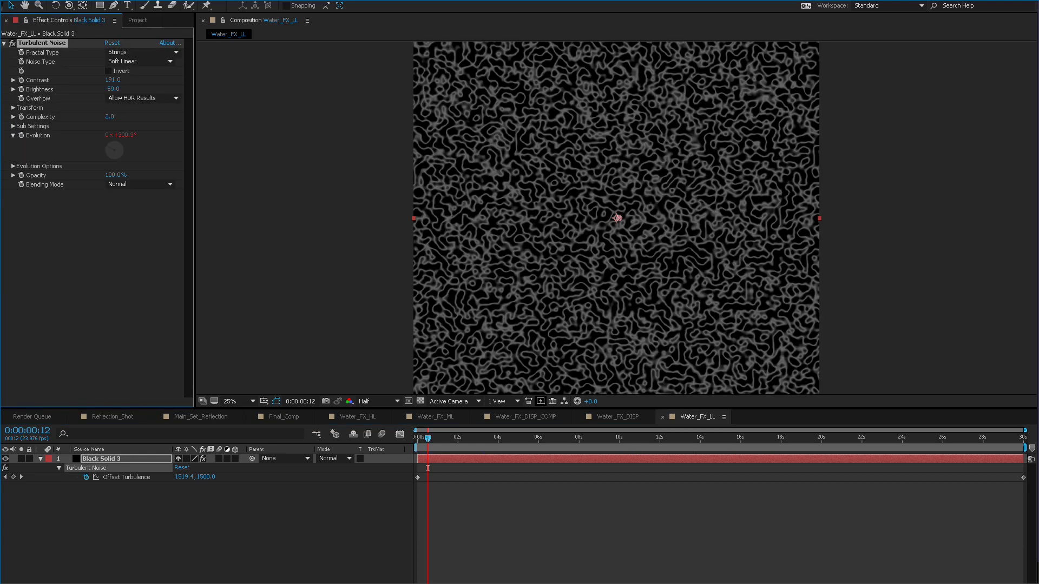
# Step: Apply a Gaussian Blur effect to Black Solid 3 with a Blurriness of 32
pyautogui.rightClick(100, 198)
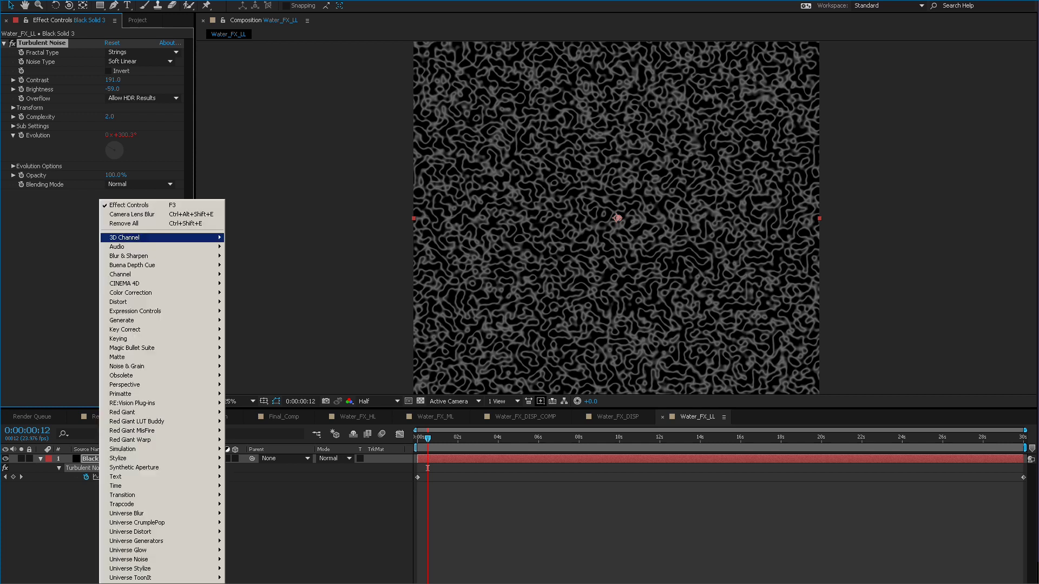
pyautogui.moveTo(141, 256)
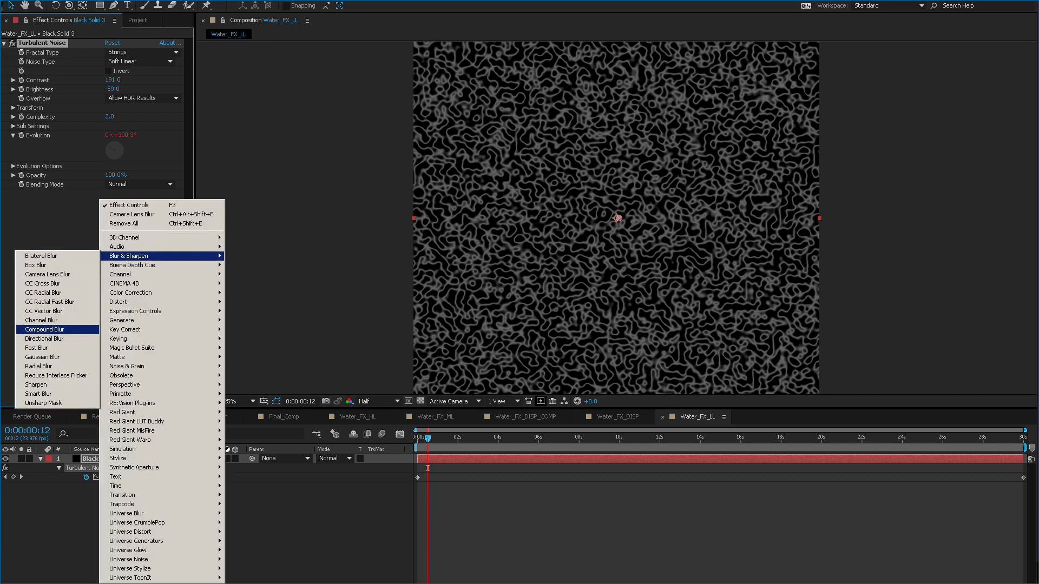
pyautogui.click(42, 357)
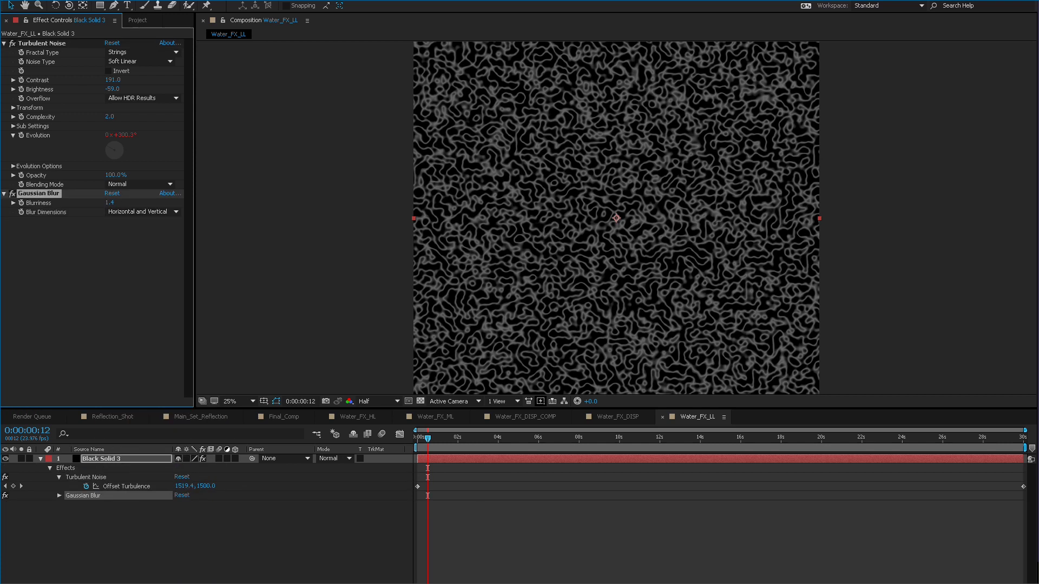
pyautogui.moveTo(110, 203); pyautogui.dragTo(228, 203)
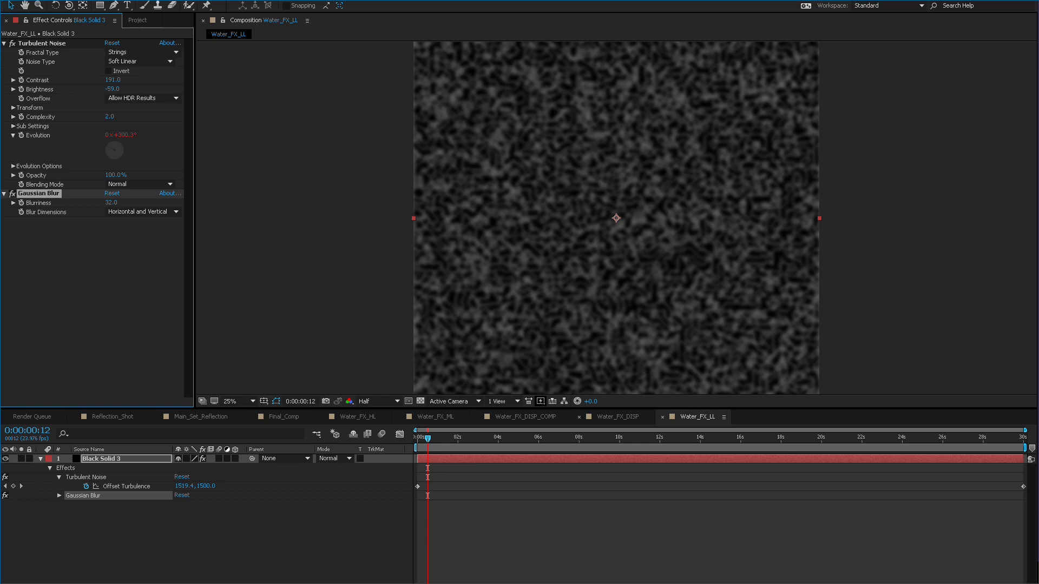
# Step: Add Water_FX_LL to Final_Comp below Water_FX_ML by duplicating the Water_FX_HL layer and replacing the copy's source
pyautogui.click(524, 417)
pyautogui.click(435, 417)
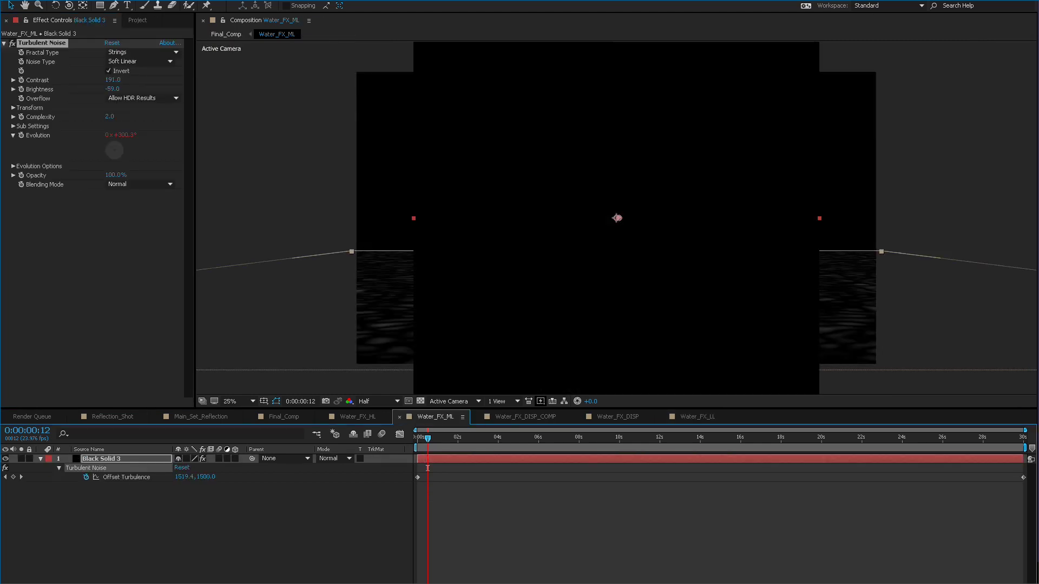
pyautogui.click(283, 417)
pyautogui.click(138, 21)
pyautogui.moveTo(38, 273); pyautogui.dragTo(100, 483)
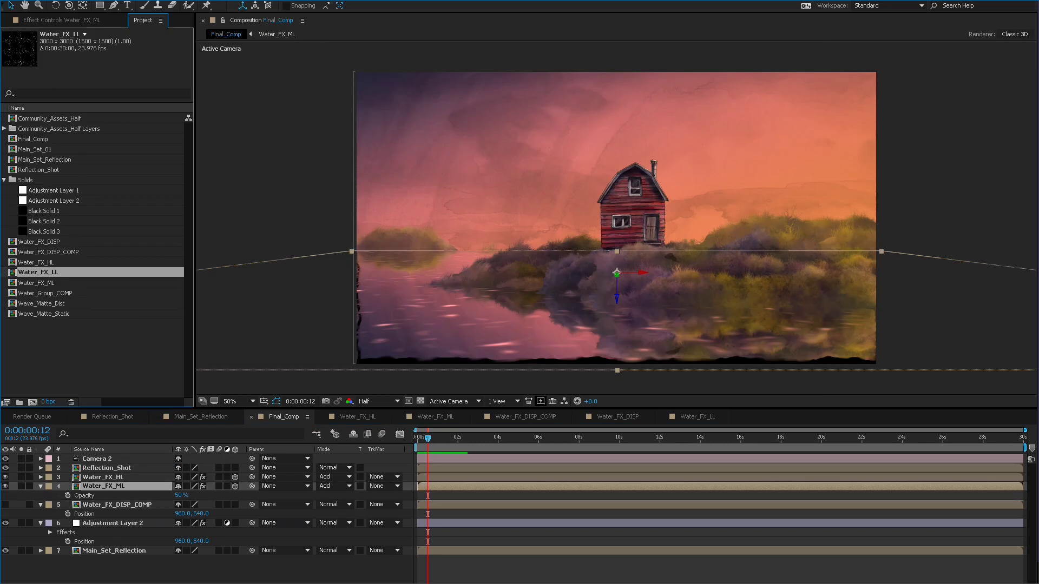
pyautogui.click(103, 478)
pyautogui.hotkey('ctrl', 'd')
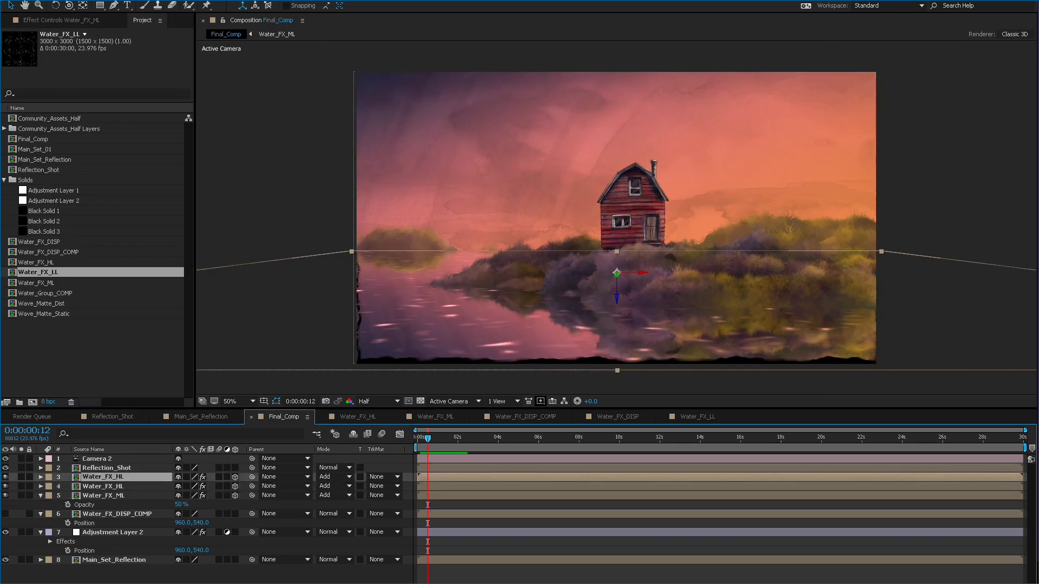
pyautogui.moveTo(108, 272); pyautogui.dragTo(116, 295)
pyautogui.moveTo(41, 272); pyautogui.dragTo(104, 509)
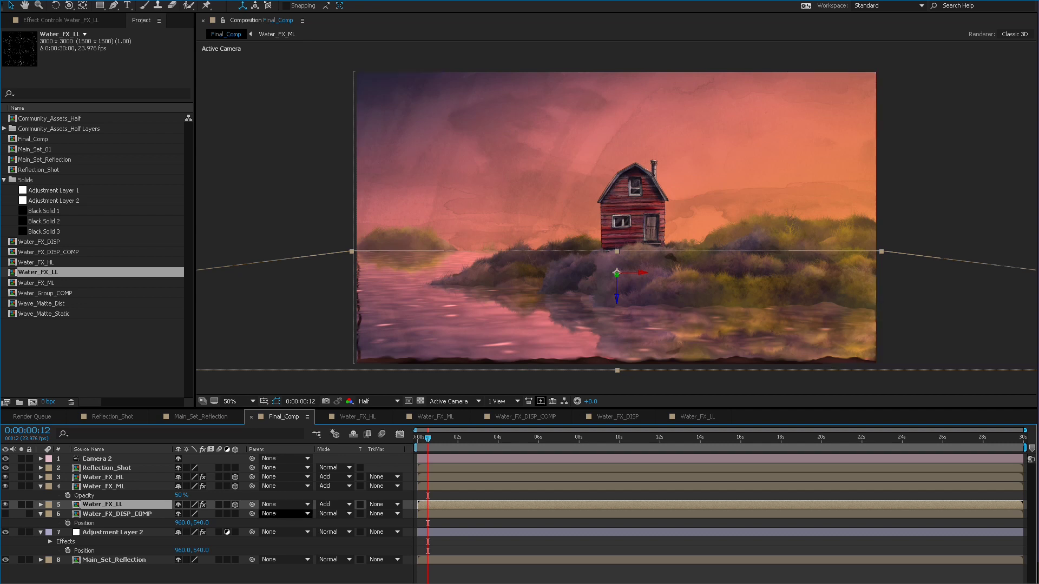
# Step: Set the Water_FX_LL layer's blending mode to Multiply and its opacity to 50% in Final_Comp
pyautogui.click(333, 505)
pyautogui.click(336, 162)
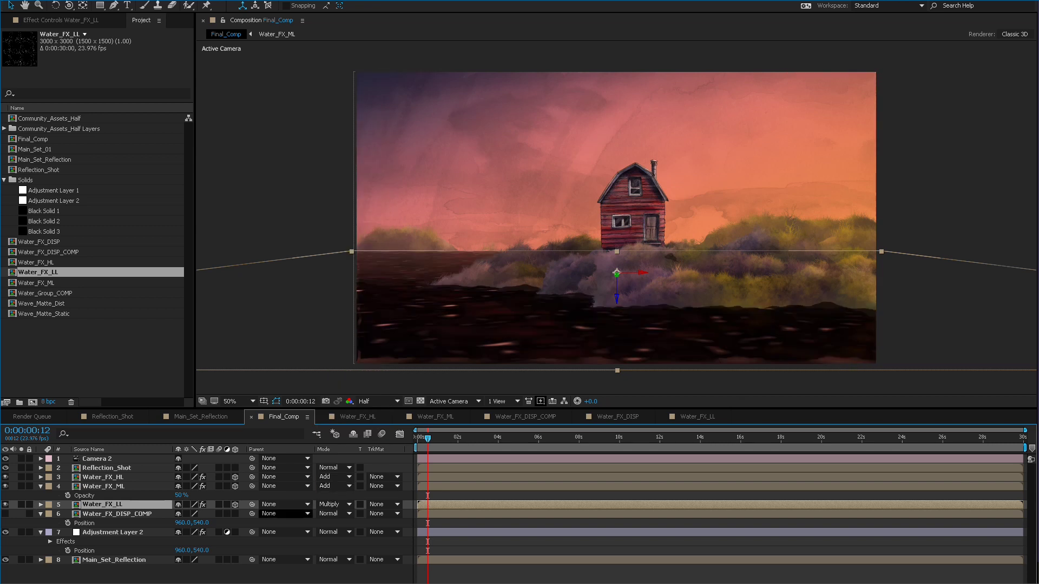
pyautogui.press('t')
pyautogui.moveTo(182, 514); pyautogui.dragTo(144, 514)
pyautogui.click(180, 514)
pyautogui.write('50')
pyautogui.press('Return')
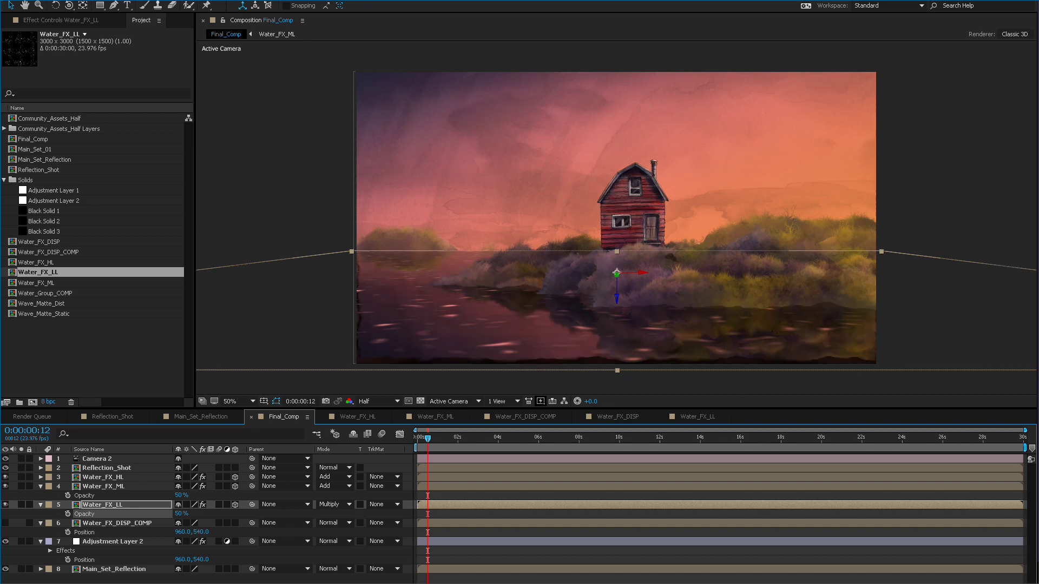
# Step: In Water_FX_LL's Tint effect, map white to pure white (FFFFFF) and map black to the dark purple sampled from the sky's corner
pyautogui.press('F3')
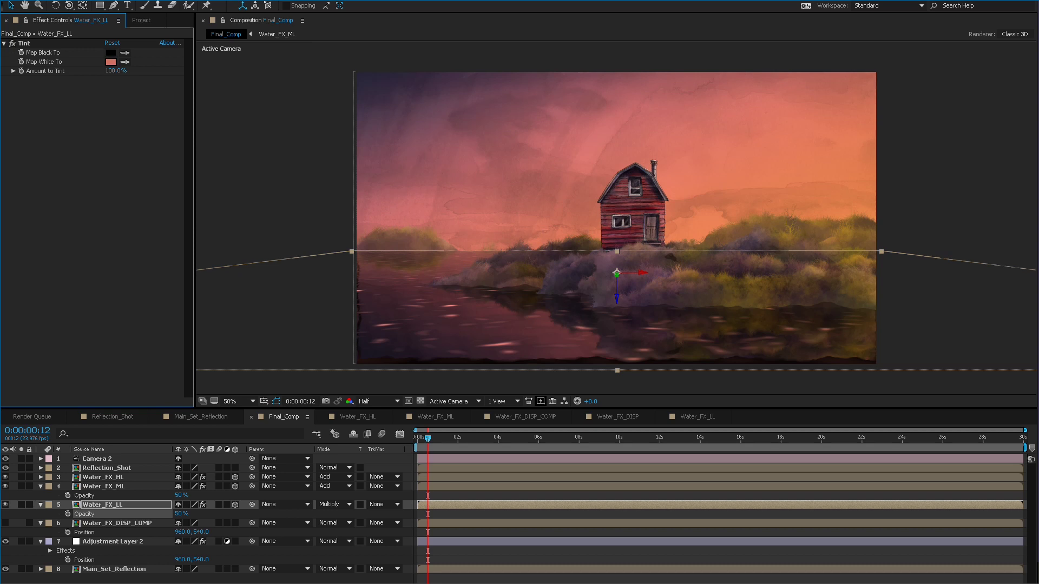
pyautogui.click(382, 325)
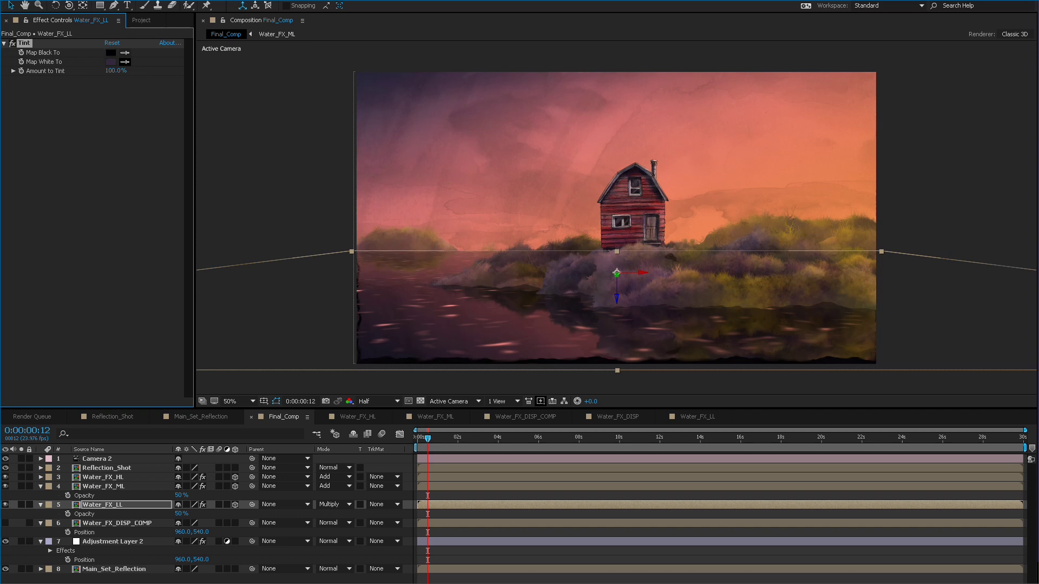
pyautogui.click(671, 146)
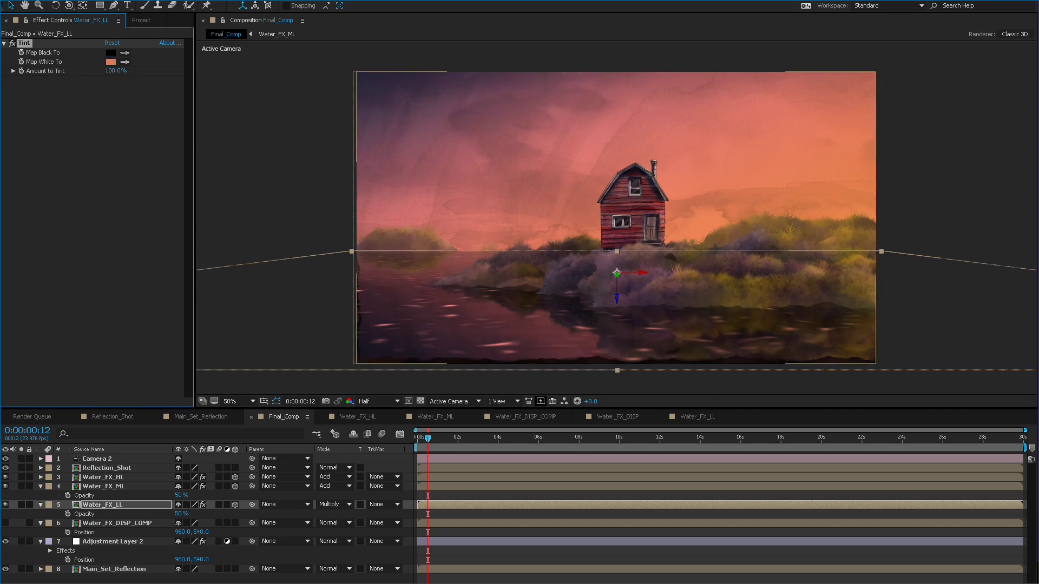
pyautogui.click(111, 62)
pyautogui.click(11, 2)
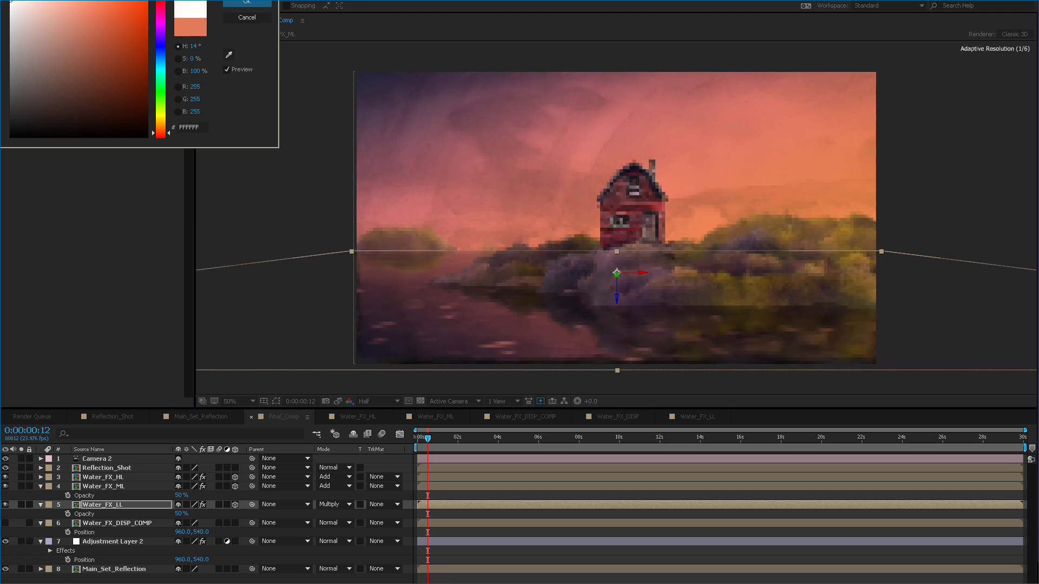
pyautogui.click(247, 2)
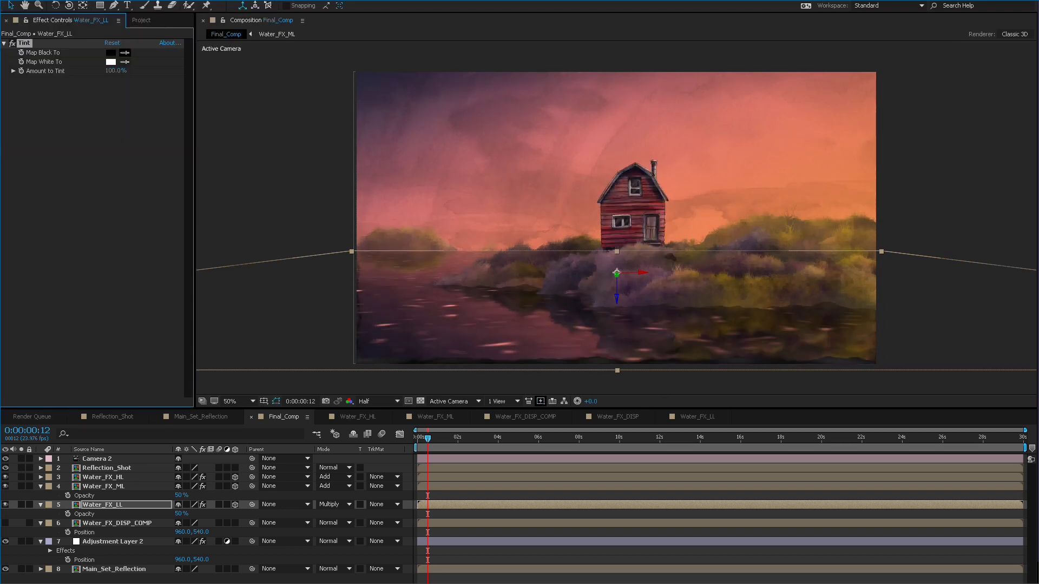
pyautogui.click(374, 87)
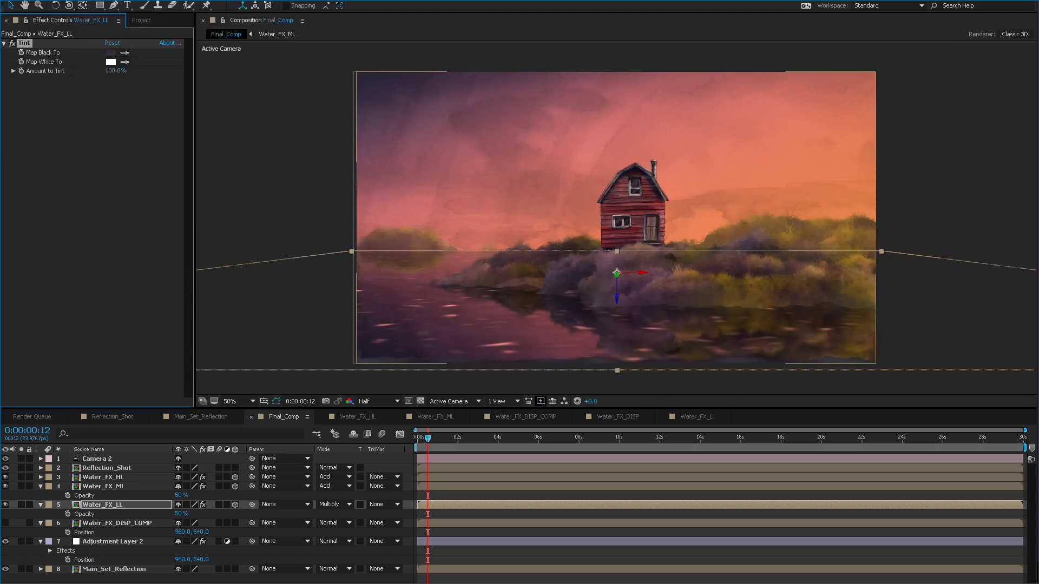
# Step: Try an opacity of 75% on the Water_FX_LL layer and return it to 50%
pyautogui.click(181, 514)
pyautogui.write('75')
pyautogui.press('Return')
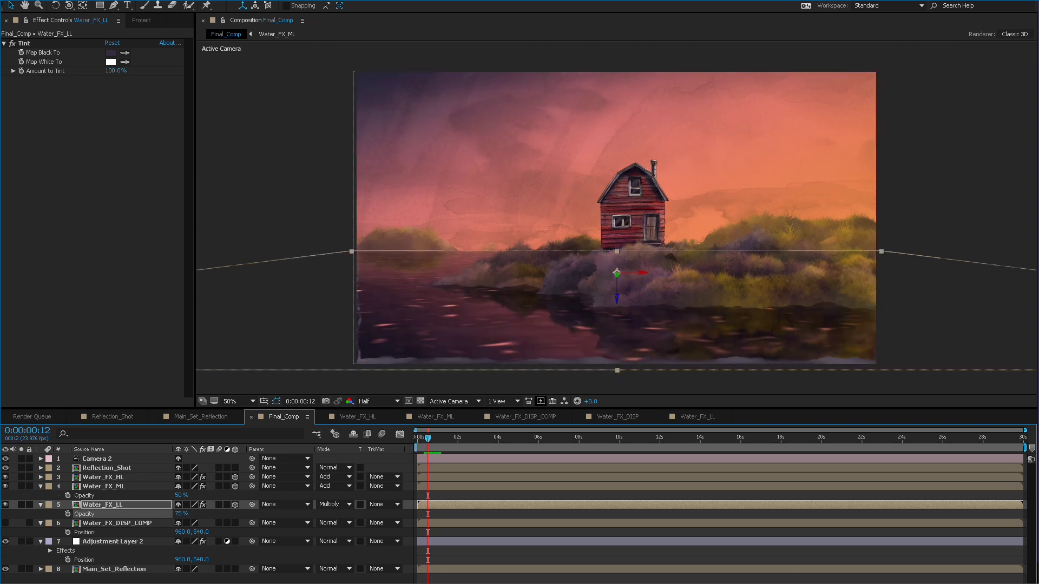
pyautogui.click(182, 514)
pyautogui.write('50')
pyautogui.press('Return')
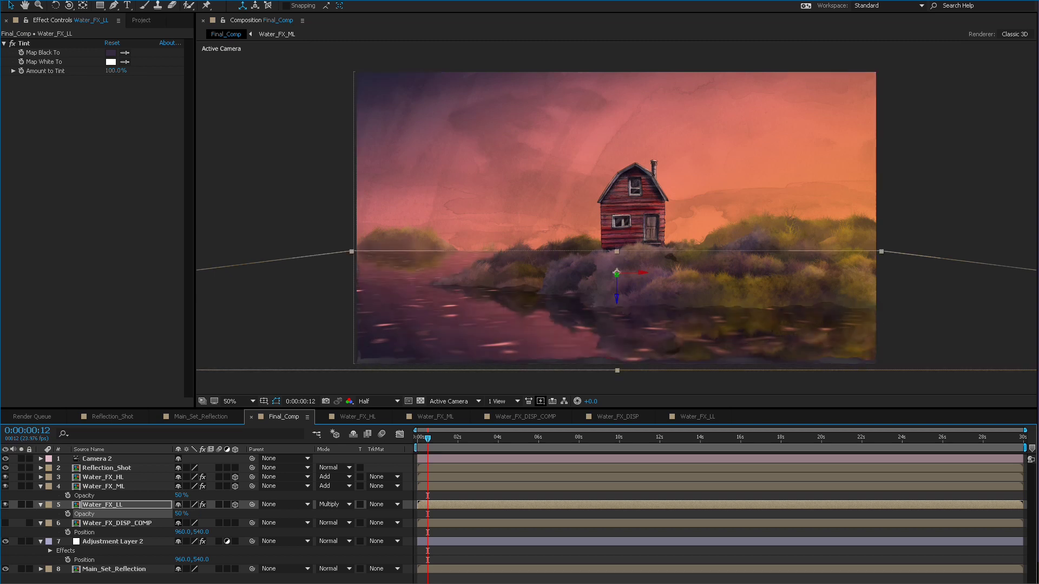
# Step: In the Water_FX_LL composition, set the Turbulent Noise contrast to 460 and brightness to -65
pyautogui.click(697, 417)
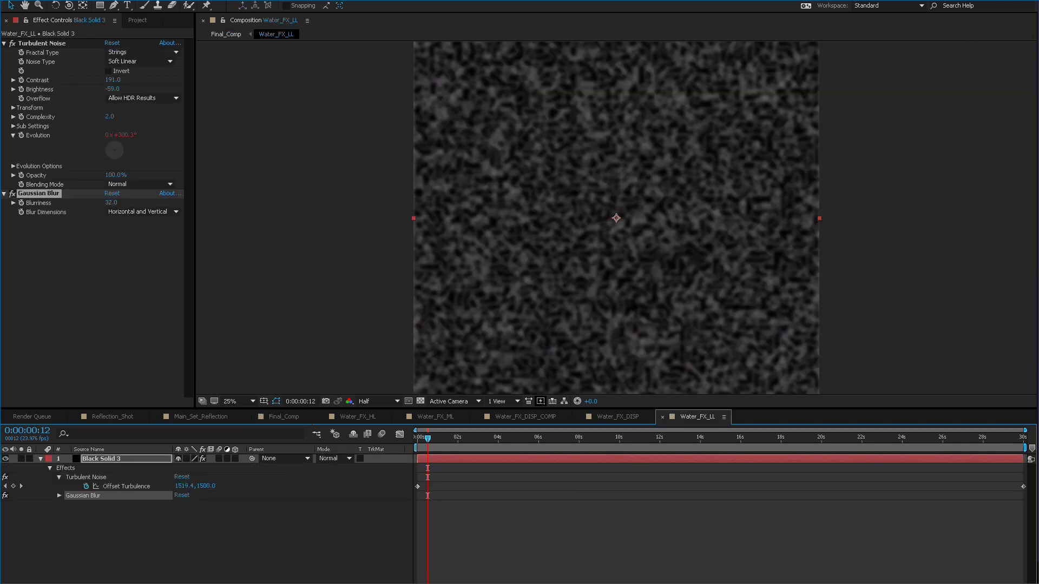
pyautogui.moveTo(113, 80); pyautogui.dragTo(210, 80)
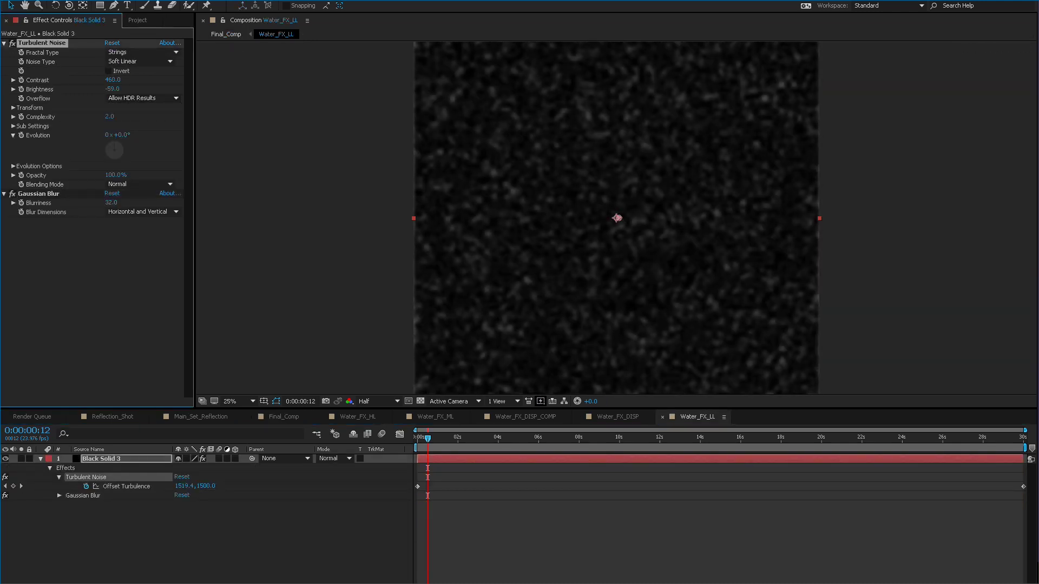
pyautogui.moveTo(112, 90); pyautogui.dragTo(106, 88)
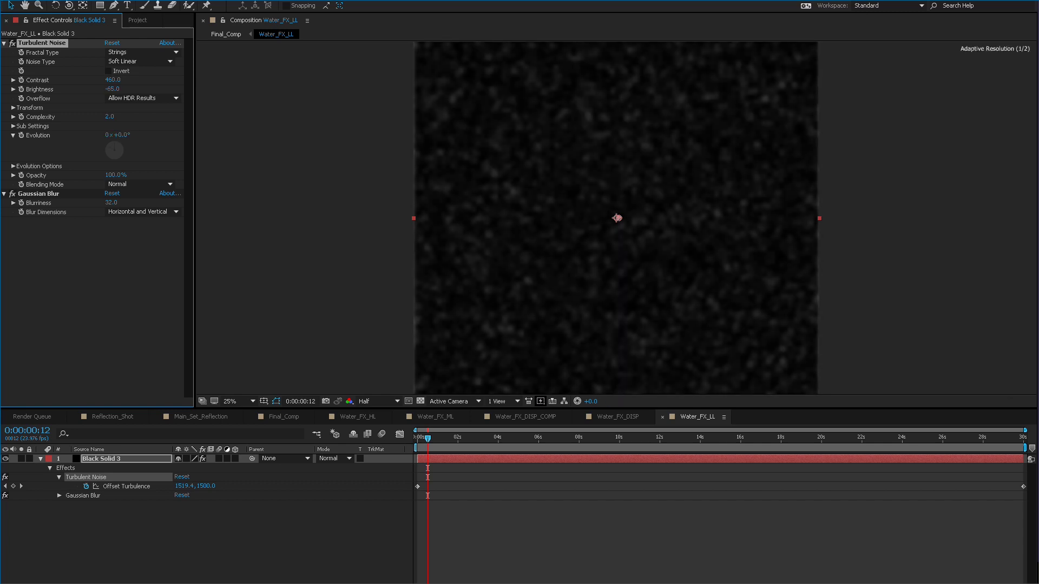
# Step: Close the Water_FX_DISP, Water_FX_DISP_COMP, Water_FX_ML and Water_FX_HL timelines and return to Final_Comp
pyautogui.click(617, 417)
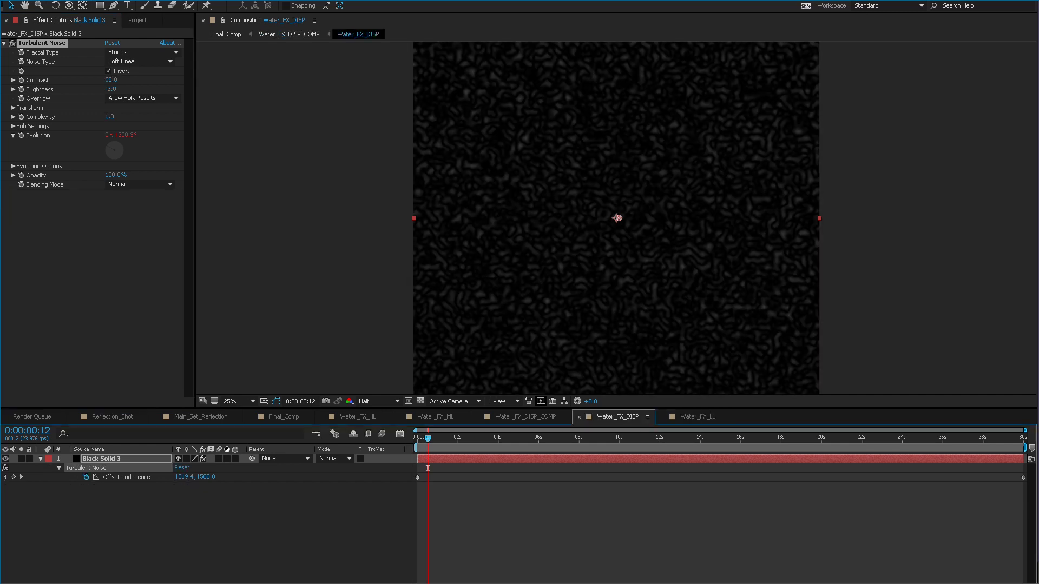
pyautogui.hotkey('shift', '.')
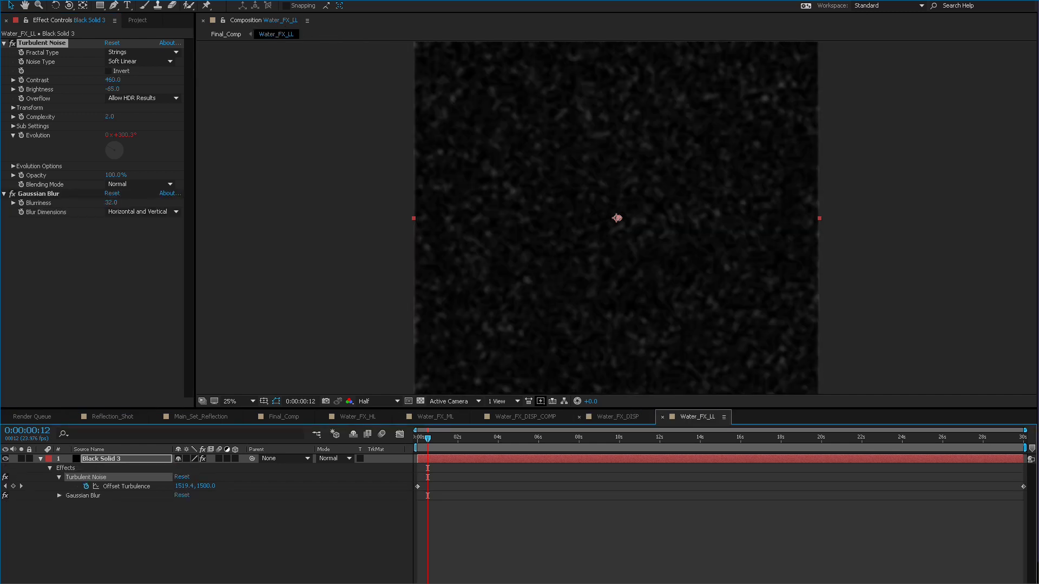
pyautogui.click(617, 417)
pyautogui.click(579, 418)
pyautogui.click(525, 417)
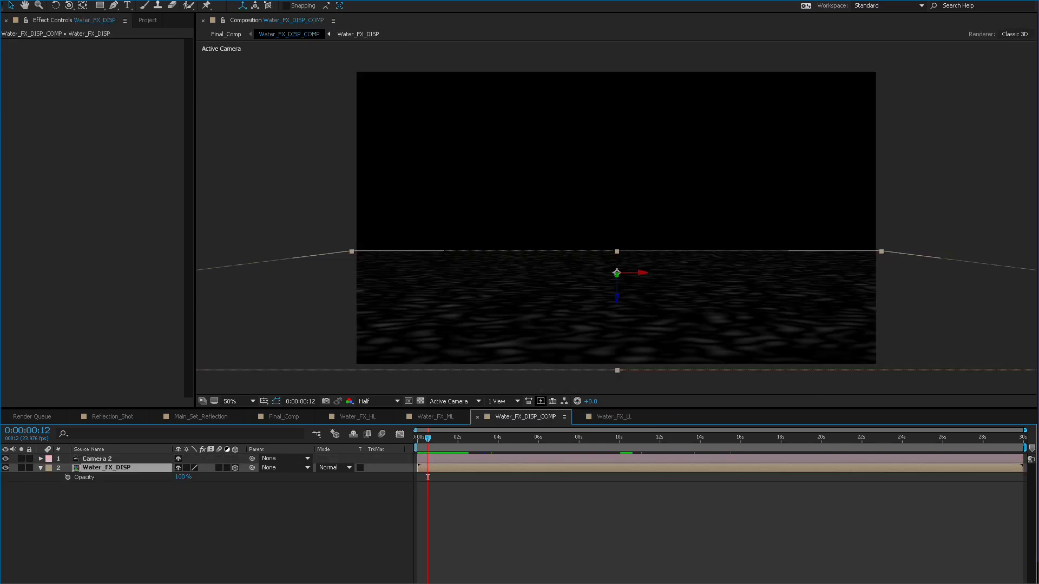
pyautogui.hotkey('ctrl', 'w')
pyautogui.hotkey('ctrl', 'w')
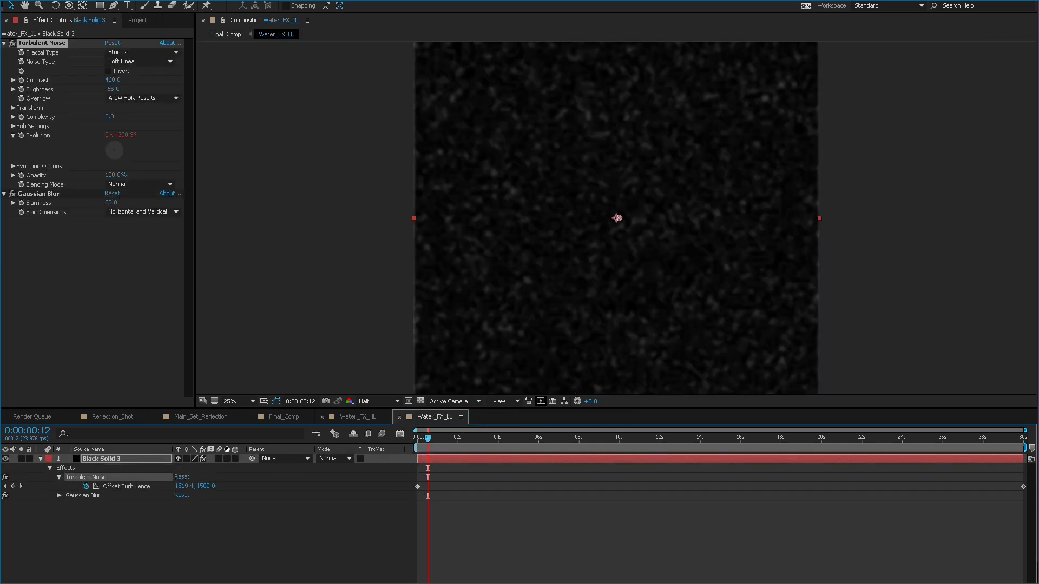
pyautogui.hotkey('shift', ',')
pyautogui.hotkey('ctrl', 'w')
pyautogui.hotkey('shift', ',')
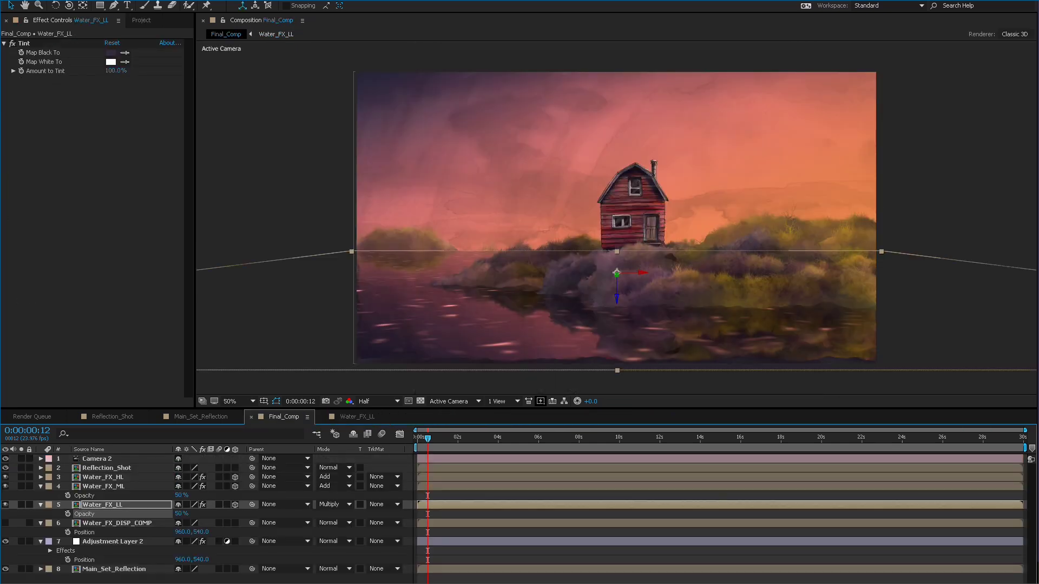
# Step: Raise the Water_FX_LL layer's opacity to 100% and remove the Gaussian Blur from Black Solid 3 in its source composition
pyautogui.moveTo(181, 515); pyautogui.dragTo(193, 514)
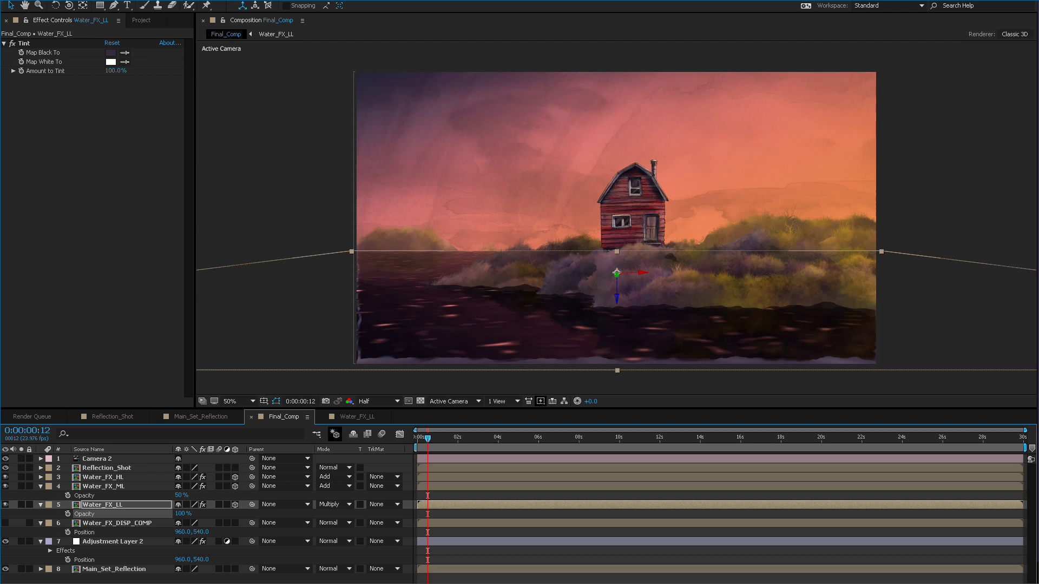
pyautogui.doubleClick(103, 505)
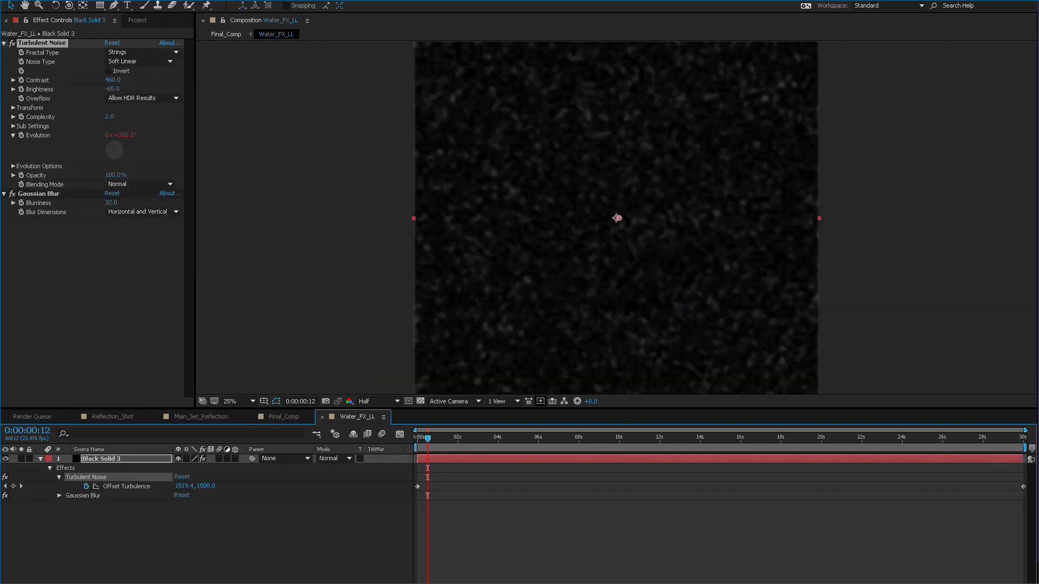
pyautogui.moveTo(111, 203); pyautogui.dragTo(99, 203)
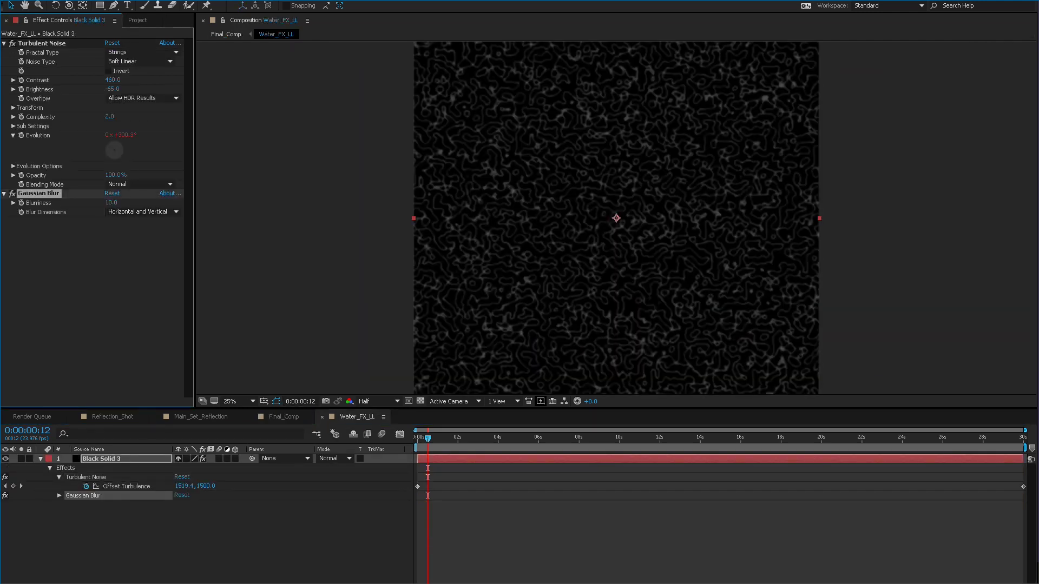
pyautogui.press('Delete')
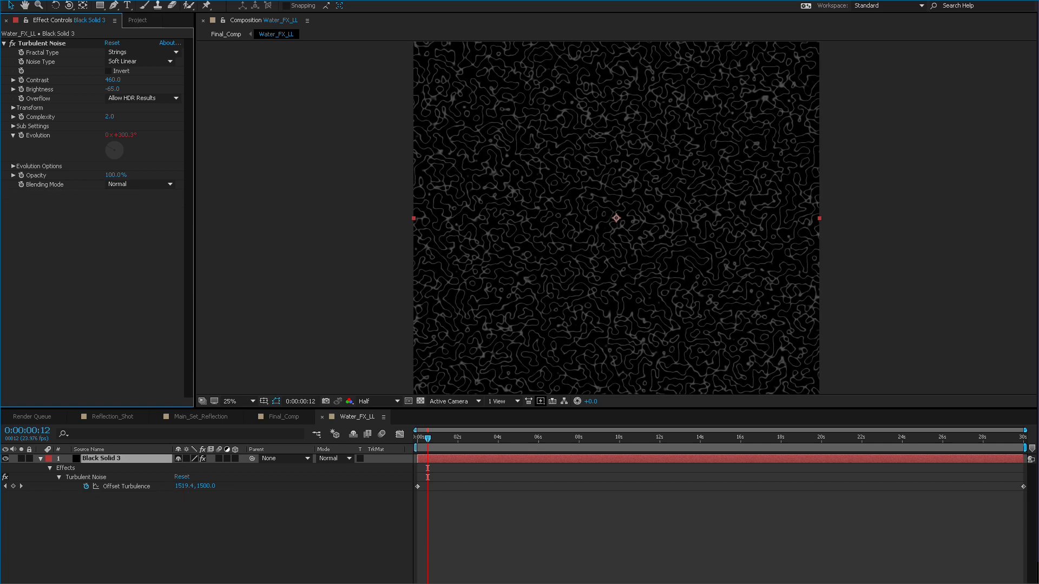
# Step: Apply a Fast Blur effect to Black Solid 3 with a Blurriness of 25
pyautogui.rightClick(80, 199)
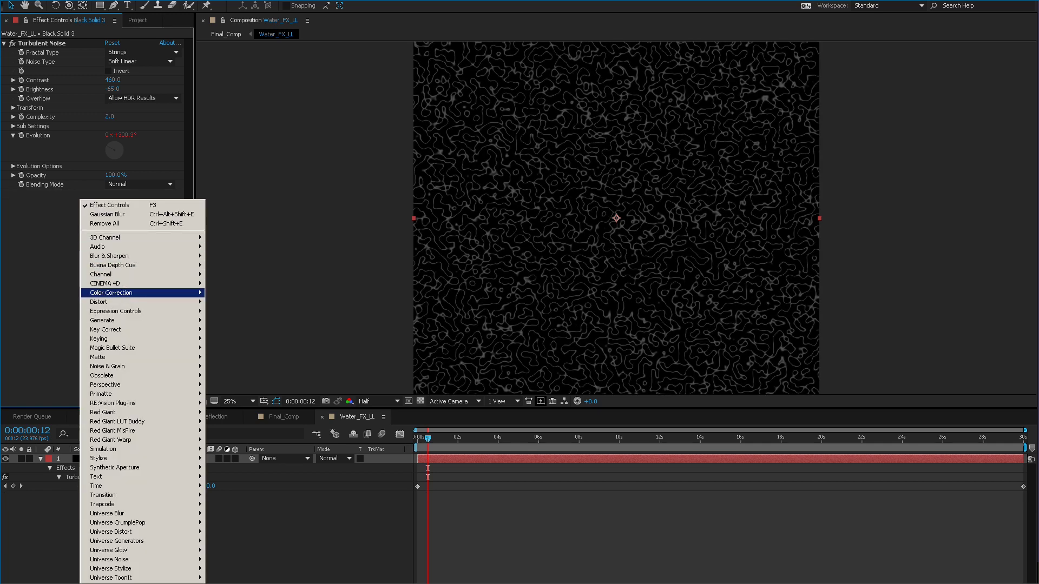
pyautogui.moveTo(108, 256)
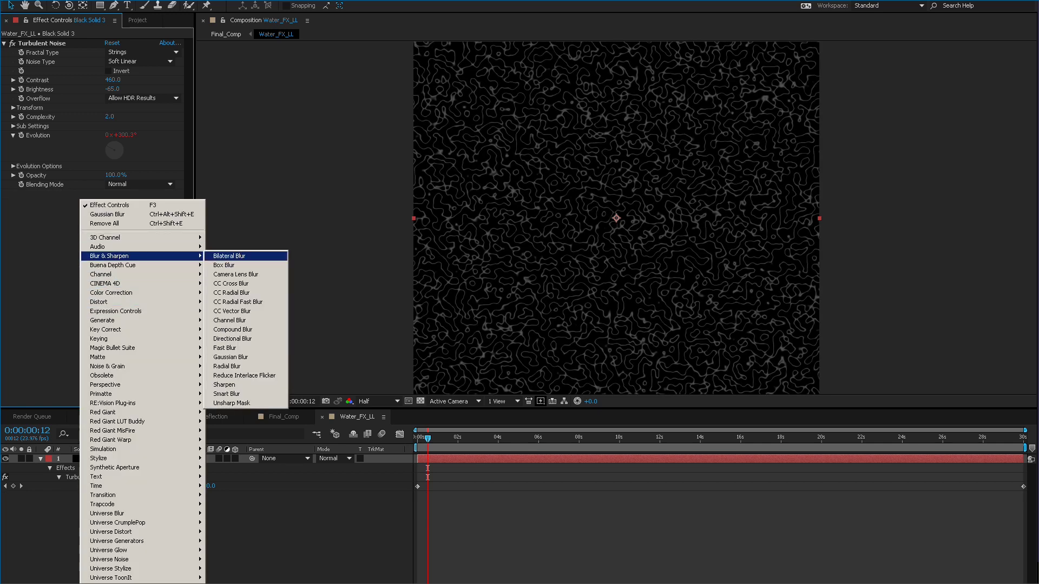
pyautogui.click(238, 348)
pyautogui.click(110, 203)
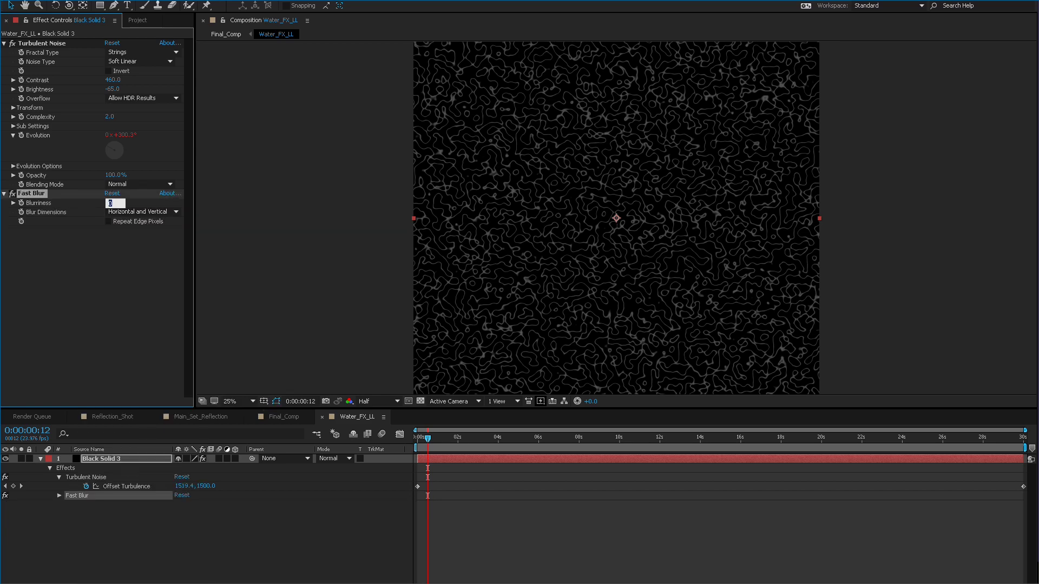
pyautogui.write('15')
pyautogui.press('Return')
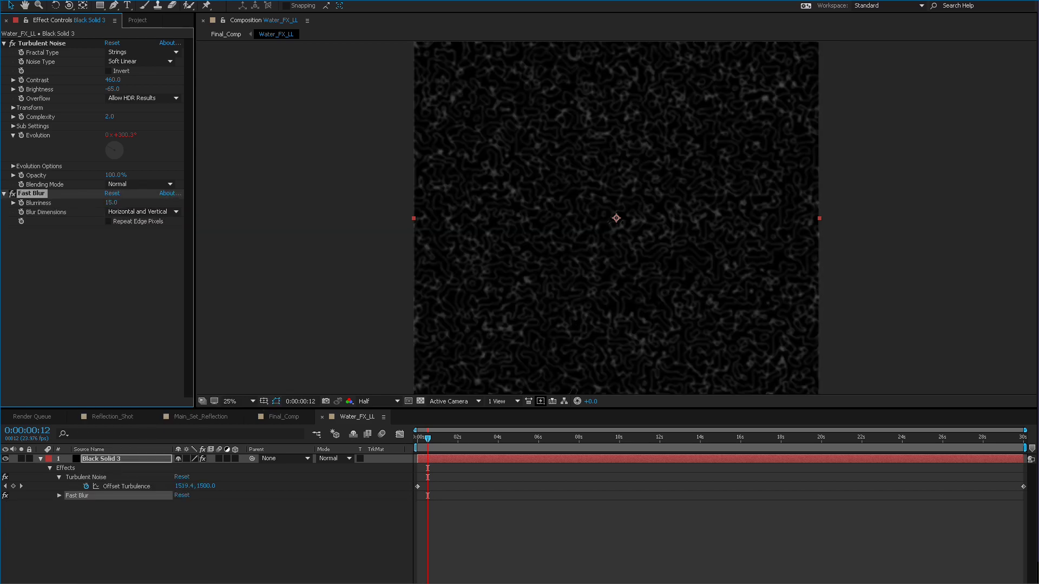
pyautogui.click(111, 203)
pyautogui.write('25')
pyautogui.press('Return')
# Step: Toggle the visibility of the Water_FX_LL, Water_FX_ML and Water_FX_HL layers in Final_Comp to compare their contributions to the water
pyautogui.click(283, 417)
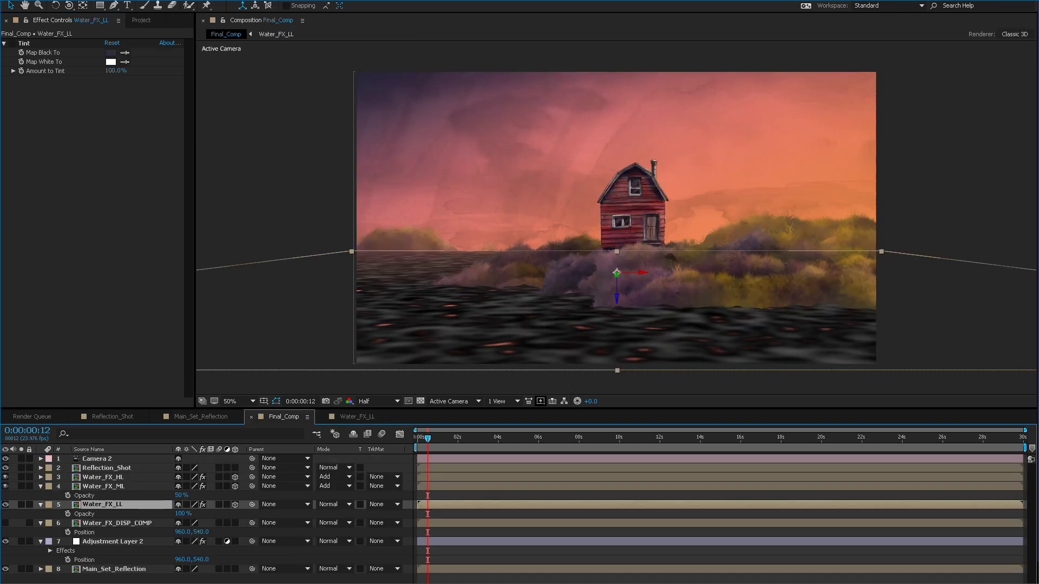
pyautogui.click(5, 504)
pyautogui.click(6, 504)
pyautogui.click(5, 486)
pyautogui.click(5, 477)
pyautogui.click(5, 478)
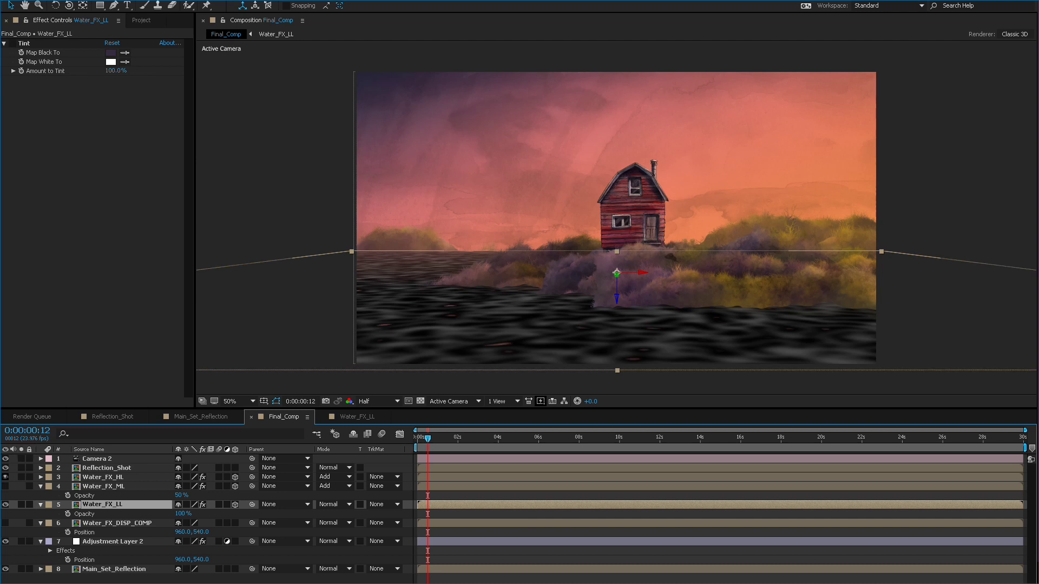
pyautogui.click(5, 478)
pyautogui.click(6, 486)
pyautogui.click(6, 487)
# Step: Turn on Invert in Water_FX_LL's Turbulent Noise, with contrast 199 and complexity 1
pyautogui.click(357, 417)
pyautogui.click(109, 70)
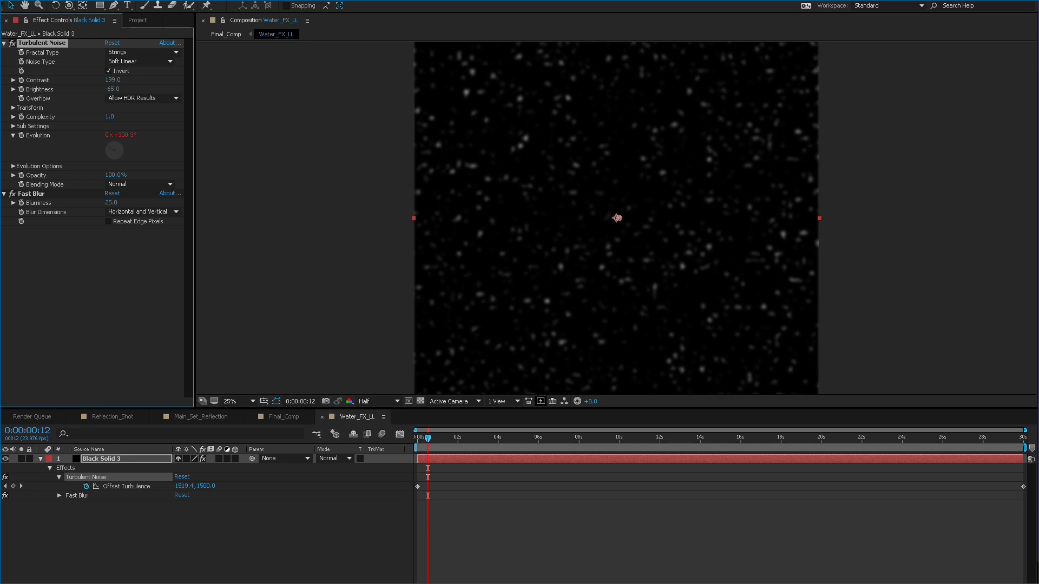
# Step: Return to Final_Comp and switch the Water_FX_LL layer's blending mode from Normal to Multiply
pyautogui.click(284, 417)
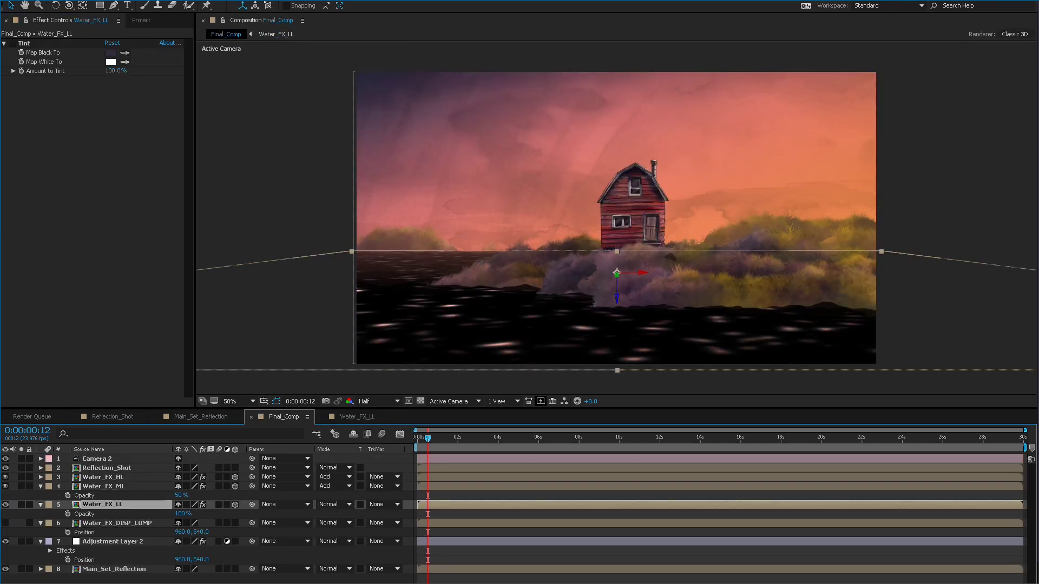
pyautogui.click(333, 505)
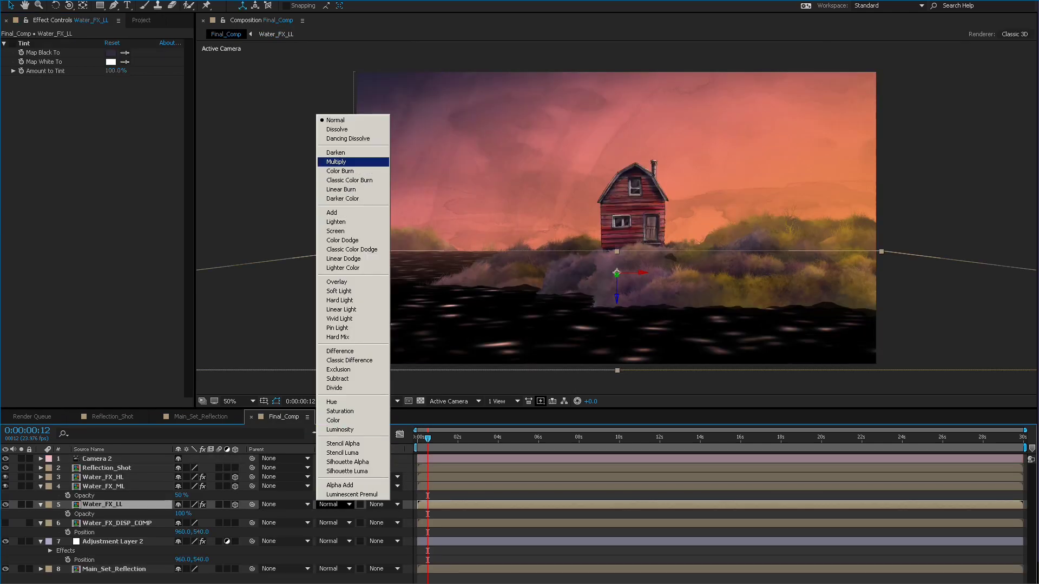
pyautogui.click(336, 162)
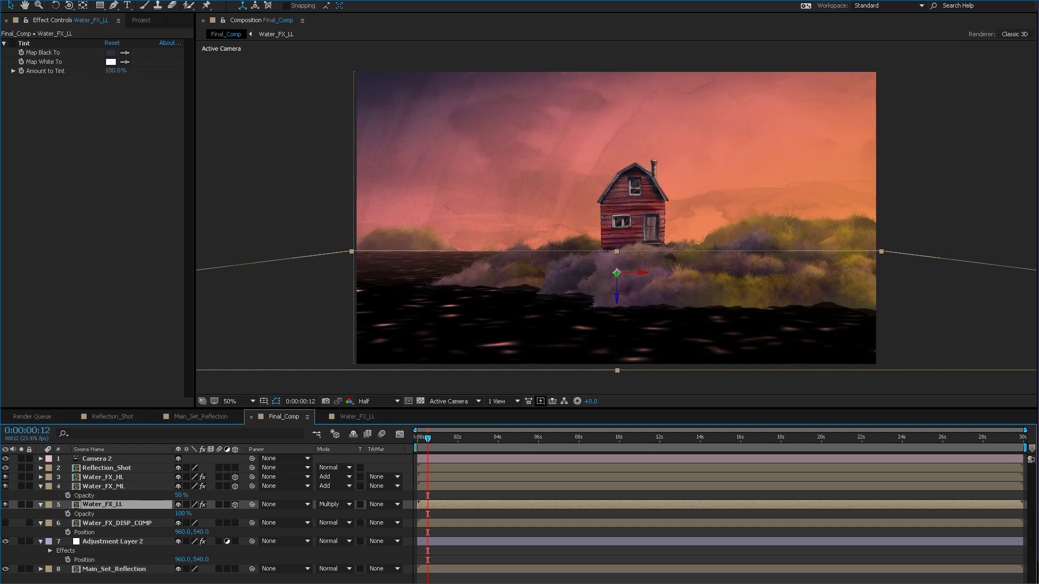
# Step: Set the Turbulent Noise contrast to 52 and brightness to 0 in Water_FX_LL, with Fast Blur disabled only during the adjustment
pyautogui.click(357, 417)
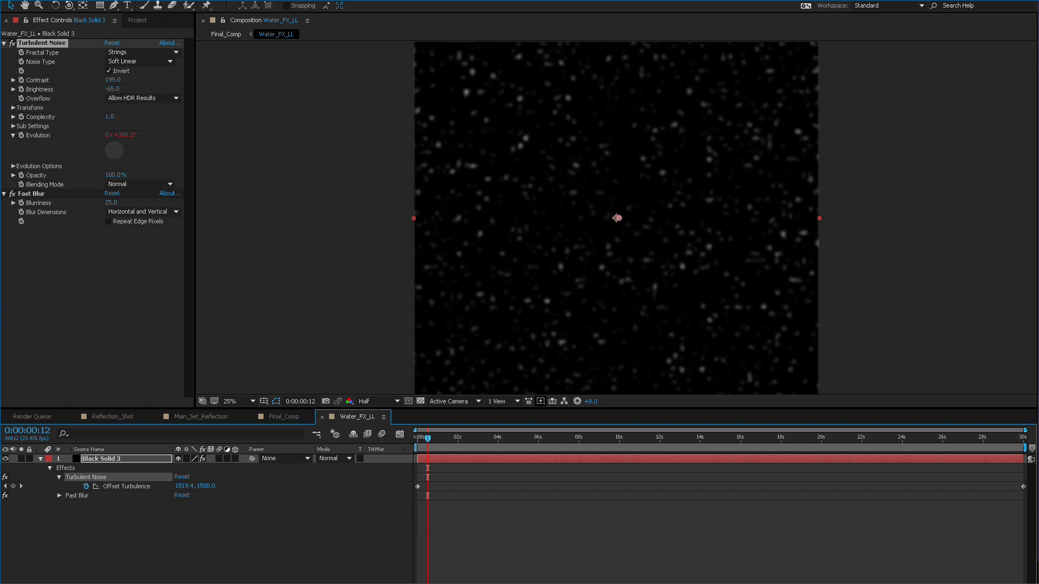
pyautogui.click(12, 194)
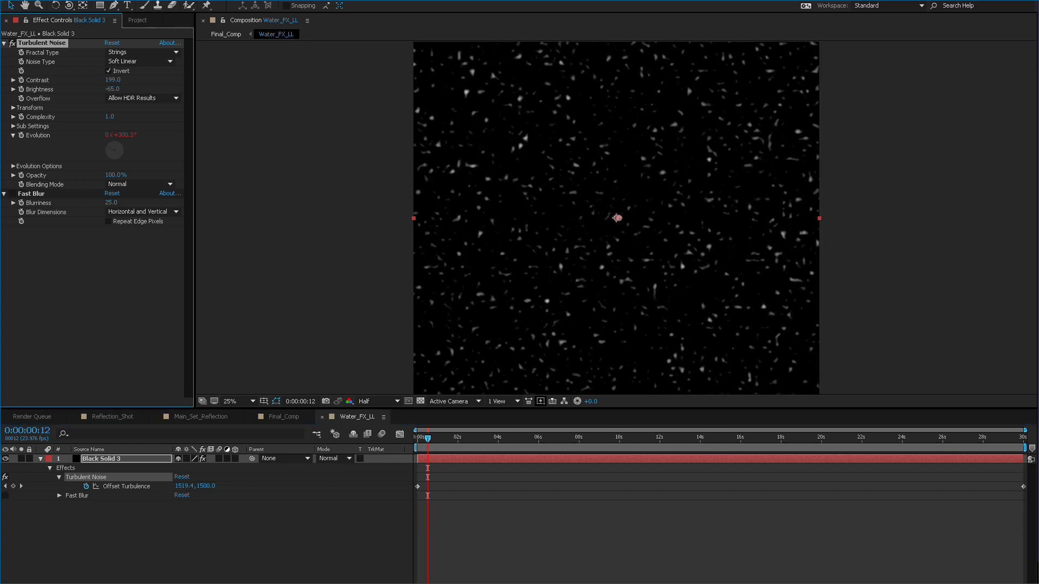
pyautogui.moveTo(113, 80); pyautogui.dragTo(147, 89)
pyautogui.moveTo(112, 80); pyautogui.dragTo(34, 80)
pyautogui.moveTo(110, 89)
pyautogui.mouseDown()
pyautogui.moveTo(137, 80)
pyautogui.moveTo(98, 89)
pyautogui.moveTo(114, 89)
pyautogui.mouseUp()
pyautogui.click(12, 194)
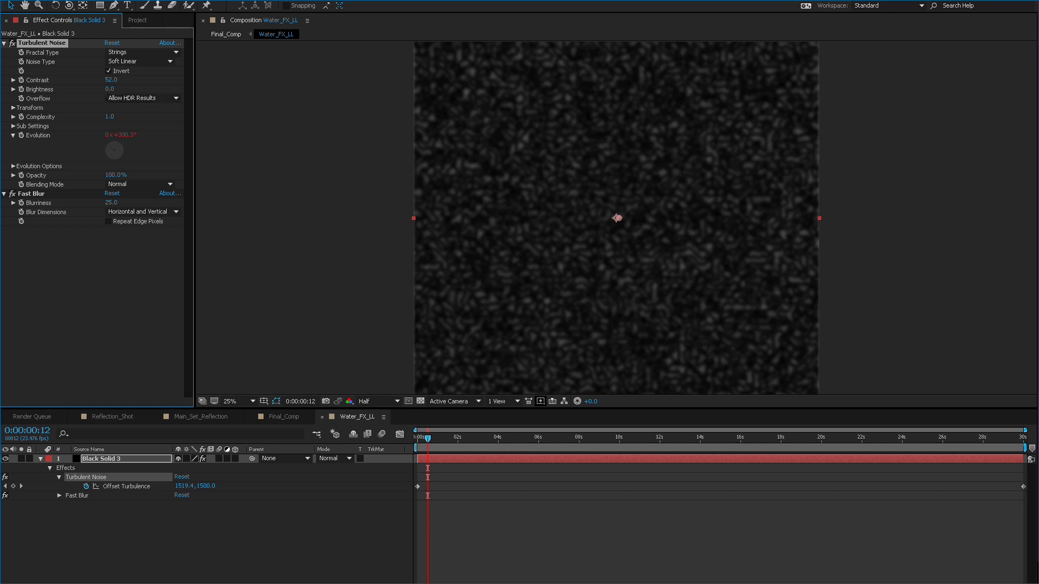
# Step: Set the Turbulent Noise contrast to 196 and brightness to -8 in Water_FX_LL, and compare the layer on and off in Final_Comp
pyautogui.moveTo(110, 88); pyautogui.dragTo(186, 79)
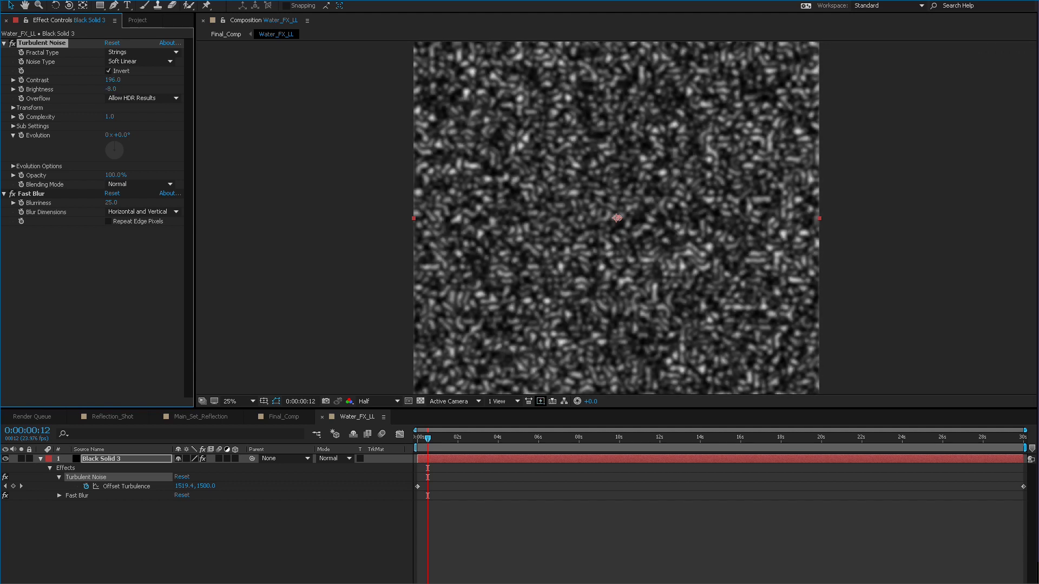
pyautogui.click(283, 417)
pyautogui.click(5, 505)
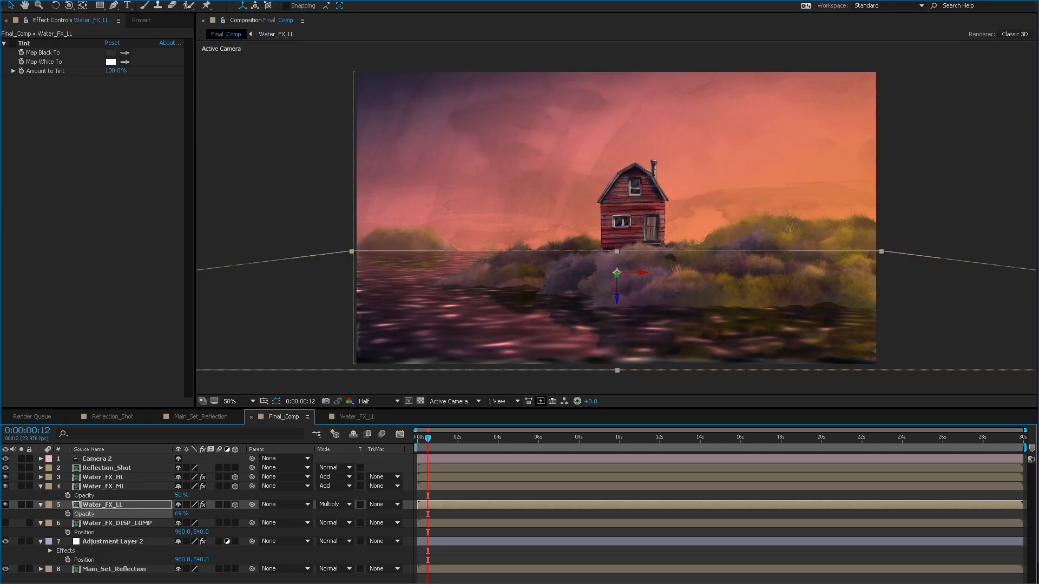
pyautogui.click(6, 505)
pyautogui.click(6, 505)
pyautogui.click(5, 505)
# Step: Lower the Water_FX_LL layer's opacity to 40%, and check it by toggling the layer and previewing the animation
pyautogui.moveTo(181, 514); pyautogui.dragTo(166, 515)
pyautogui.click(180, 514)
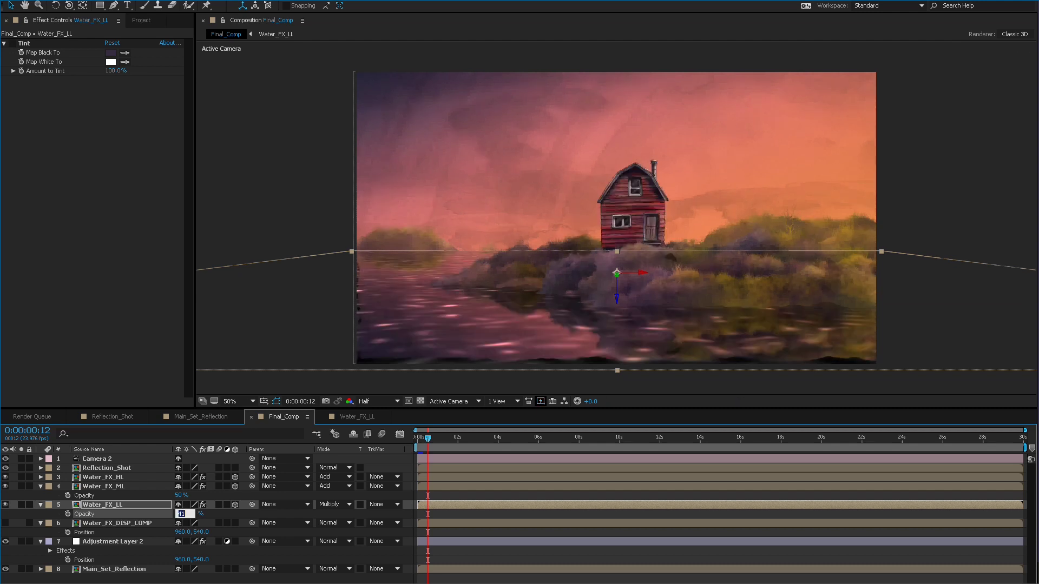
pyautogui.write('30')
pyautogui.press('Return')
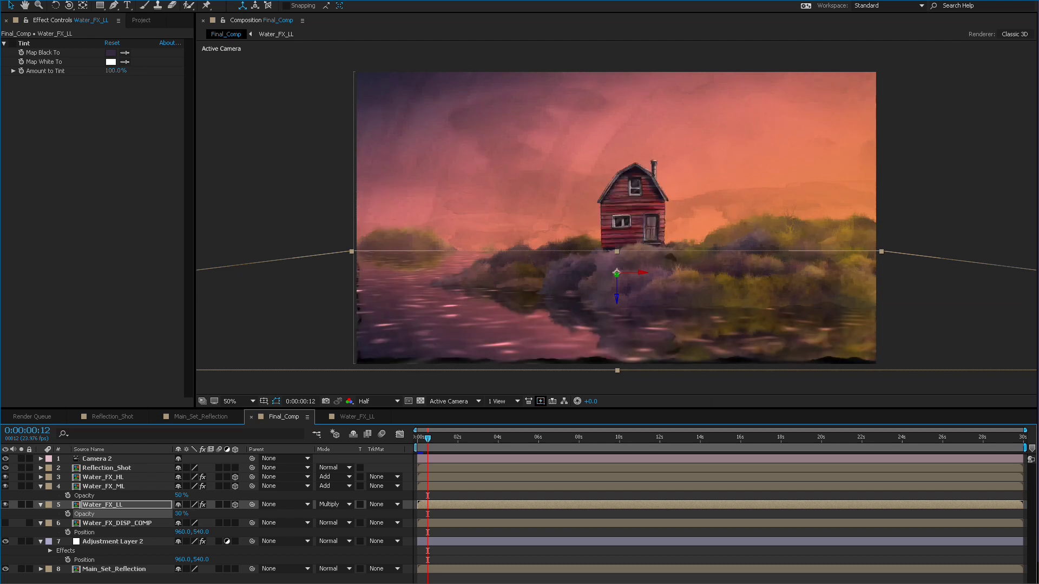
pyautogui.click(182, 514)
pyautogui.write('40')
pyautogui.press('Return')
pyautogui.click(6, 505)
pyautogui.click(6, 505)
pyautogui.press('space')
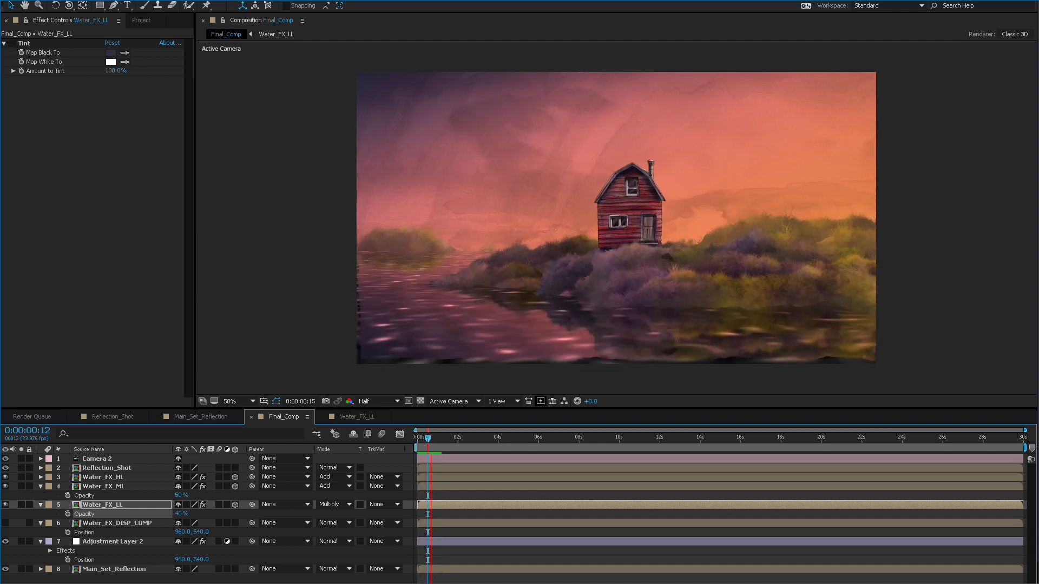
pyautogui.press('space')
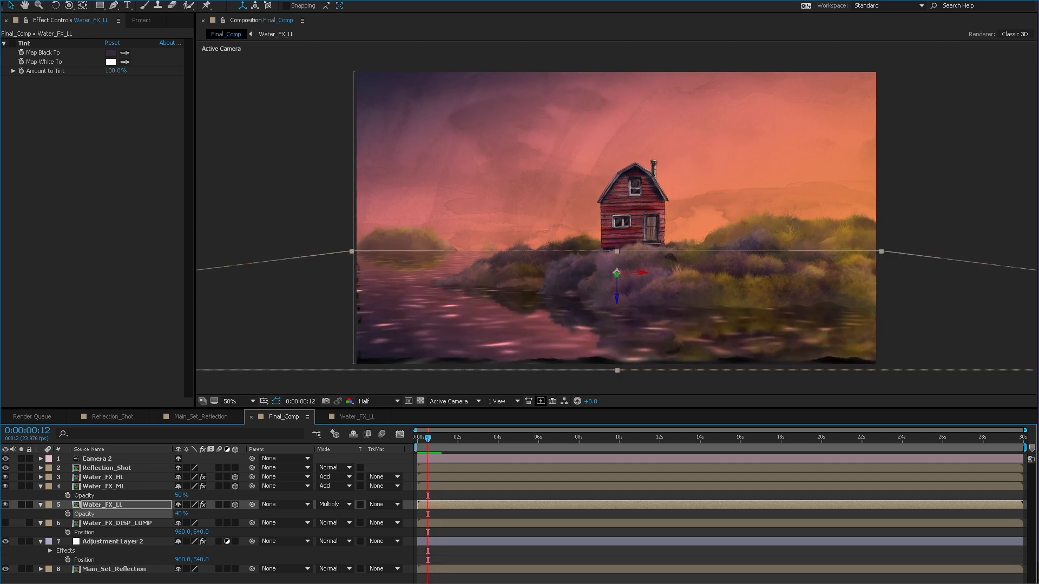
# Step: Collapse the revealed properties of the Water_FX_ML, Water_FX_LL and Water_FX_DISP_COMP layers in Final_Comp
pyautogui.click(117, 523)
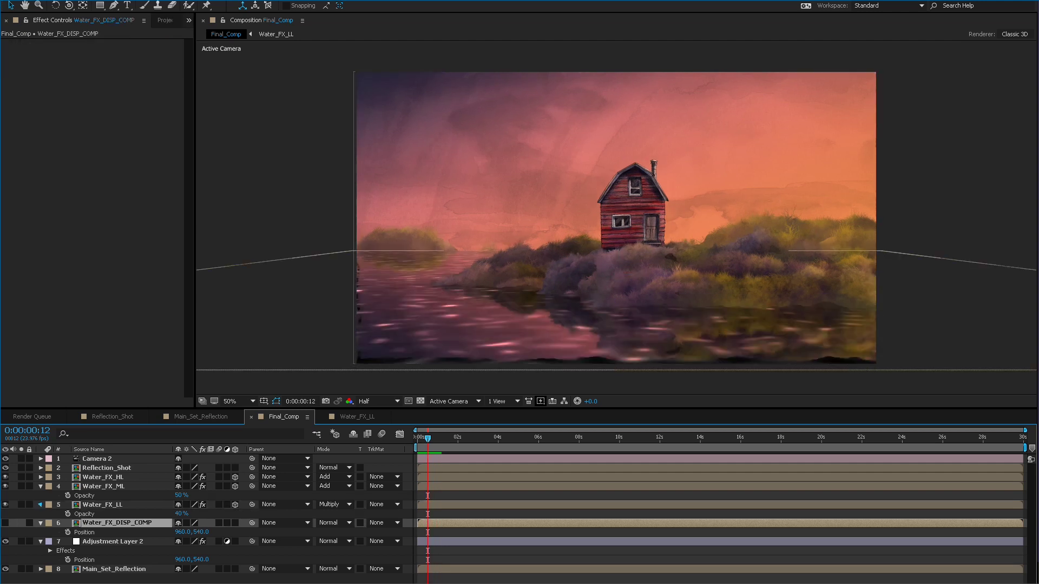
pyautogui.click(40, 505)
pyautogui.click(40, 486)
pyautogui.click(40, 505)
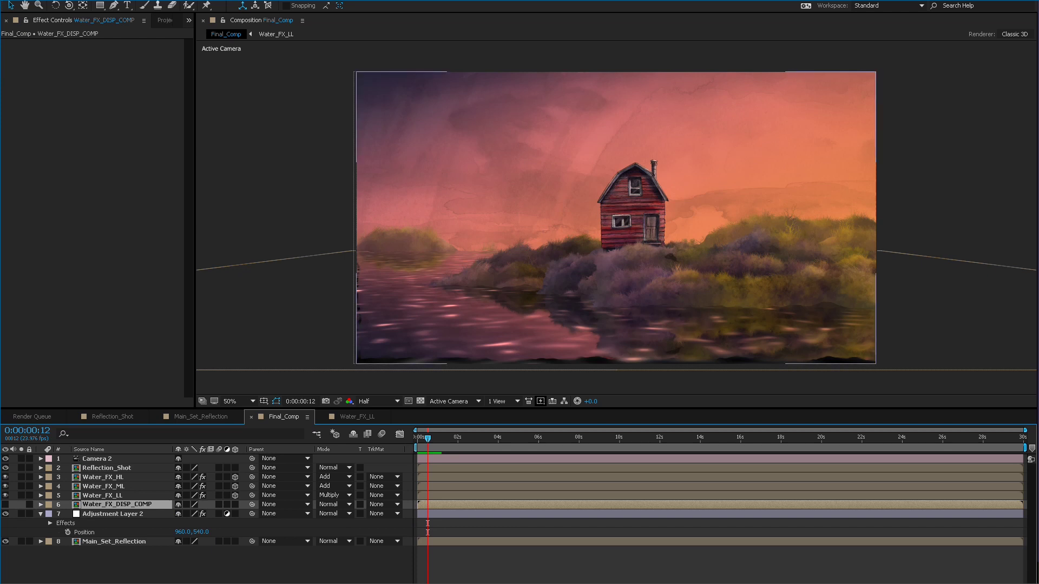
# Step: Duplicate the Water_FX_LL layer and replace the lower copy's source with the project's Black Solid 3
pyautogui.click(164, 21)
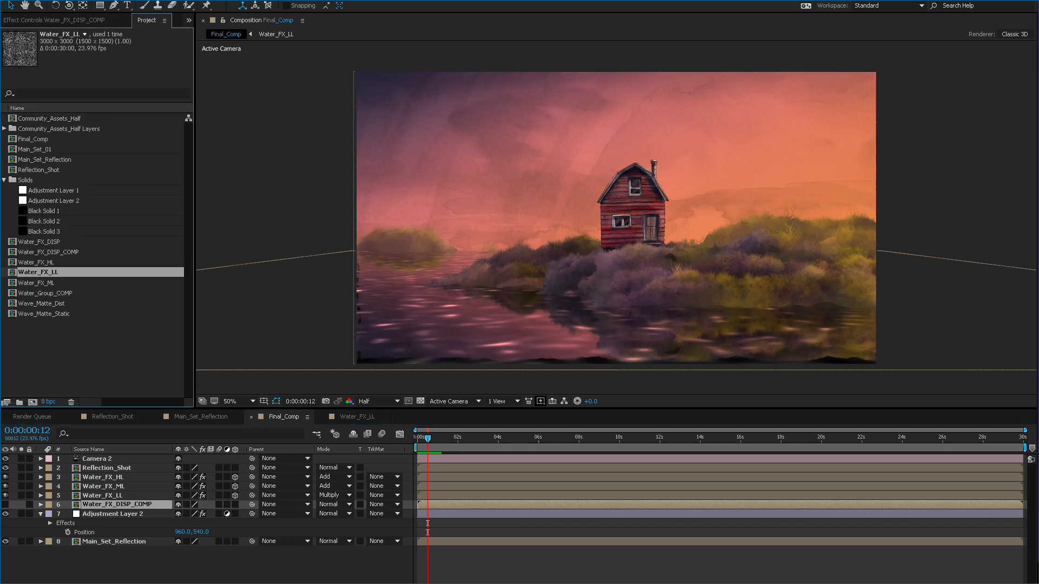
pyautogui.click(47, 231)
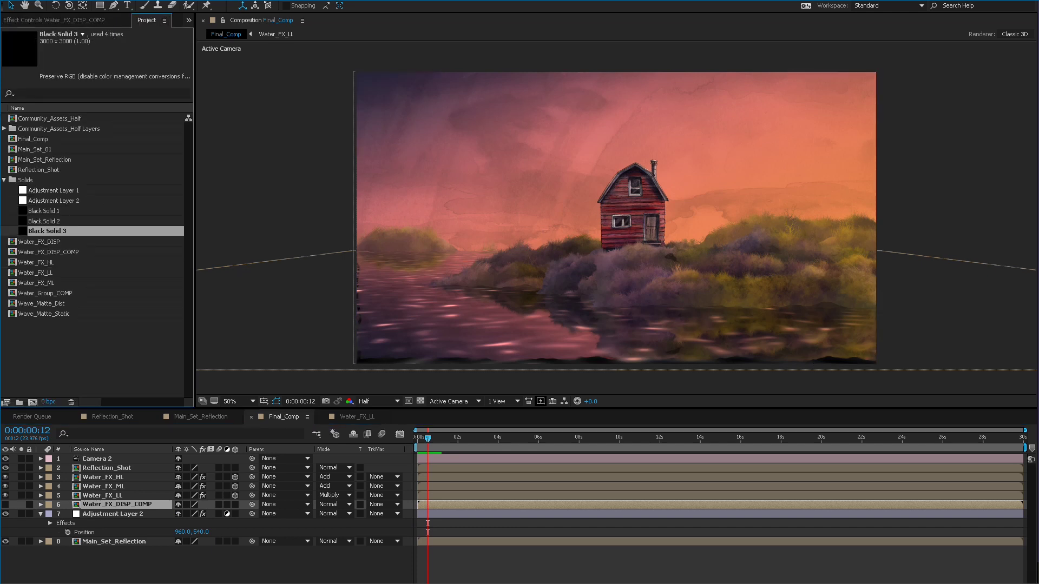
pyautogui.click(113, 514)
pyautogui.click(116, 505)
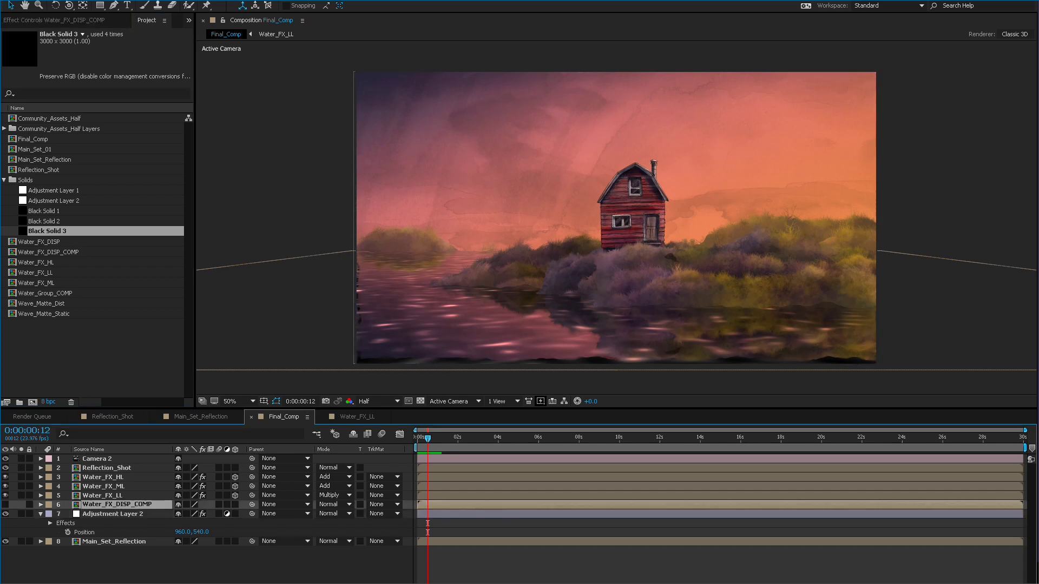
pyautogui.click(103, 496)
pyautogui.hotkey('ctrl', 'd')
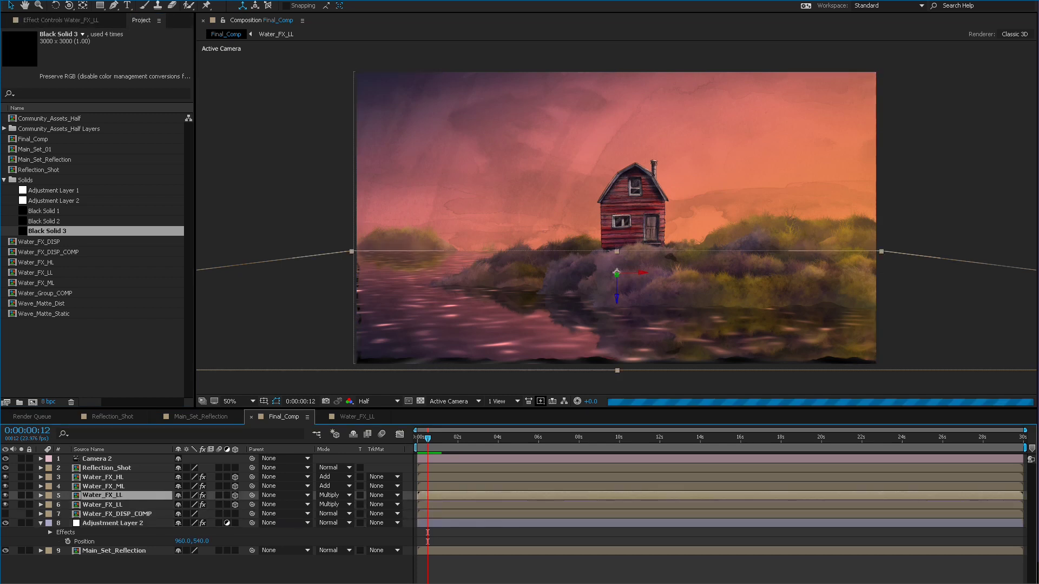
pyautogui.moveTo(47, 231); pyautogui.dragTo(102, 505)
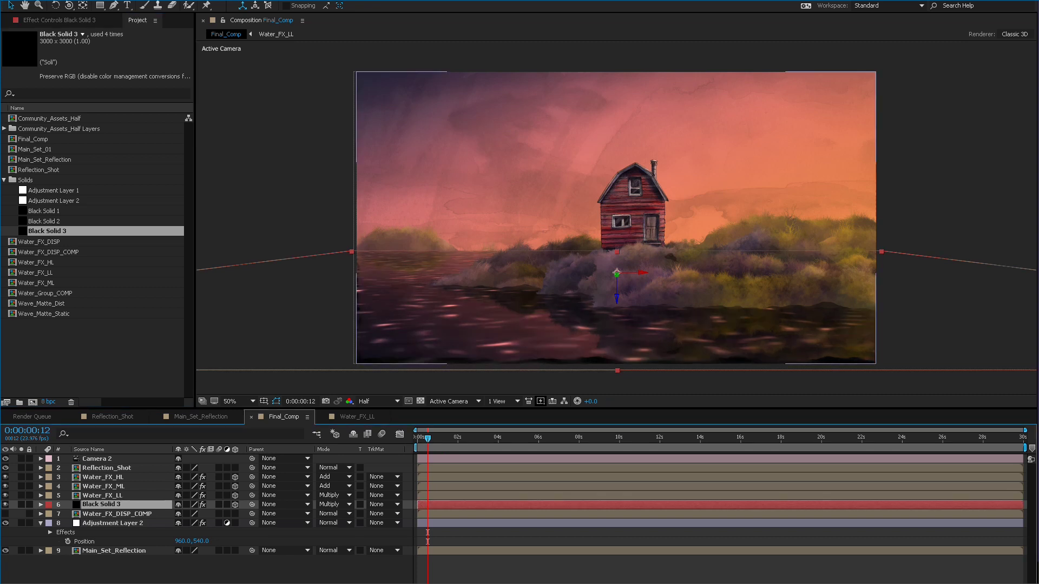
# Step: Set the Tint effect's Map Black To on Black Solid 3 to a pink sampled from the sky, leaving Map White To white
pyautogui.click(68, 20)
pyautogui.click(11, 43)
pyautogui.click(12, 43)
pyautogui.click(111, 61)
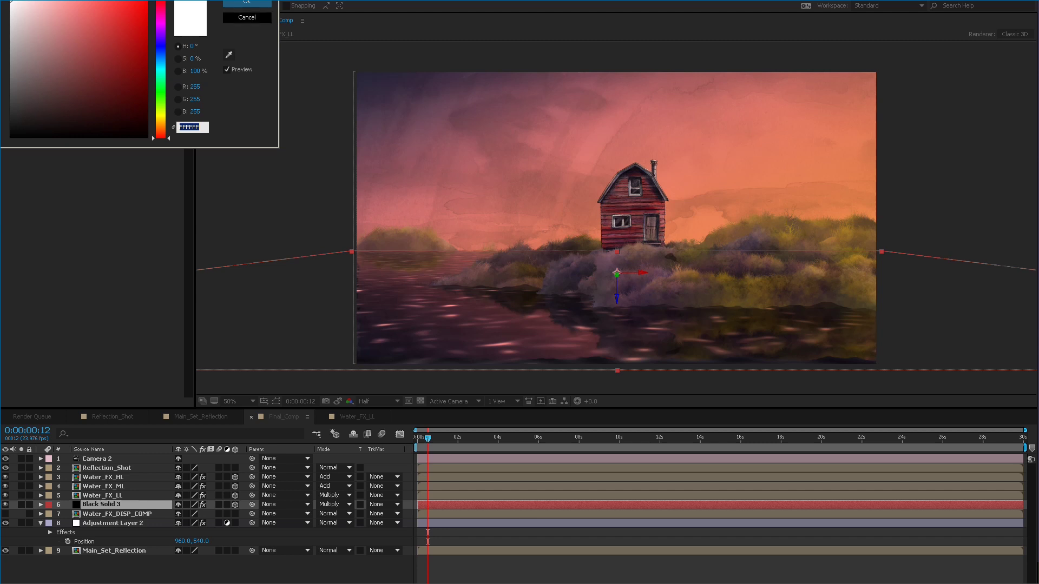
pyautogui.click(247, 17)
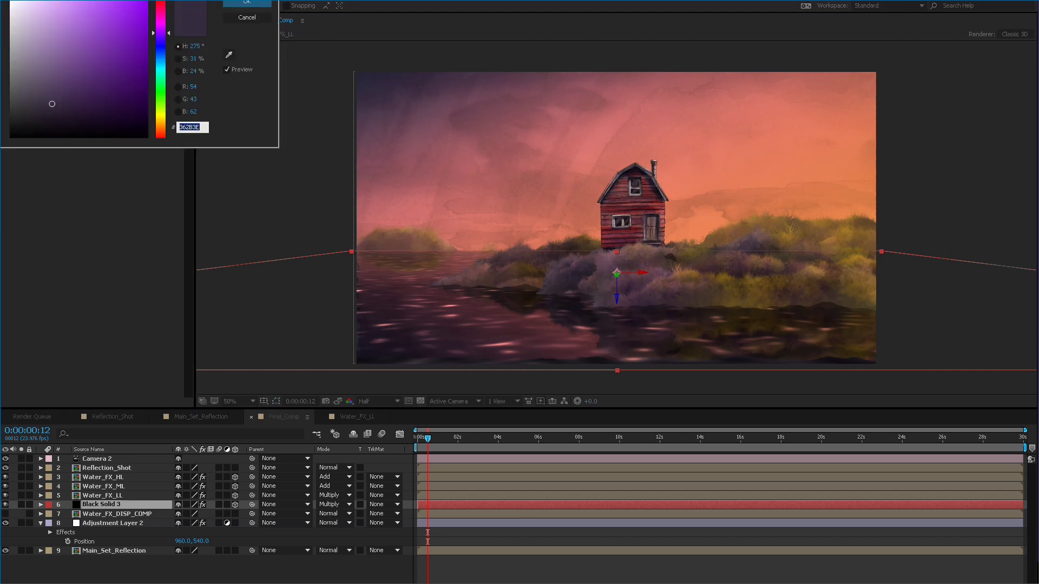
pyautogui.click(229, 55)
pyautogui.click(514, 186)
pyautogui.click(247, 2)
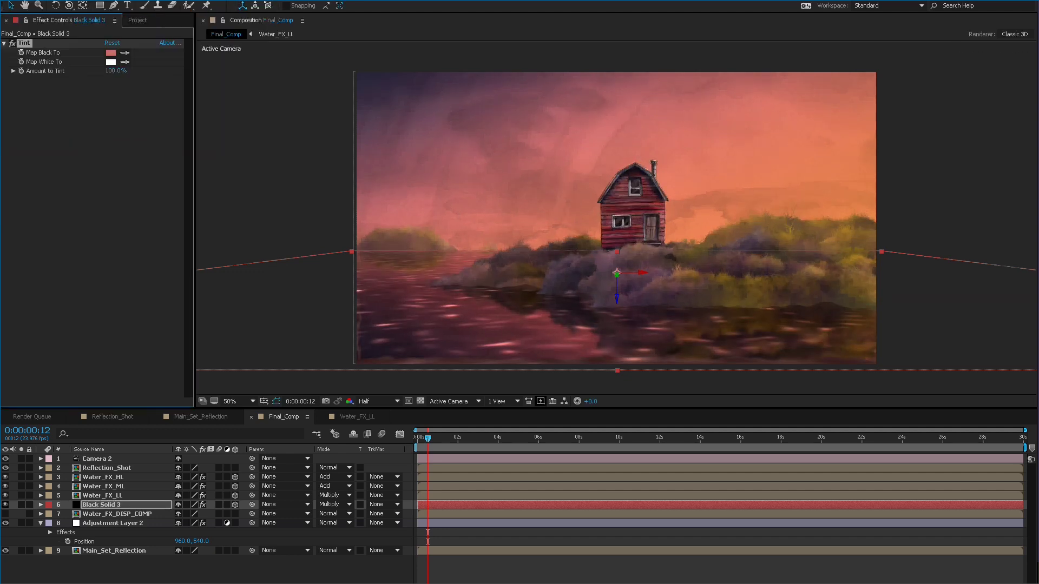
# Step: Try Black Solid 3 above Water_FX_HL in the layer stack and return it to beneath Water_FX_LL
pyautogui.moveTo(102, 505); pyautogui.dragTo(102, 473)
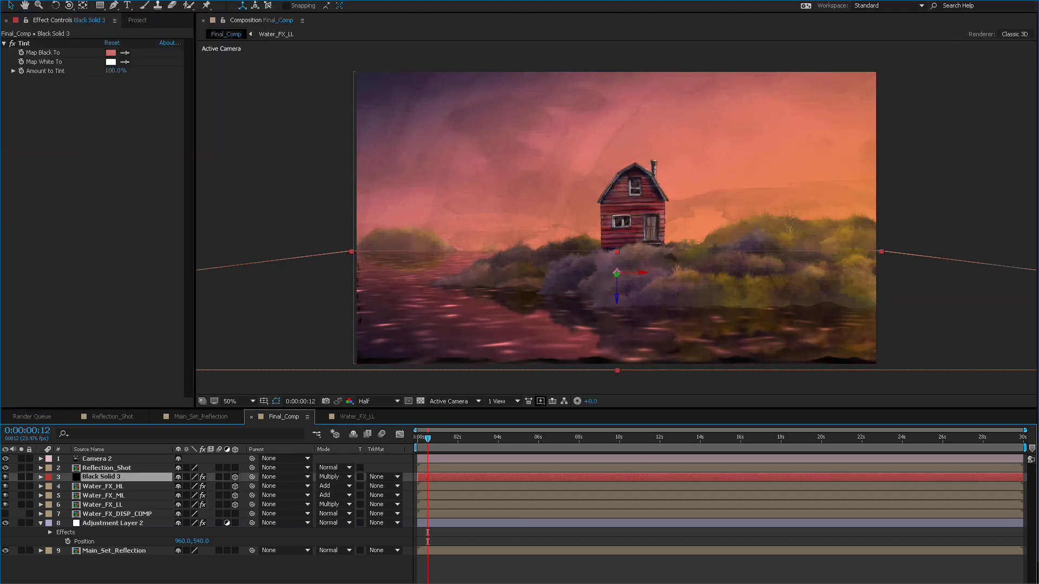
pyautogui.hotkey('ctrl', '[')
pyautogui.hotkey('ctrl', '[')
pyautogui.hotkey('ctrl', '[')
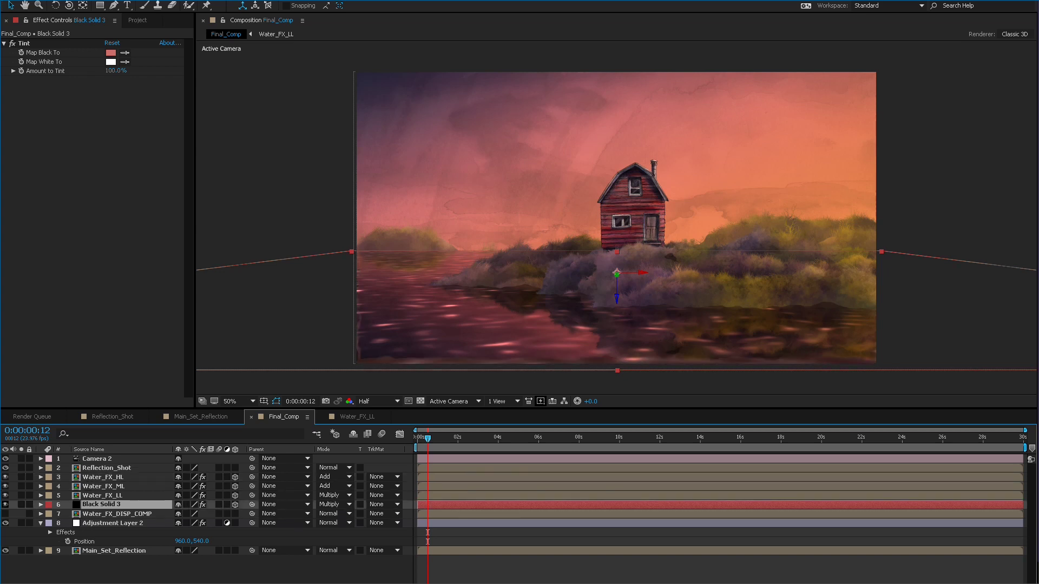
# Step: Try Black Solid 3 at 81% opacity, soloing the layer and toggling its visibility to compare the water colour
pyautogui.click(21, 505)
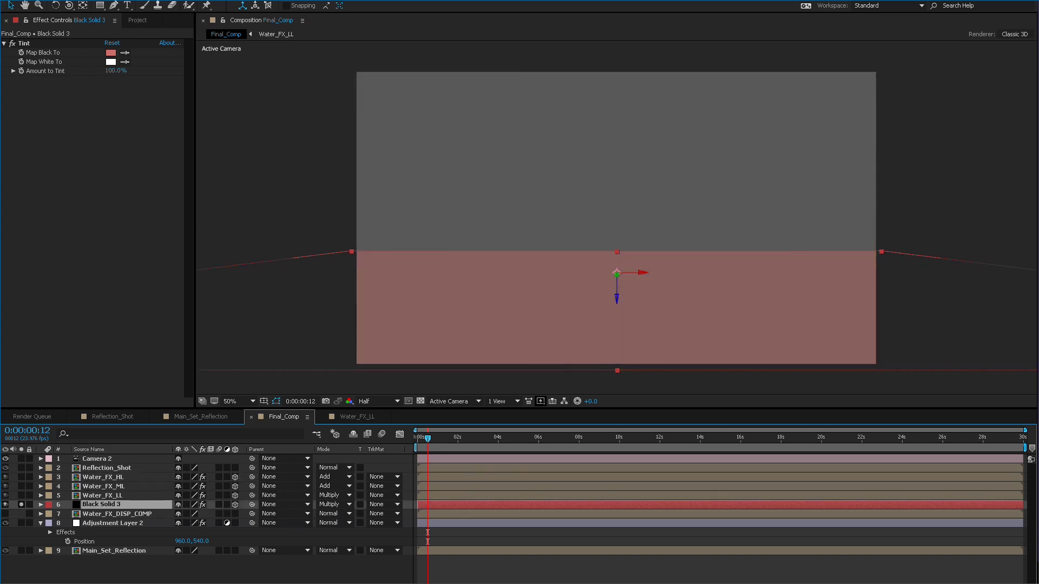
pyautogui.press('t')
pyautogui.moveTo(181, 515); pyautogui.dragTo(203, 515)
pyautogui.click(21, 505)
pyautogui.click(21, 505)
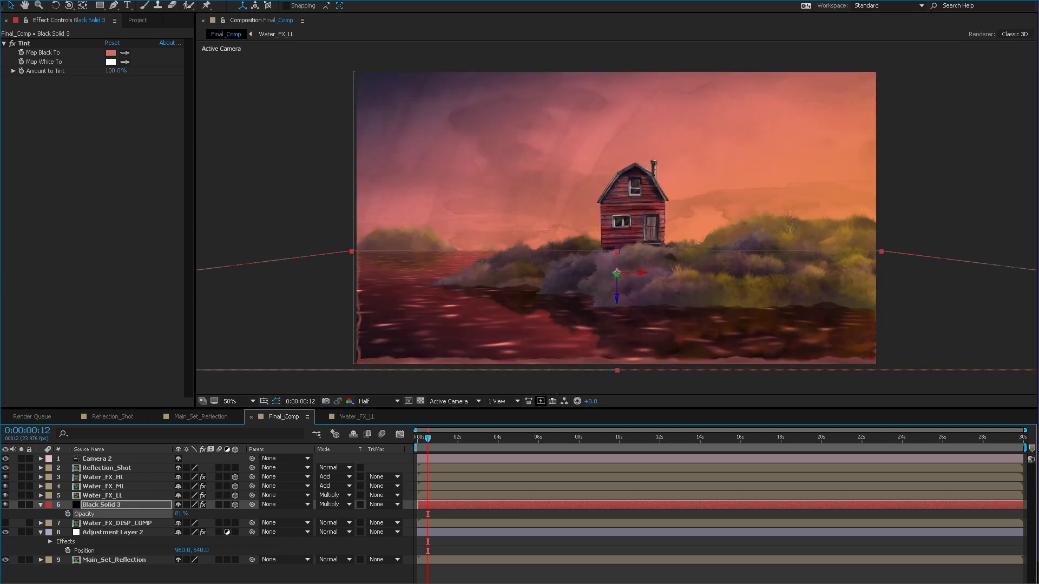
pyautogui.click(5, 505)
pyautogui.click(5, 504)
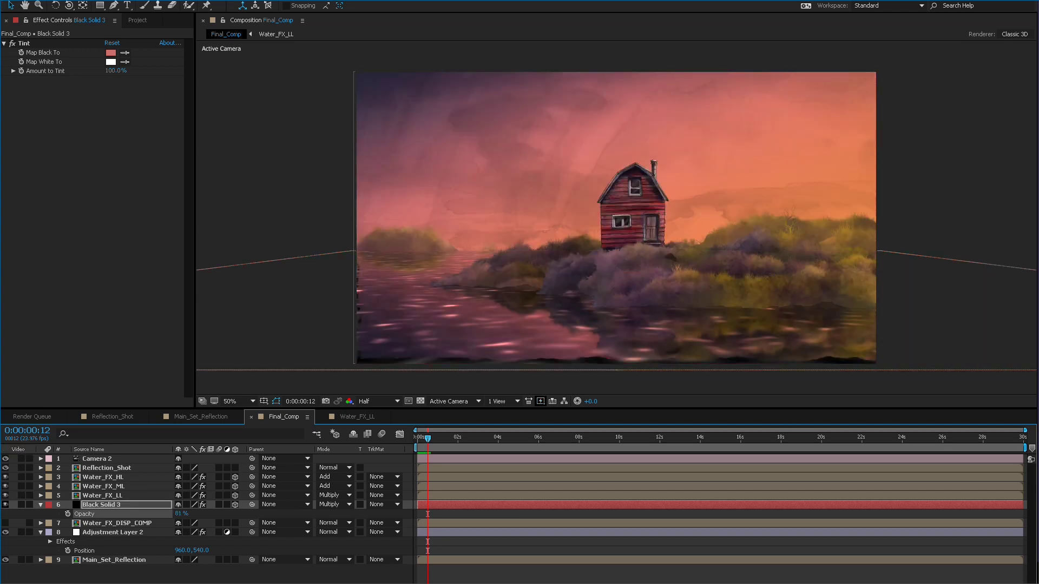
# Step: Change Black Solid 3's blending mode to Normal and keep the layer directly beneath Water_FX_LL
pyautogui.moveTo(102, 505); pyautogui.dragTo(103, 492)
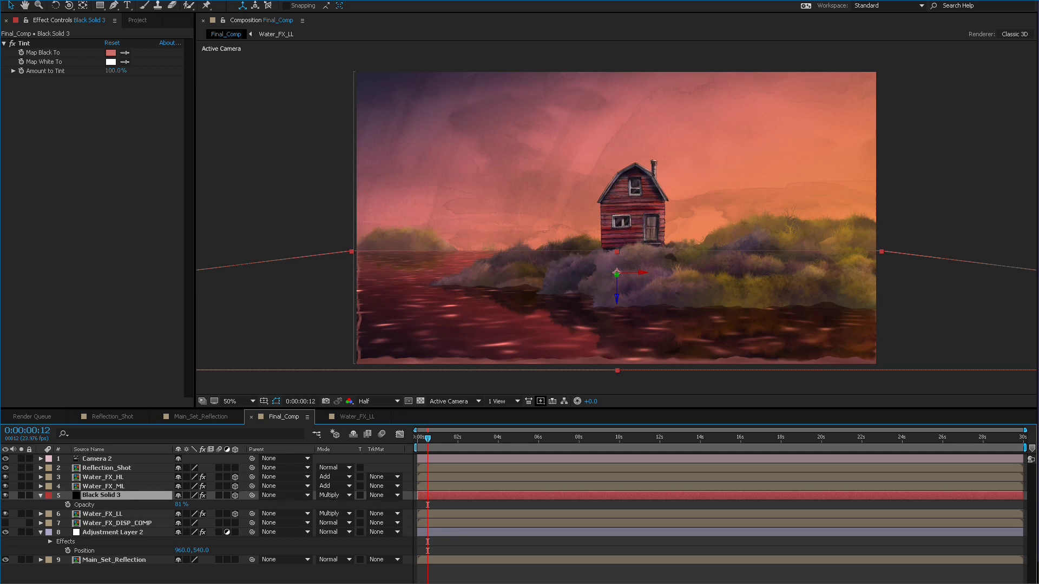
pyautogui.click(333, 495)
pyautogui.click(336, 111)
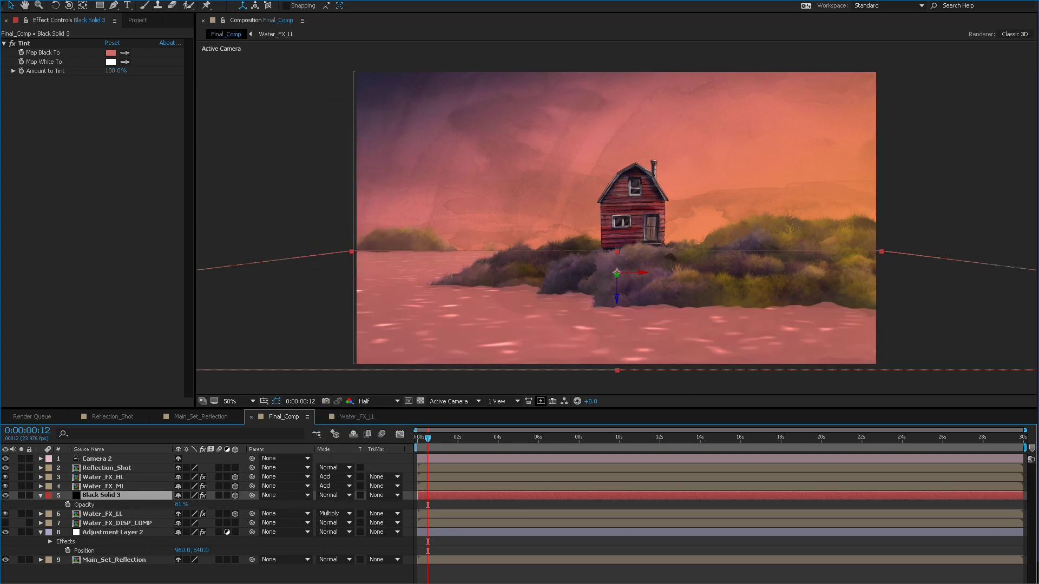
pyautogui.hotkey('ctrl', '[')
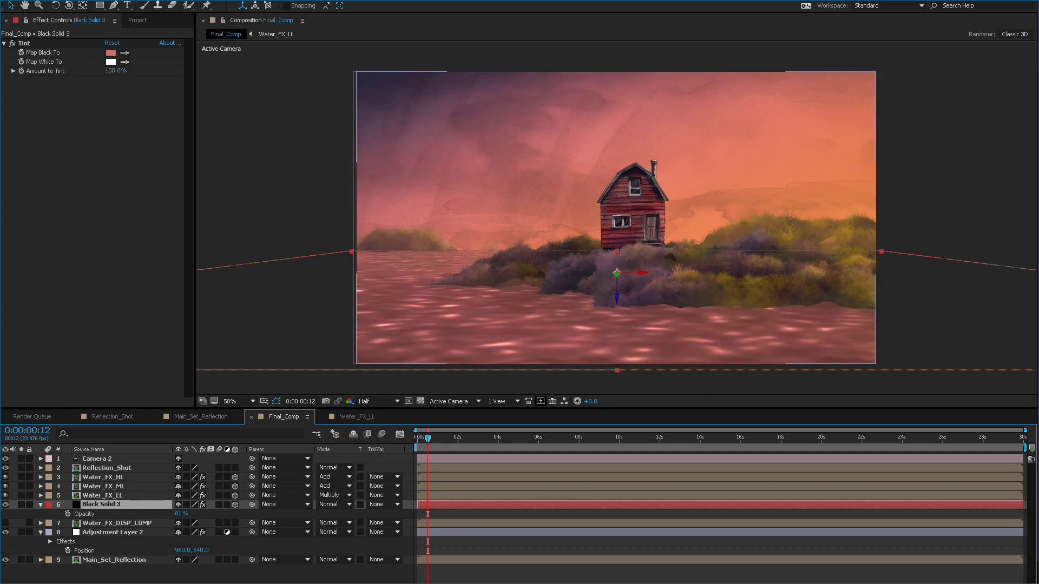
pyautogui.hotkey('ctrl', 's')
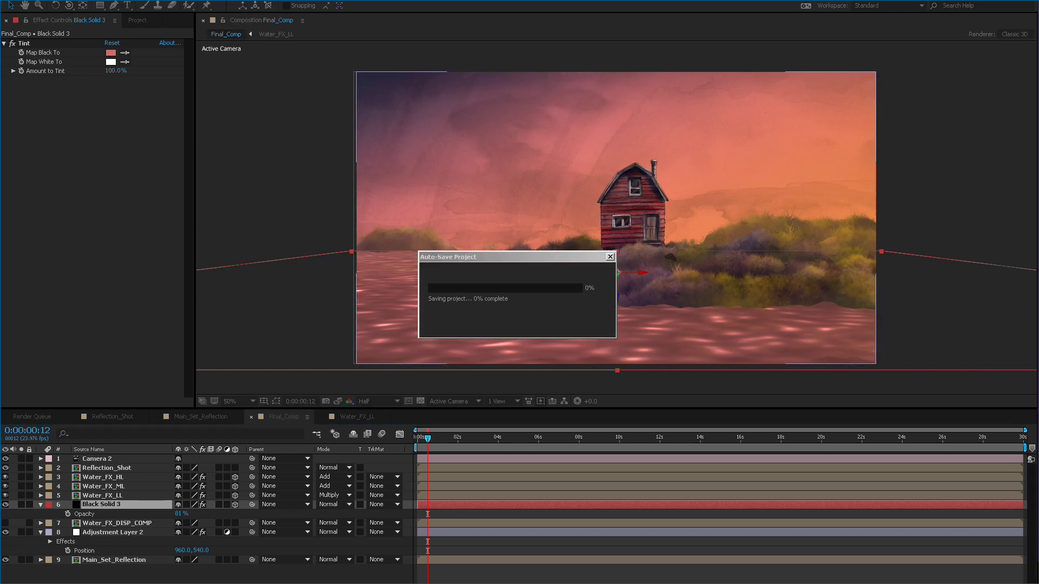
# Step: Set the opacity of Black Solid 3 to 40%
pyautogui.moveTo(179, 514); pyautogui.dragTo(143, 514)
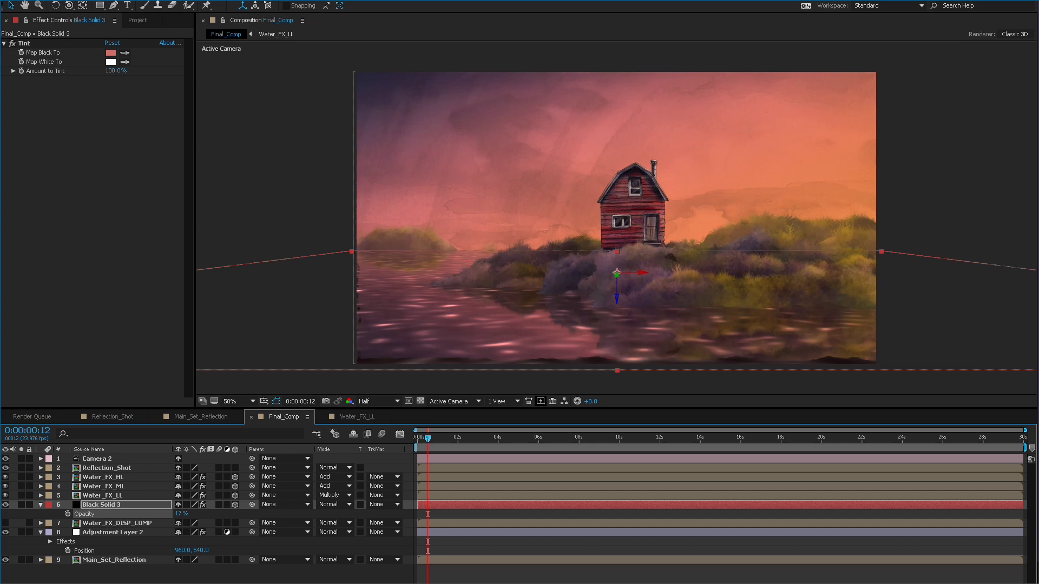
pyautogui.moveTo(186, 513); pyautogui.dragTo(190, 514)
pyautogui.click(182, 514)
pyautogui.write('40')
pyautogui.press('Return')
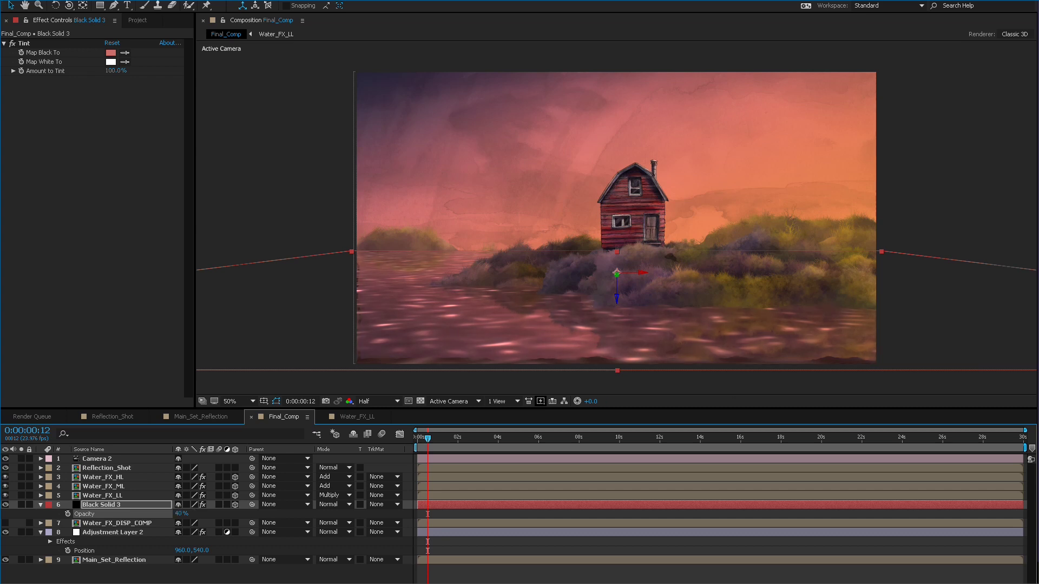
# Step: Preview the tinted water in Final_Comp and return to the first frame
pyautogui.press('space')
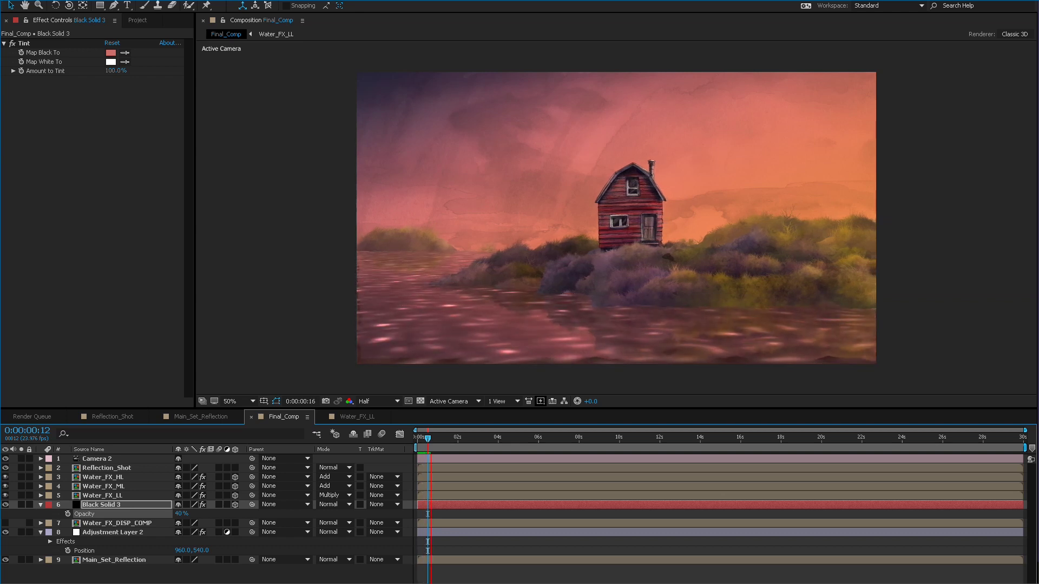
pyautogui.press('space')
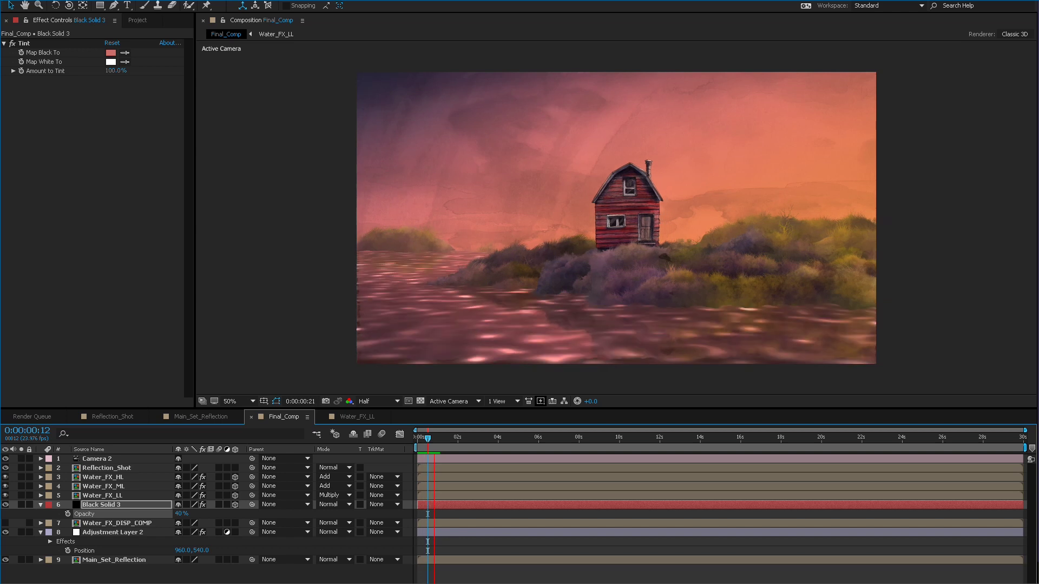
pyautogui.press('space')
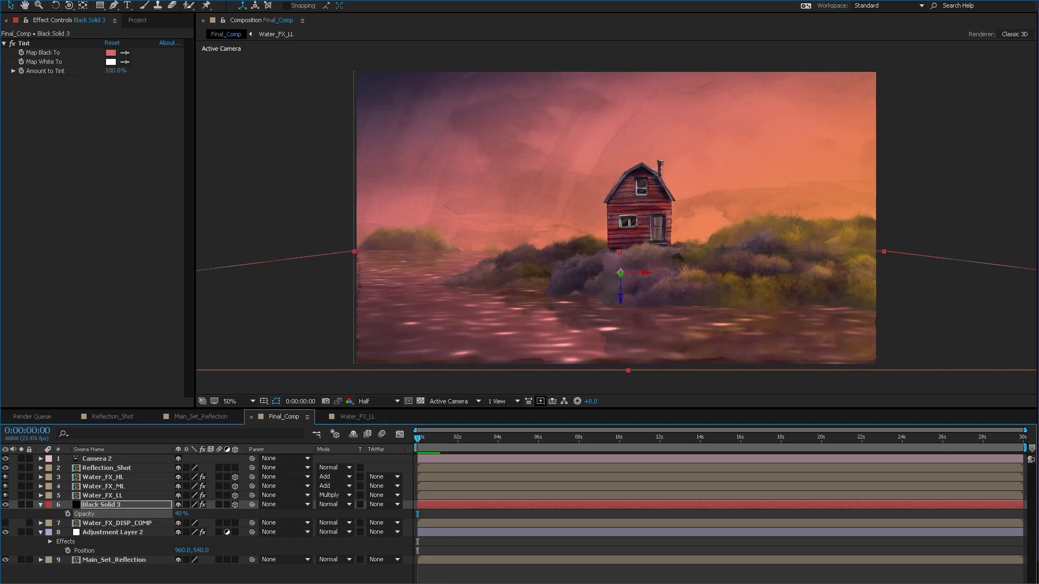
# Step: Move Black Solid 3 beneath Adjustment Layer 2, directly above Main_Set_Reflection
pyautogui.moveTo(103, 505); pyautogui.dragTo(105, 556)
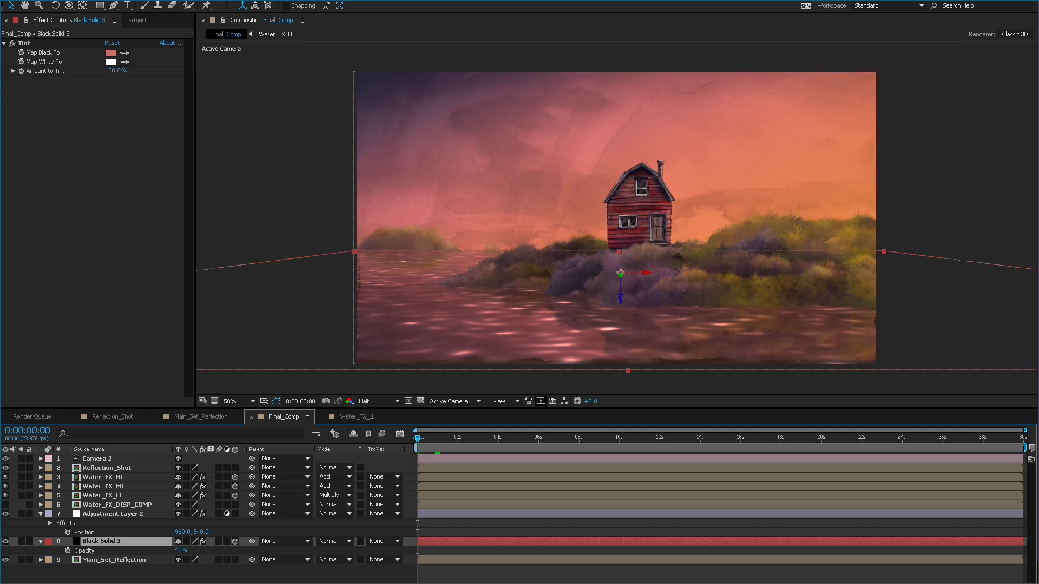
pyautogui.click(112, 514)
pyautogui.click(103, 541)
pyautogui.click(112, 515)
pyautogui.click(103, 542)
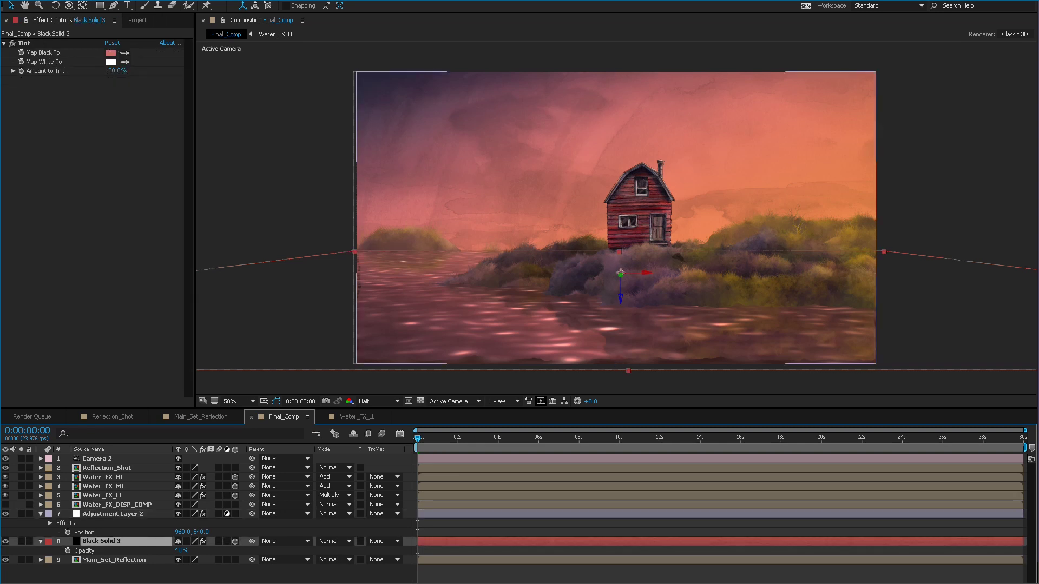
# Step: Replace Black Solid 3's source with BG_Wash_02/Community_Assets_Half.psd and set the layer's vertical scale to 863%
pyautogui.click(137, 20)
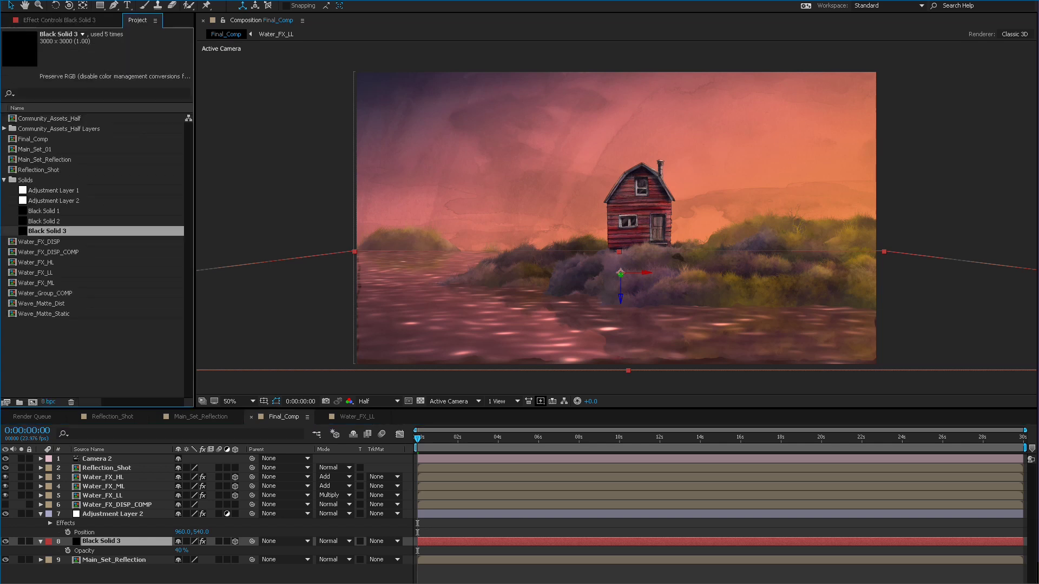
pyautogui.click(38, 262)
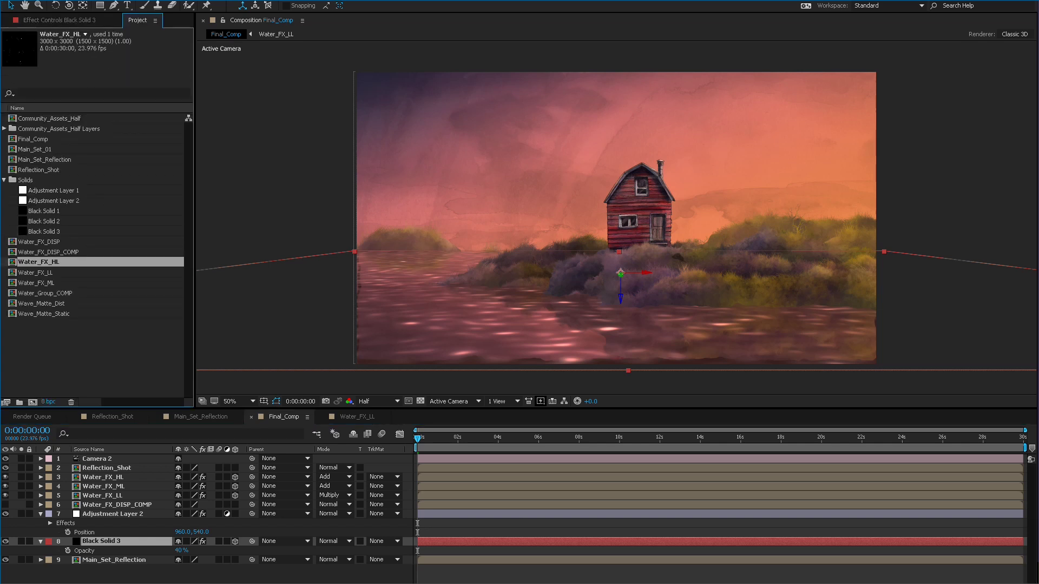
pyautogui.click(4, 129)
pyautogui.click(84, 129)
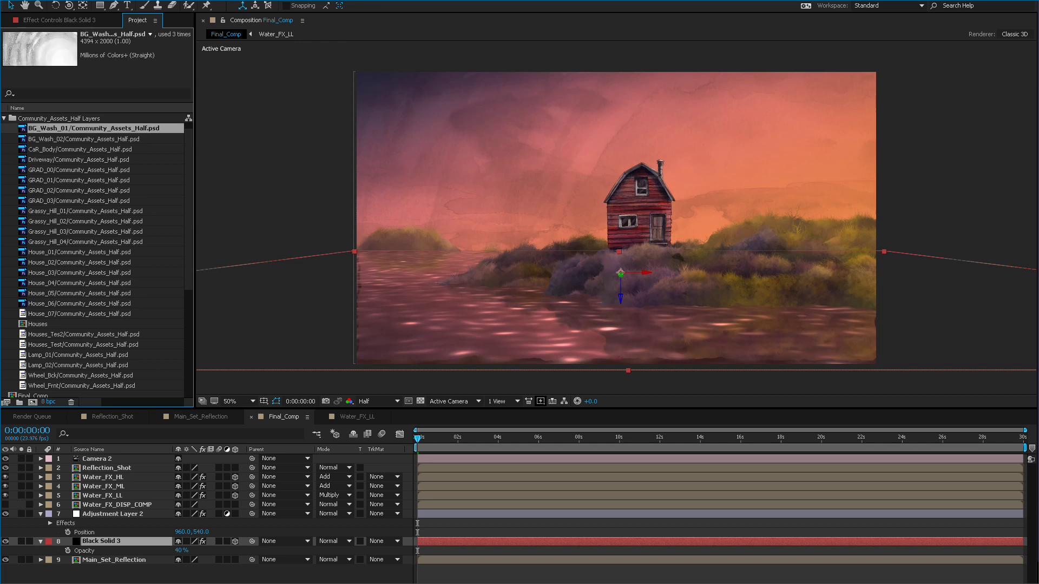
pyautogui.click(83, 139)
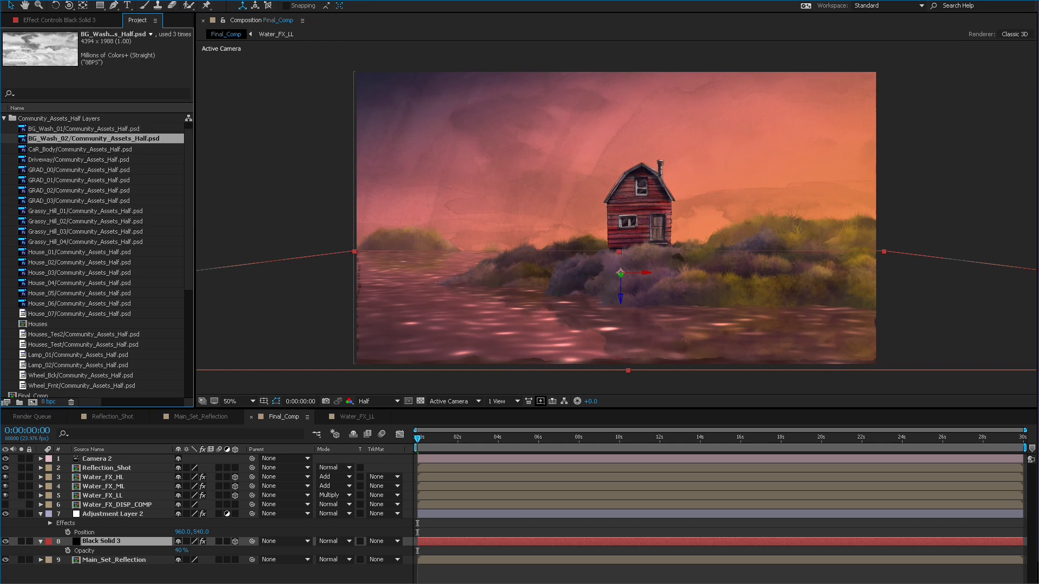
pyautogui.hotkey('ctrl', 'alt', '/')
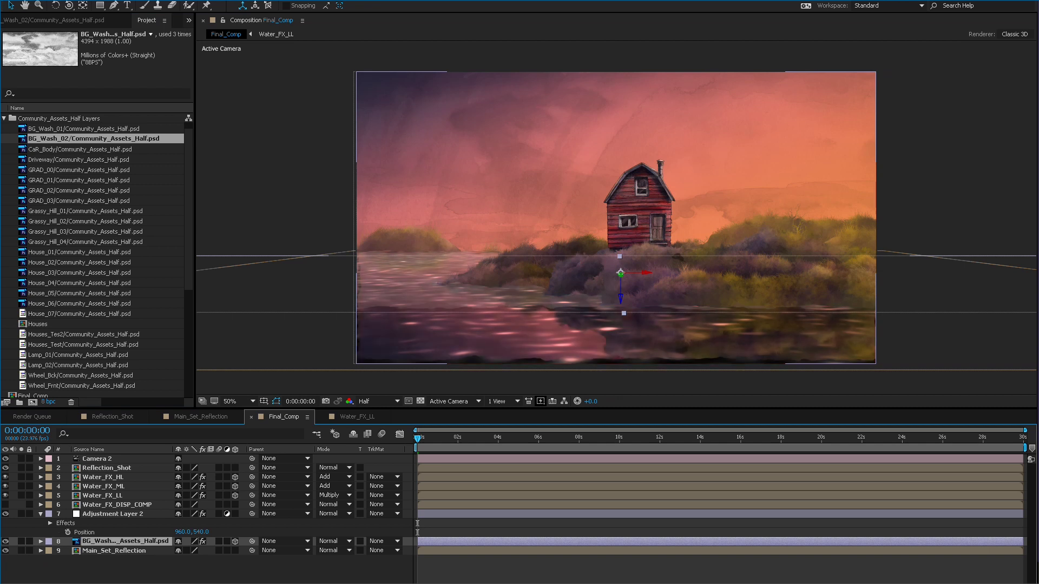
pyautogui.press('s')
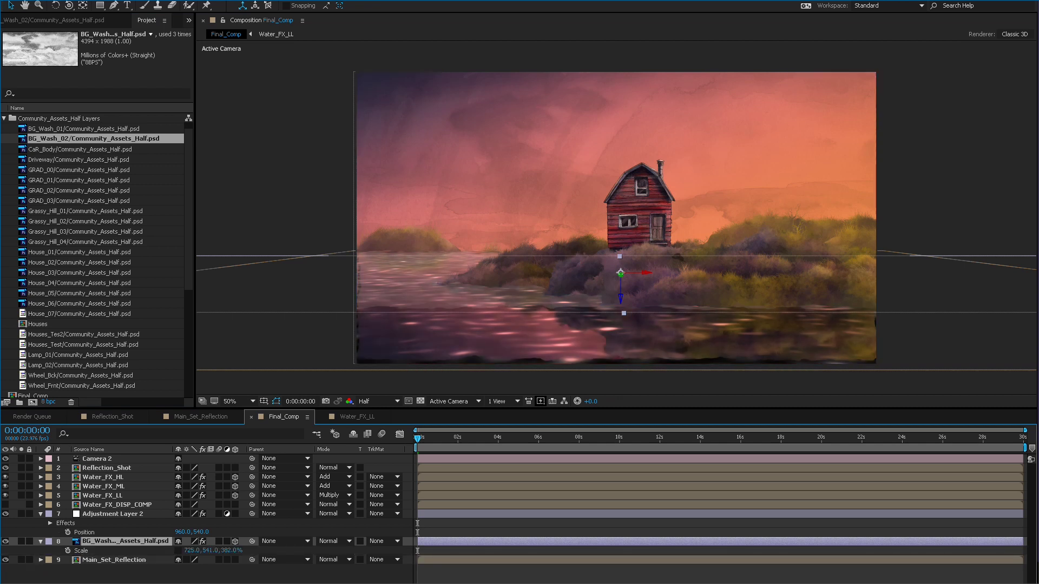
pyautogui.moveTo(208, 551); pyautogui.dragTo(383, 550)
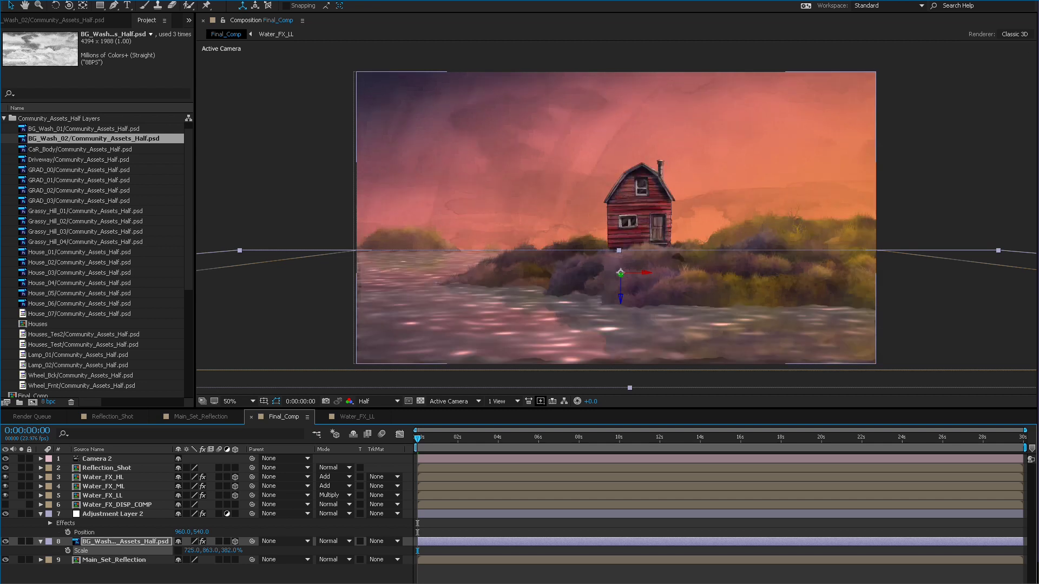
# Step: Set the wash layer's Tint Map White To colour to dark purple 362B3E
pyautogui.click(52, 20)
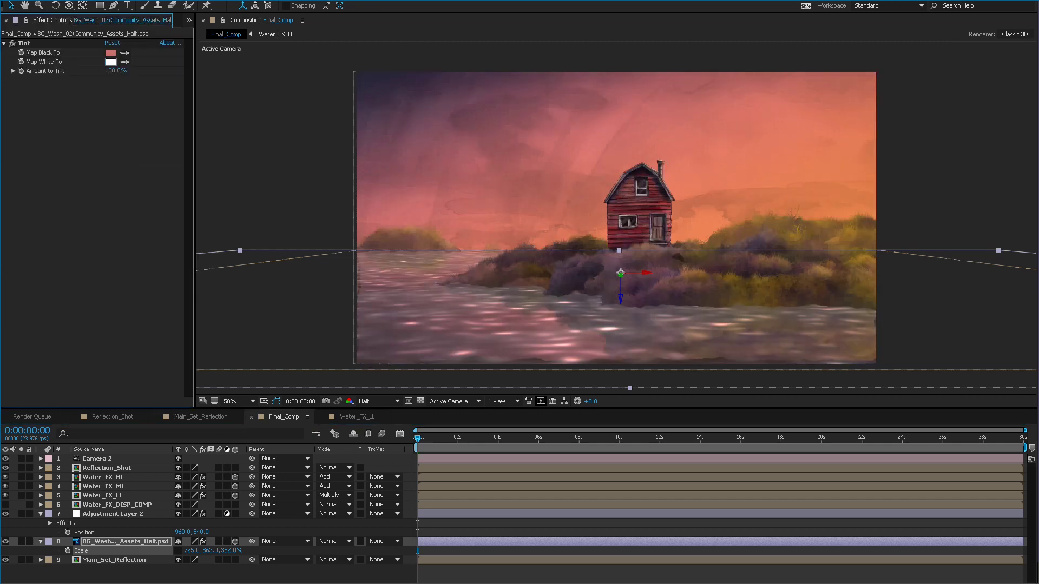
pyautogui.click(110, 62)
pyautogui.click(161, 45)
pyautogui.click(161, 25)
pyautogui.click(228, 55)
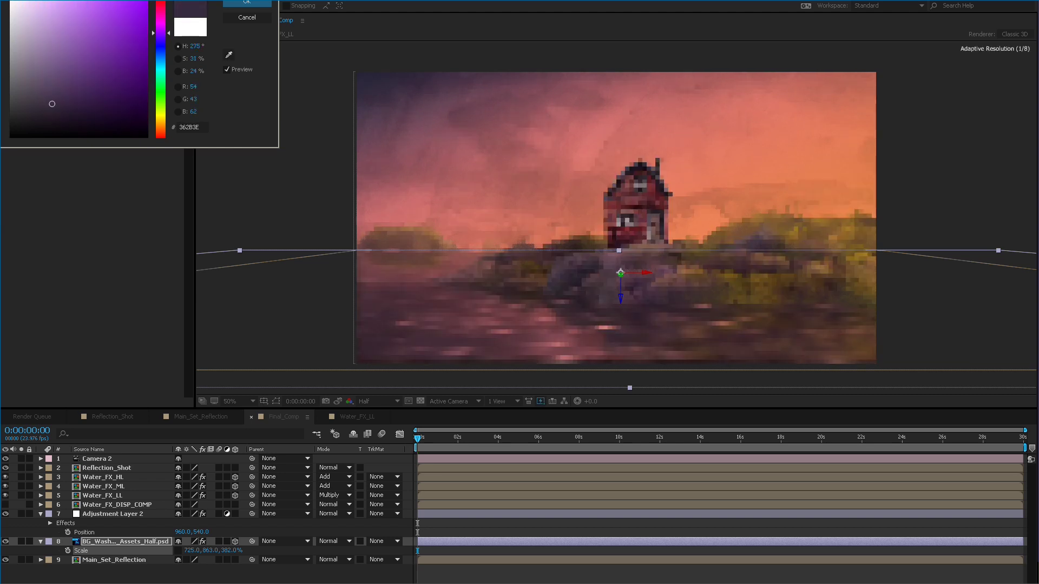
pyautogui.click(247, 3)
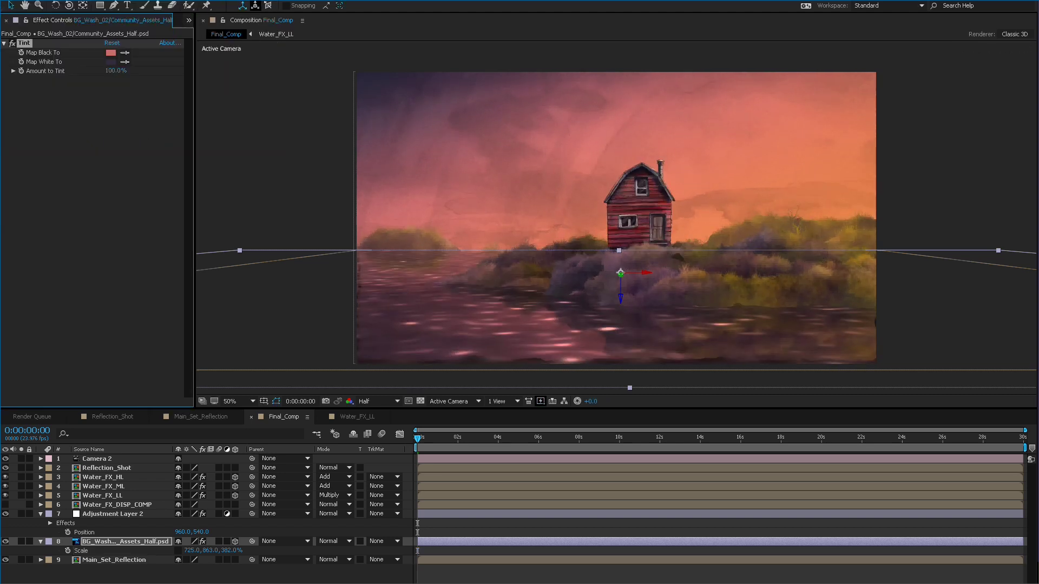
# Step: Solo the BG_Wash_02 layer together with Adjustment Layer 2 and preview the tinted wash on its own
pyautogui.click(21, 541)
pyautogui.press('space')
pyautogui.click(22, 514)
pyautogui.moveTo(549, 438); pyautogui.dragTo(498, 439)
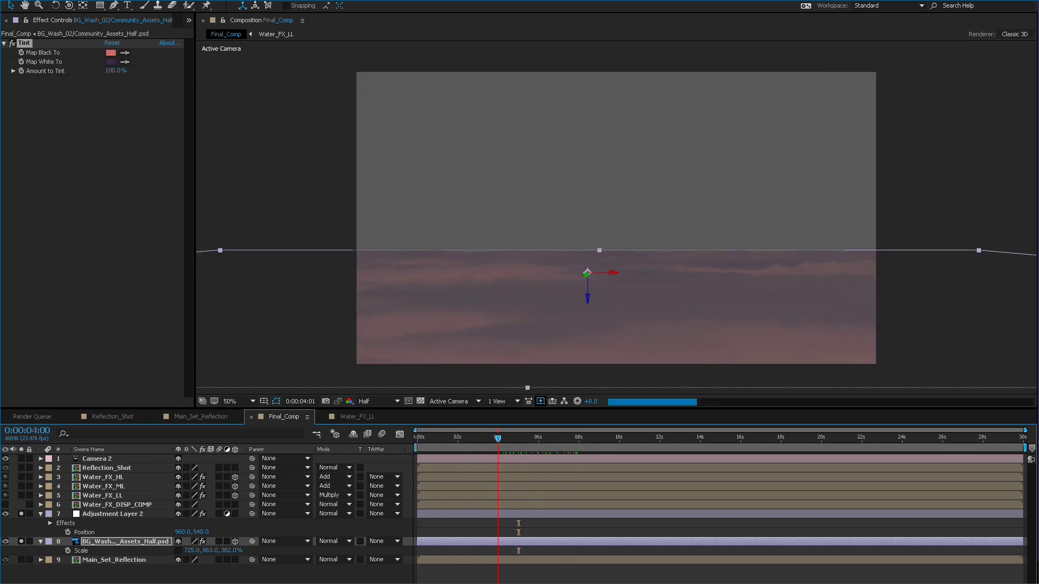
pyautogui.press('space')
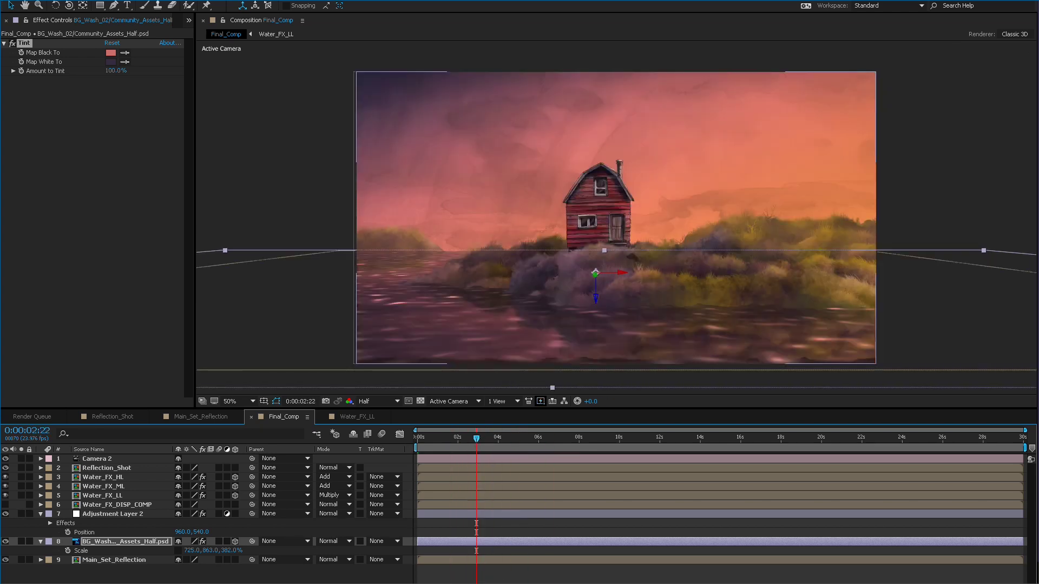
# Step: Compare the water with and without the BG_Wash_02 layer and preview Final_Comp from the first frame
pyautogui.click(124, 542)
pyautogui.click(6, 541)
pyautogui.click(6, 541)
pyautogui.press('Home')
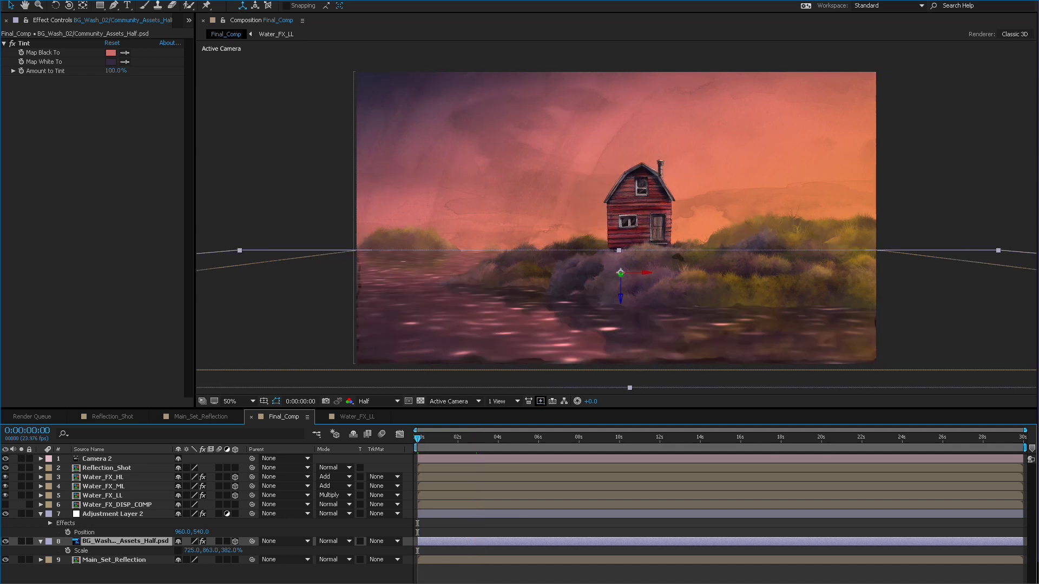
pyautogui.press('space')
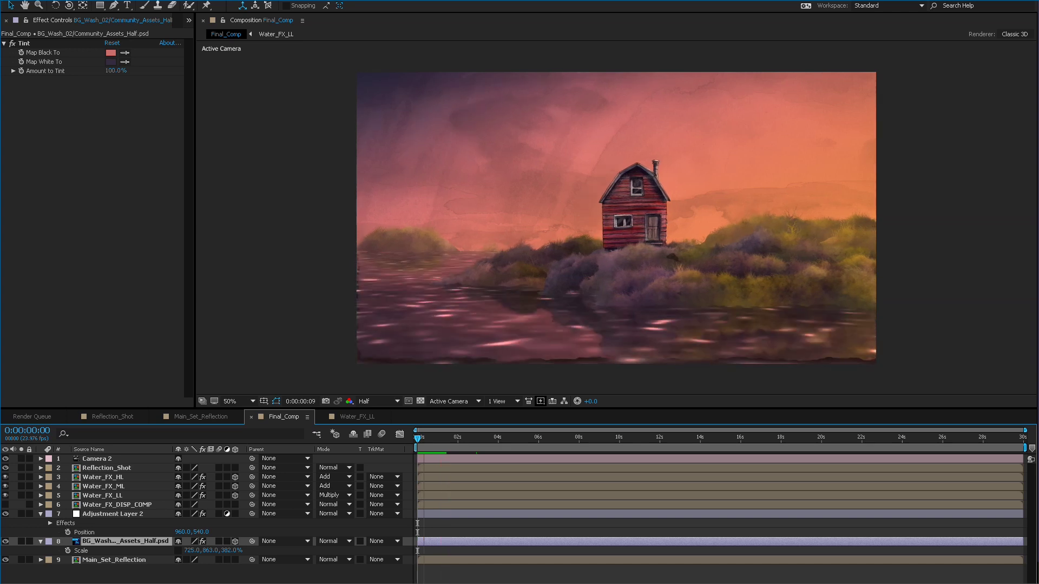
pyautogui.press('space')
# Step: Compare the water with Water_FX_LL hidden and shown, and set that layer's opacity to 25%
pyautogui.click(116, 505)
pyautogui.click(6, 495)
pyautogui.click(5, 495)
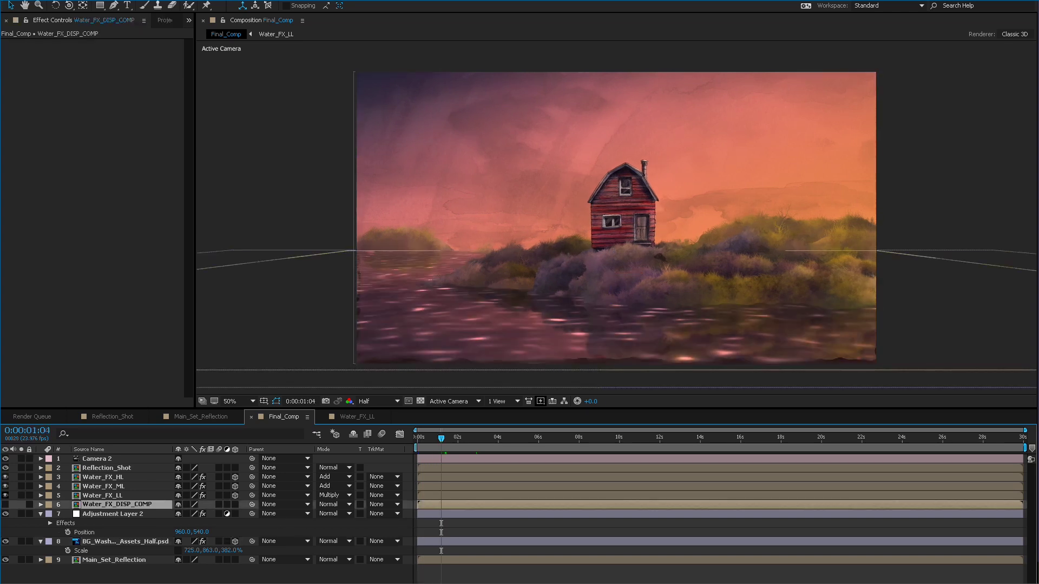
pyautogui.click(103, 496)
pyautogui.press('t')
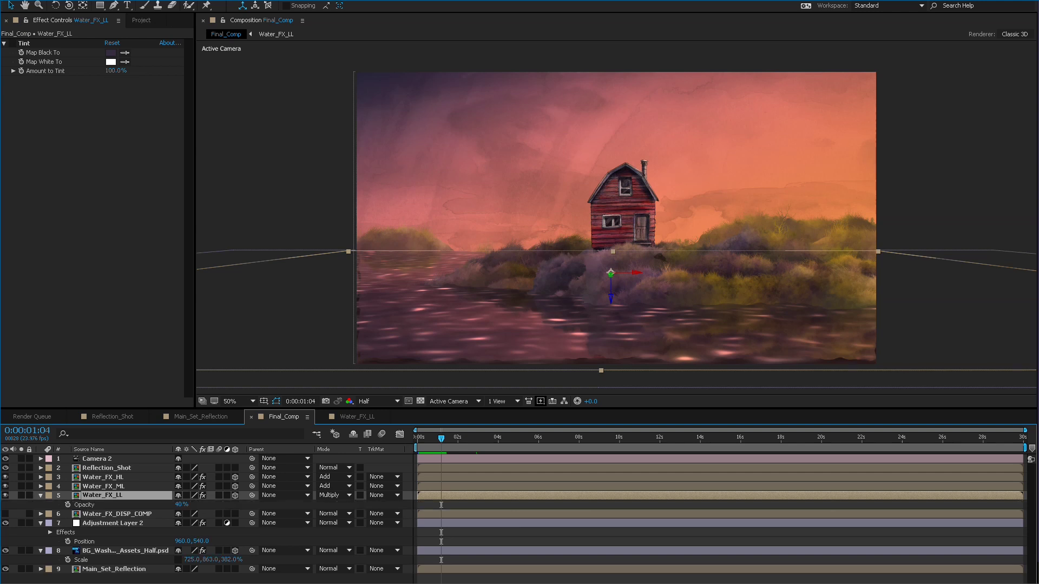
pyautogui.click(181, 505)
pyautogui.write('25')
pyautogui.press('Return')
# Step: Preview the softened ripples and compare the frame with the Water_FX_HL layer hidden and shown
pyautogui.press('space')
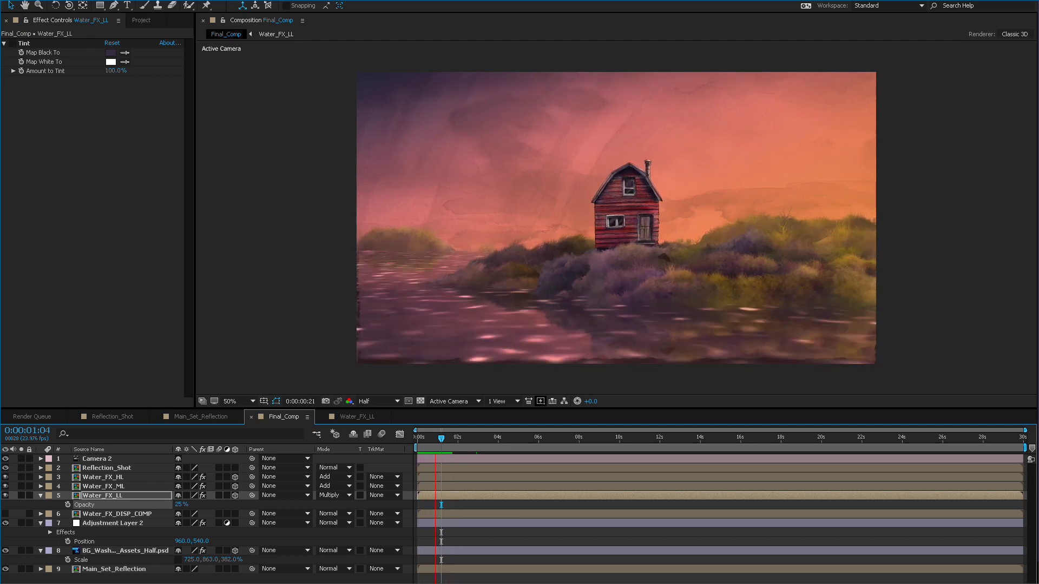
pyautogui.press('space')
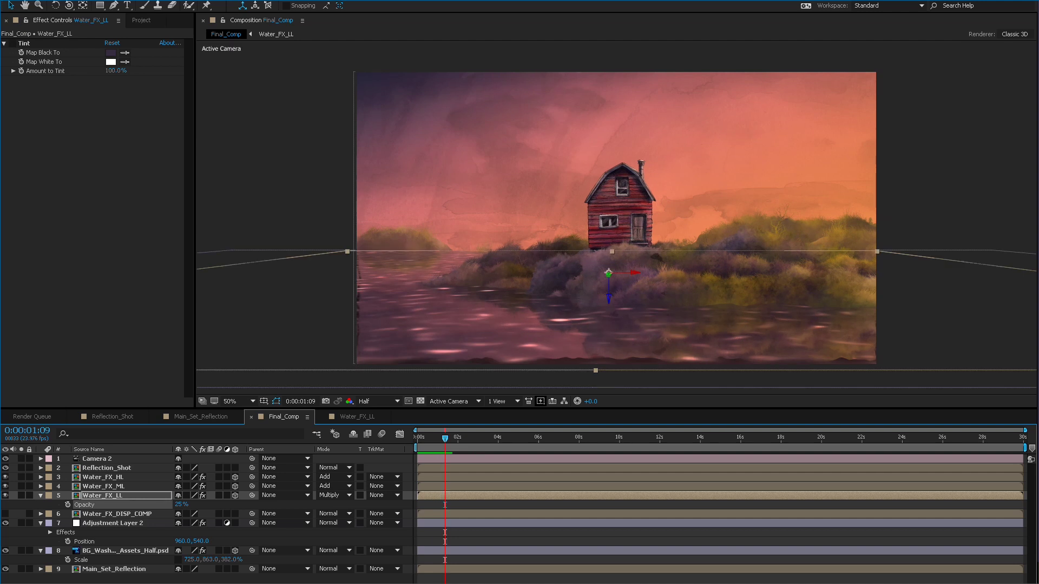
pyautogui.click(103, 487)
pyautogui.click(103, 477)
pyautogui.click(6, 477)
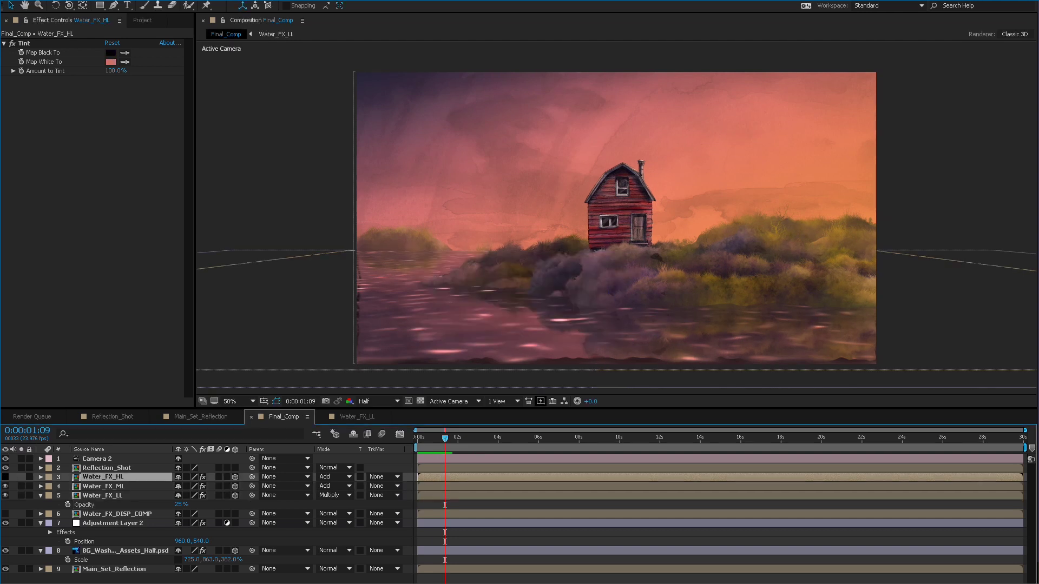
pyautogui.click(5, 476)
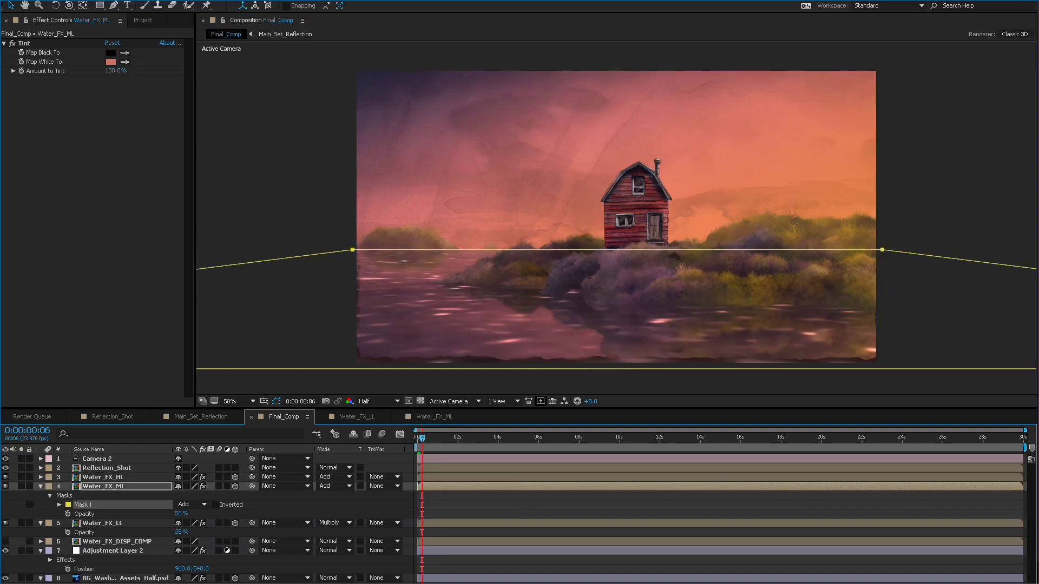
# Step: Open Water_FX_ML in its own layer view and move the whole of Mask 1 down by about a quarter of the layer's height
pyautogui.rightClick(107, 486)
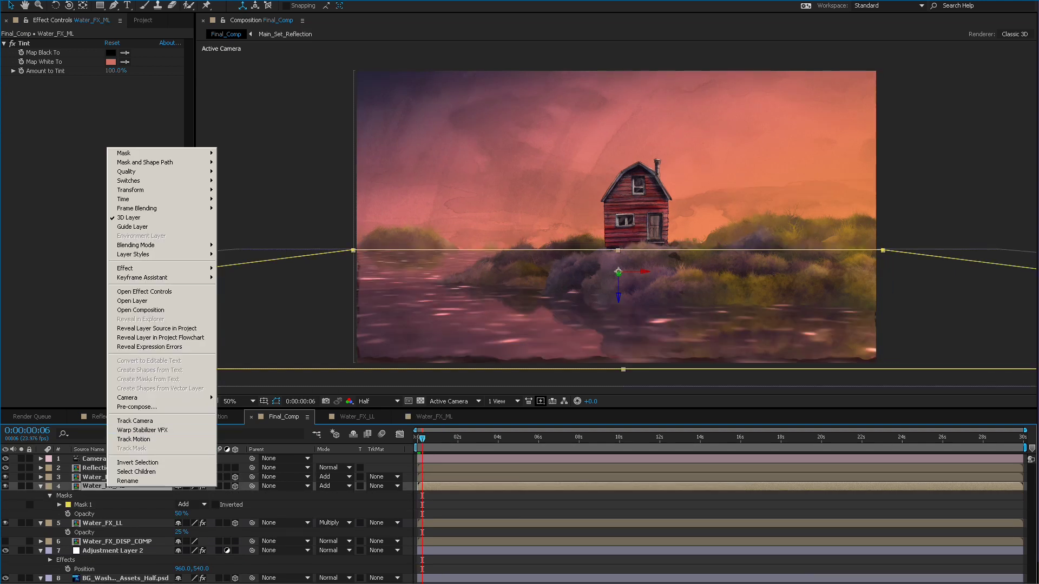
pyautogui.press('Down')
pyautogui.press('Up')
pyautogui.press('Up')
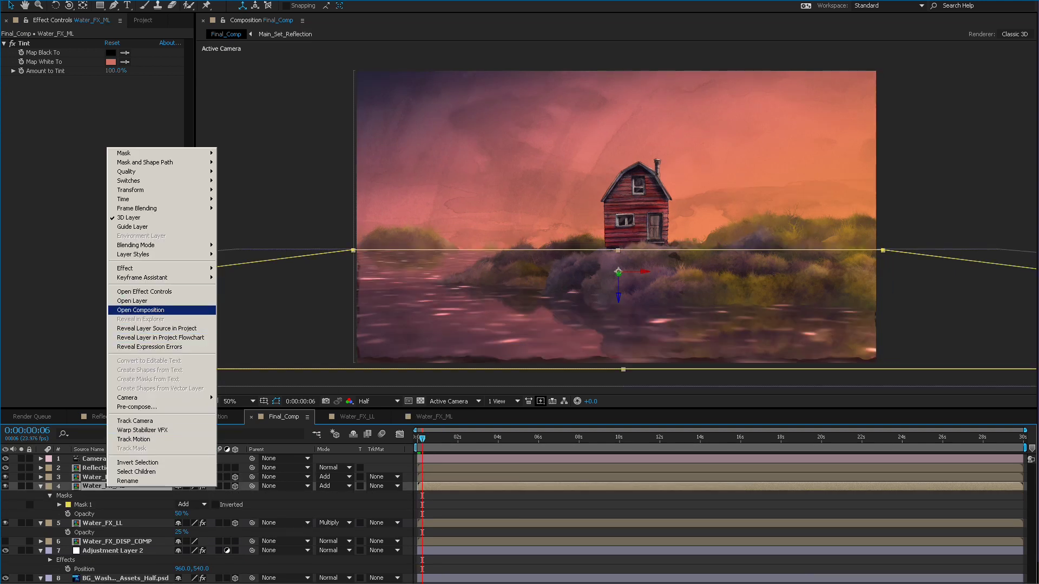
pyautogui.press('Up')
pyautogui.press('Return')
pyautogui.scroll(-3, 616, 197)
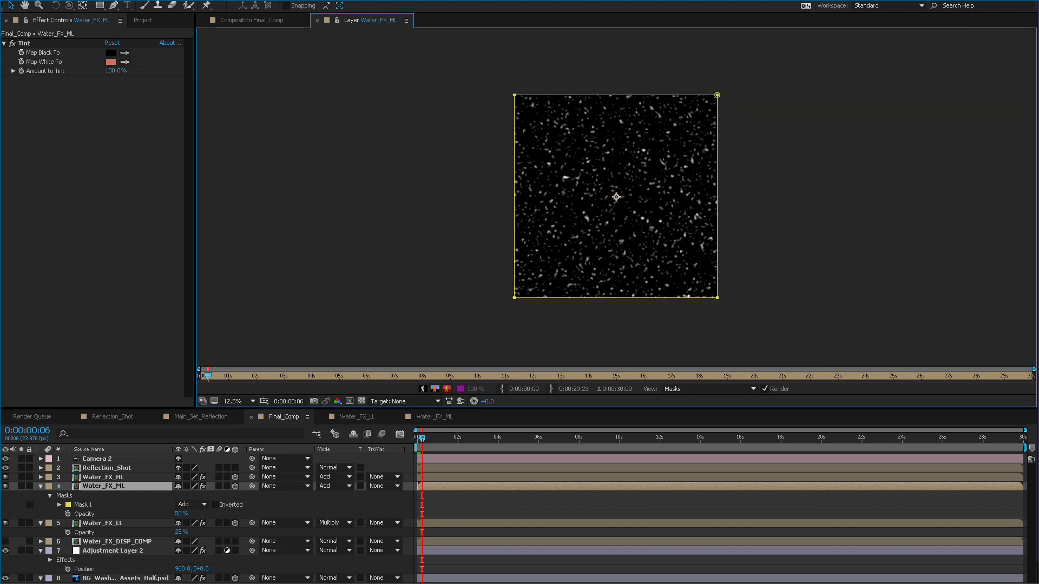
pyautogui.moveTo(489, 69); pyautogui.dragTo(795, 359)
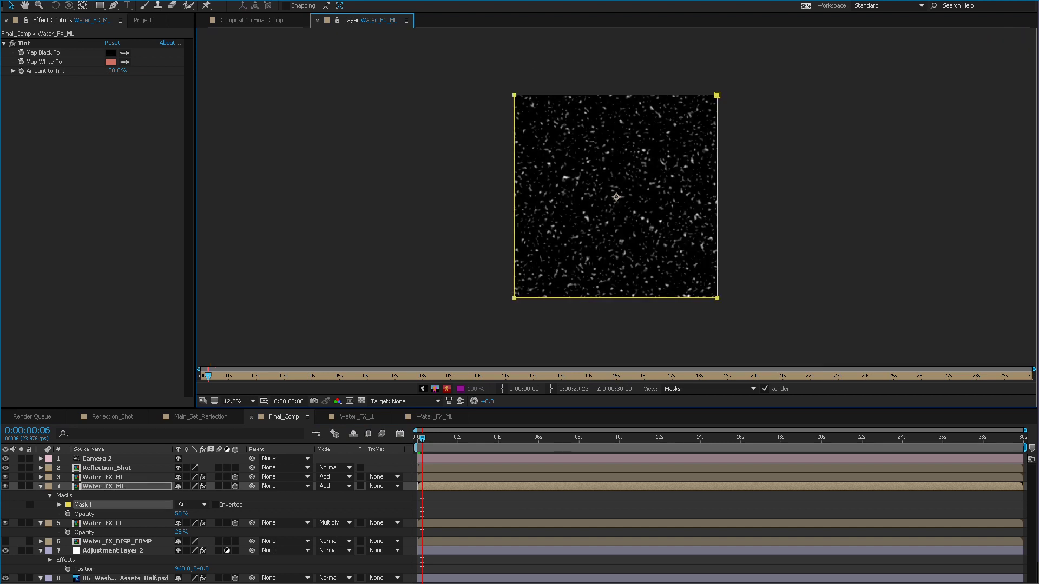
pyautogui.hotkey('shift', 'Down')
pyautogui.hotkey('shift', 'Down')
pyautogui.hotkey('shift', 'Down')
pyautogui.hotkey('shift', 'Down')
pyautogui.hotkey('shift', 'Down')
pyautogui.hotkey('shift', 'Down')
pyautogui.hotkey('shift', 'Down')
pyautogui.hotkey('shift', 'Down')
pyautogui.hotkey('shift', 'Down')
pyautogui.hotkey('shift', 'Down')
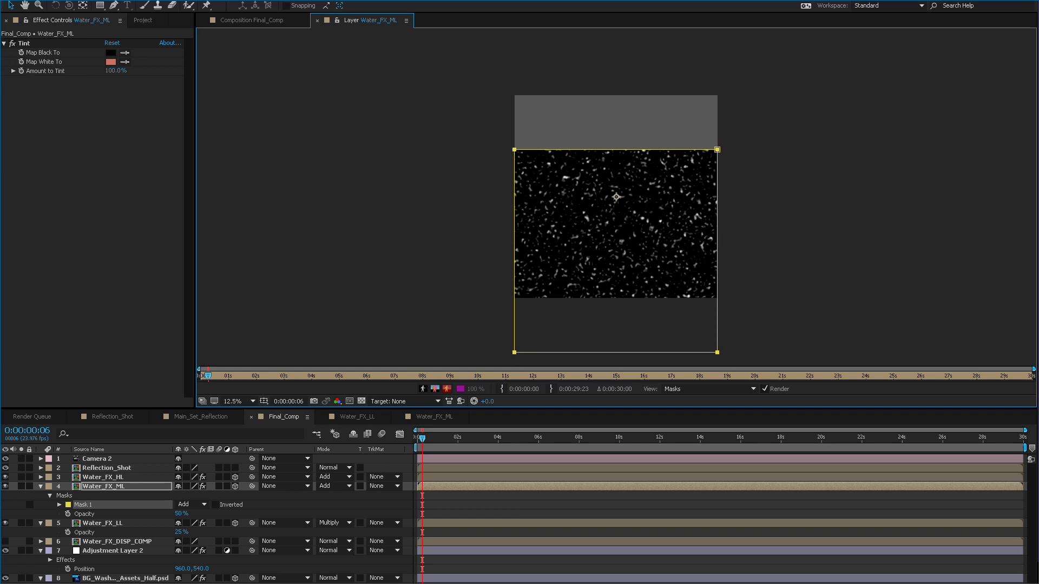
# Step: Unlink Mask 1's feather dimensions, set the vertical feather to 610 pixels, and return to the Final_Comp view
pyautogui.press('f')
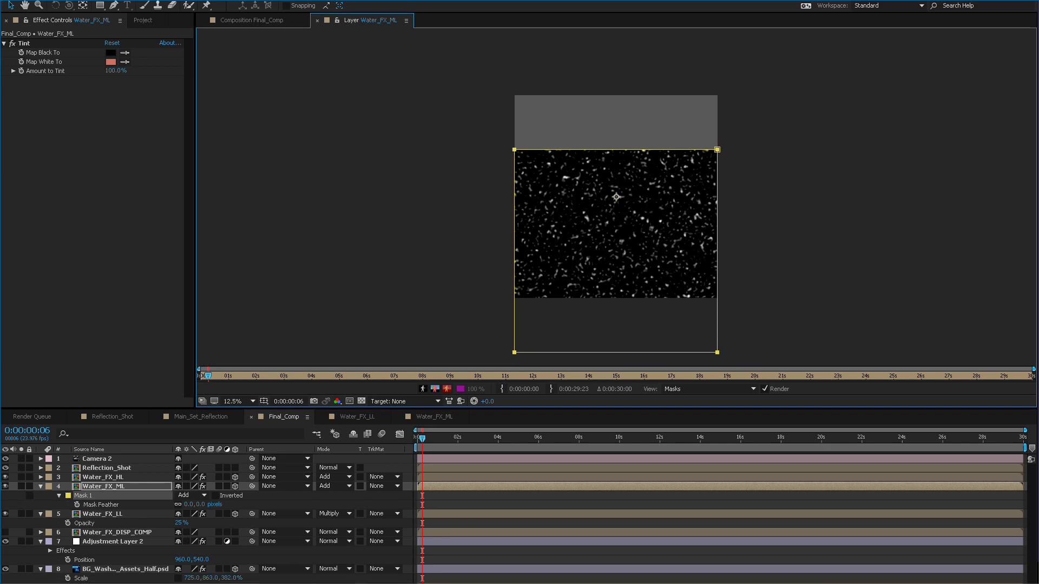
pyautogui.click(178, 505)
pyautogui.moveTo(201, 505); pyautogui.dragTo(597, 505)
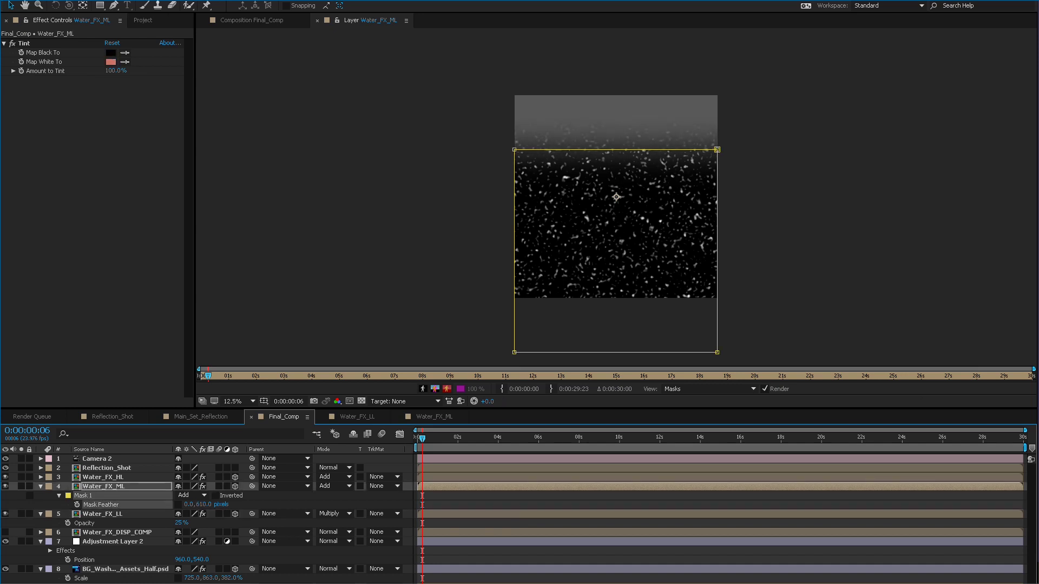
pyautogui.click(103, 477)
pyautogui.click(84, 495)
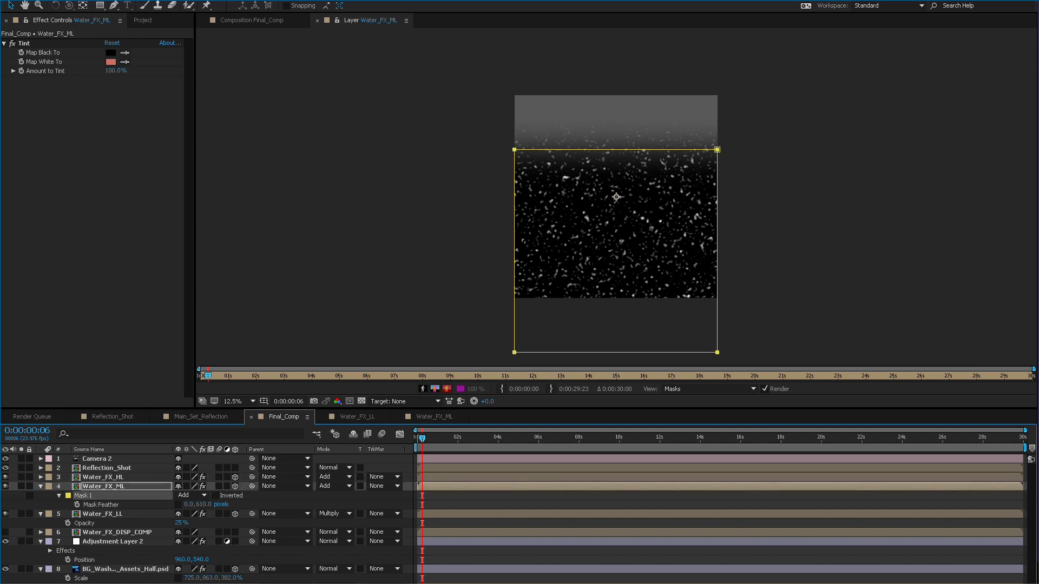
pyautogui.click(103, 487)
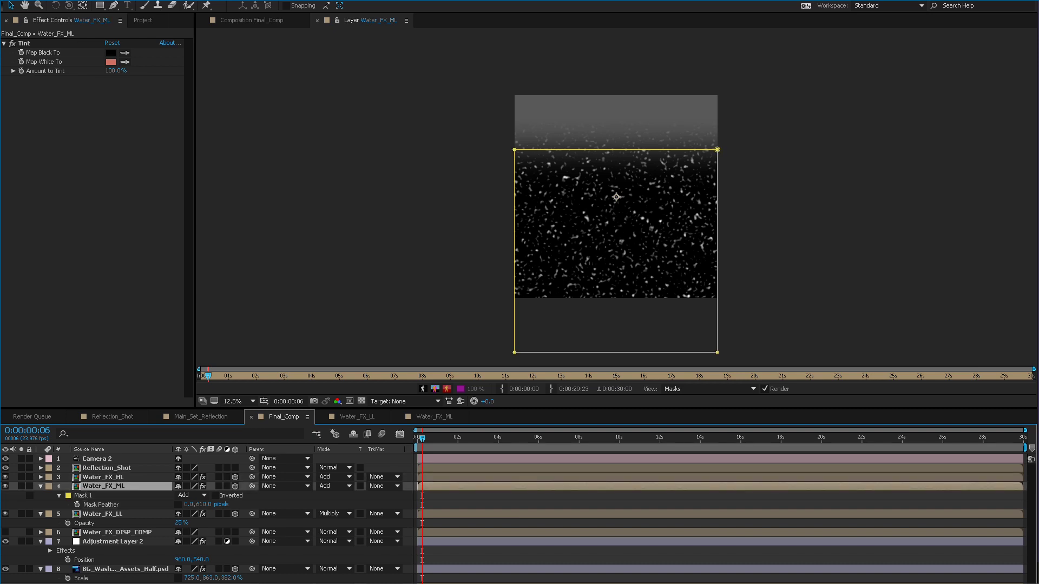
pyautogui.click(252, 21)
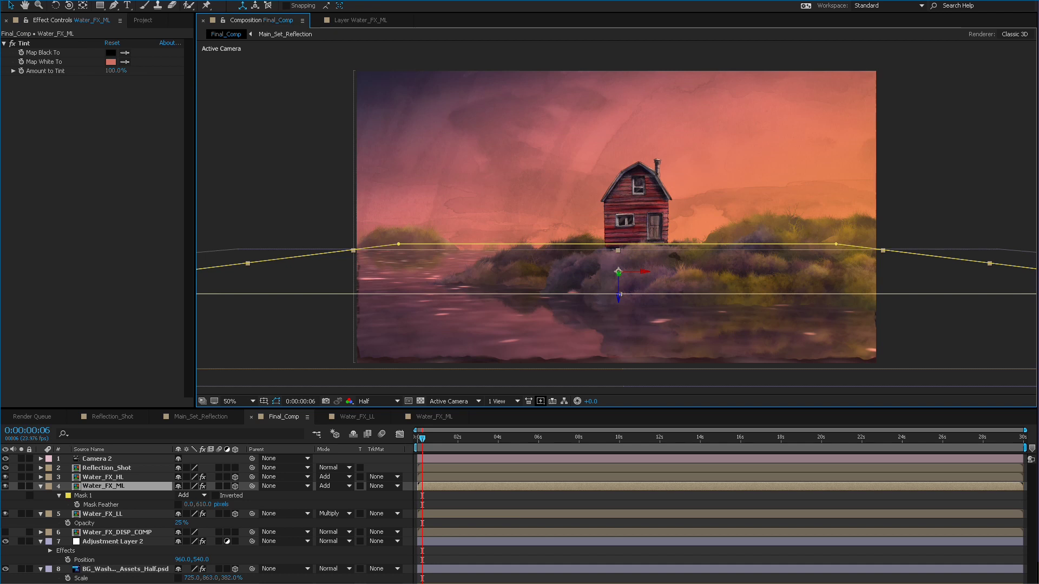
# Step: Close the Water_FX_ML and Water_FX_LL compositions to get back to Final_Comp
pyautogui.click(434, 417)
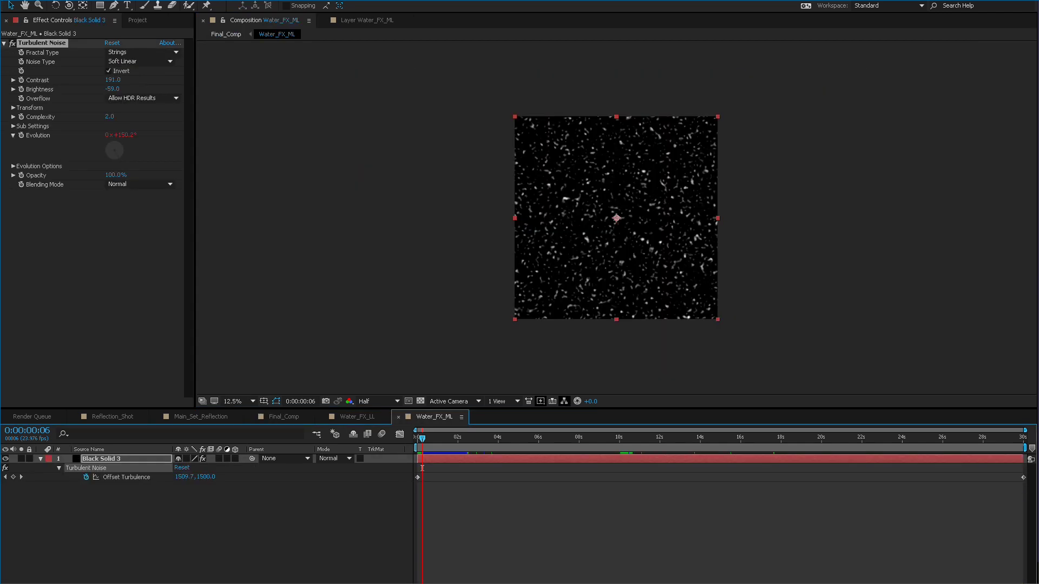
pyautogui.click(398, 417)
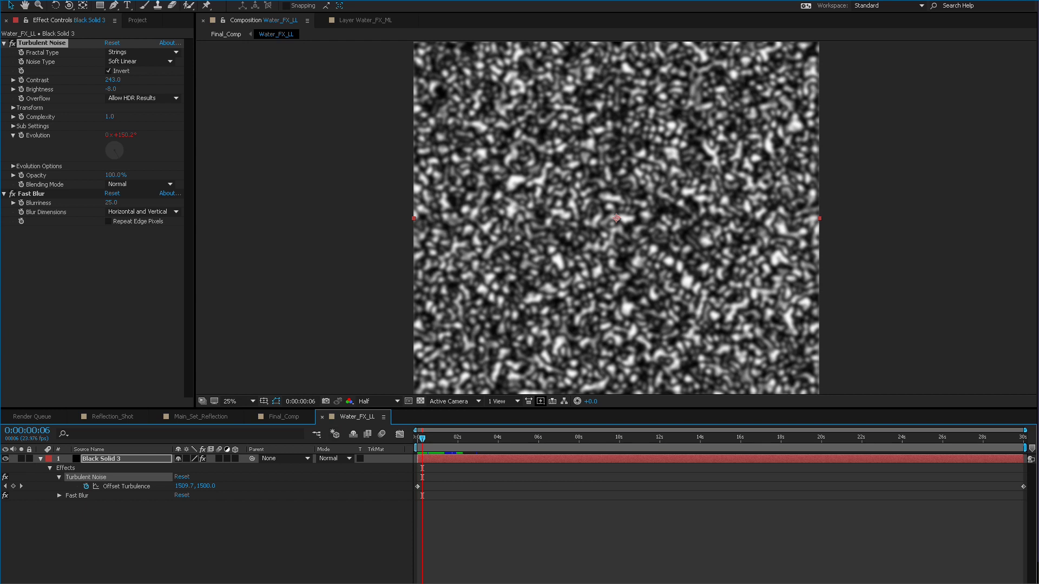
pyautogui.hotkey('ctrl', 'w')
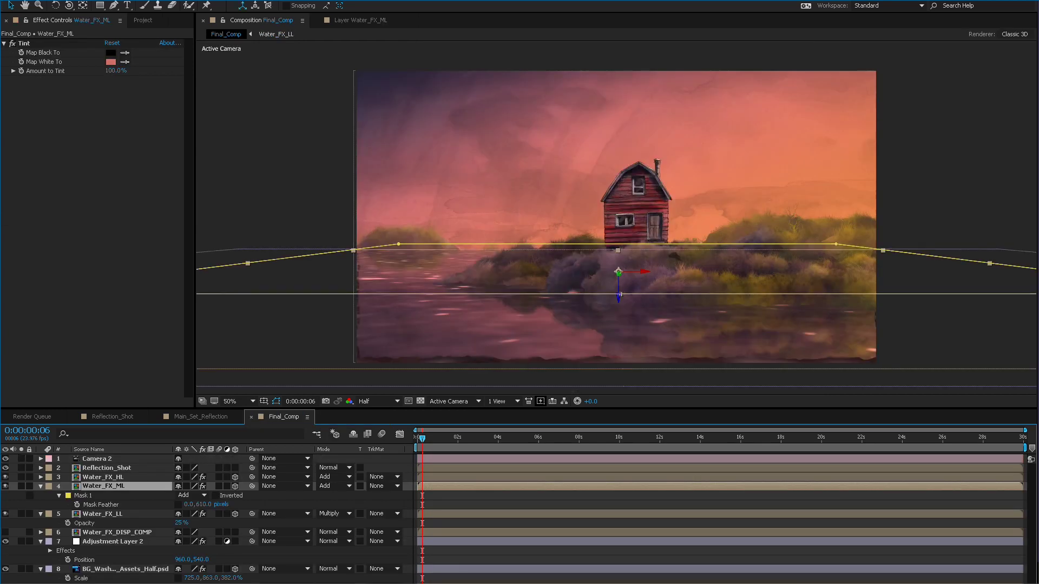
# Step: Move Mask 1 up in Water_FX_ML's layer view until its lower edge sits about a quarter above the layer's bottom, and return to Final_Comp
pyautogui.rightClick(97, 486)
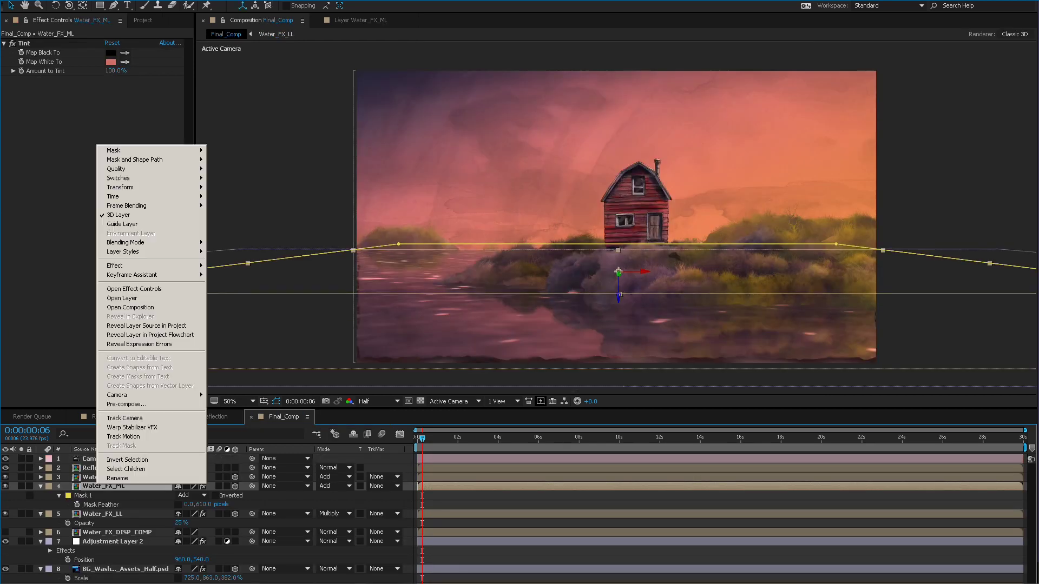
pyautogui.click(124, 299)
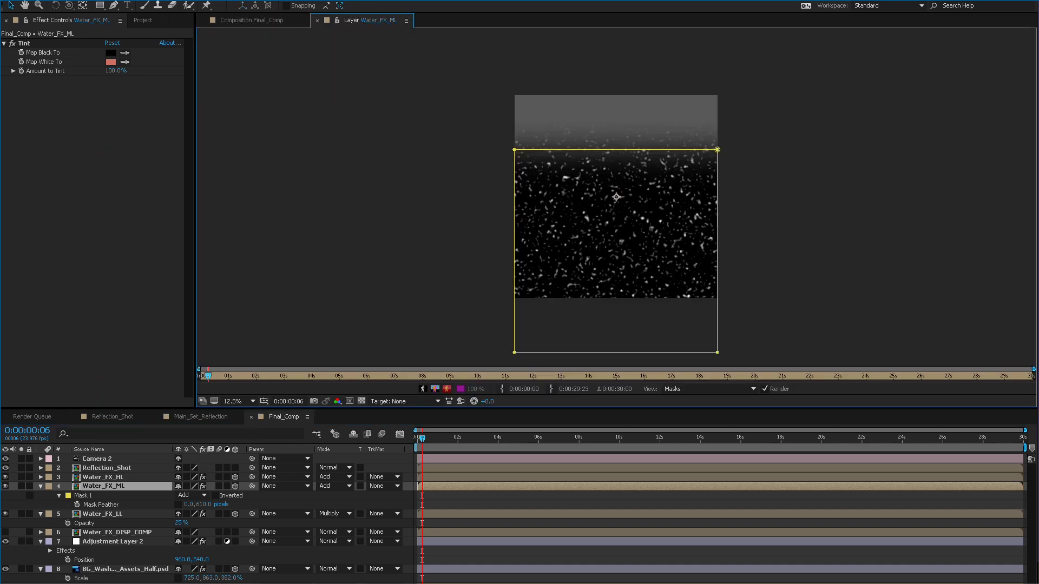
pyautogui.moveTo(798, 117); pyautogui.dragTo(398, 367)
pyautogui.moveTo(514, 352); pyautogui.dragTo(515, 254)
pyautogui.moveTo(616, 51)
pyautogui.mouseDown()
pyautogui.moveTo(616, 22)
pyautogui.moveTo(616, 43)
pyautogui.mouseUp()
pyautogui.click(252, 20)
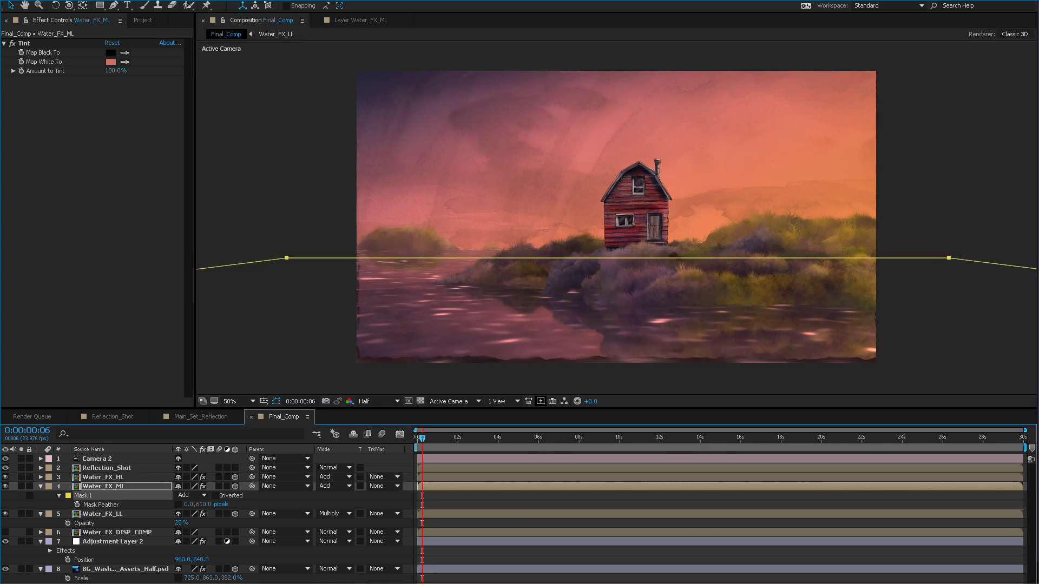
# Step: Copy Mask 1 from Water_FX_ML onto the Water_FX_HL layer
pyautogui.click(102, 477)
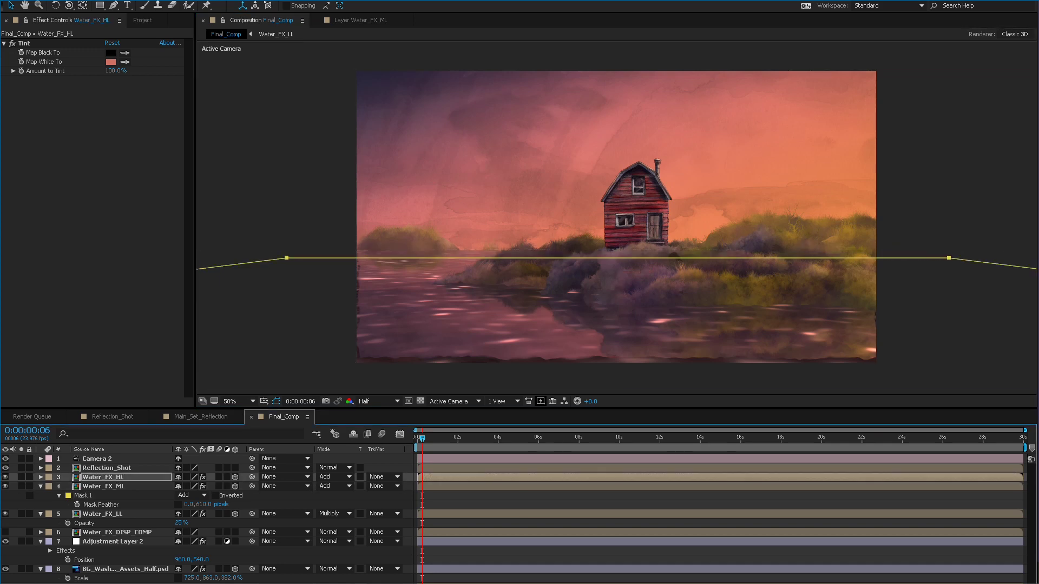